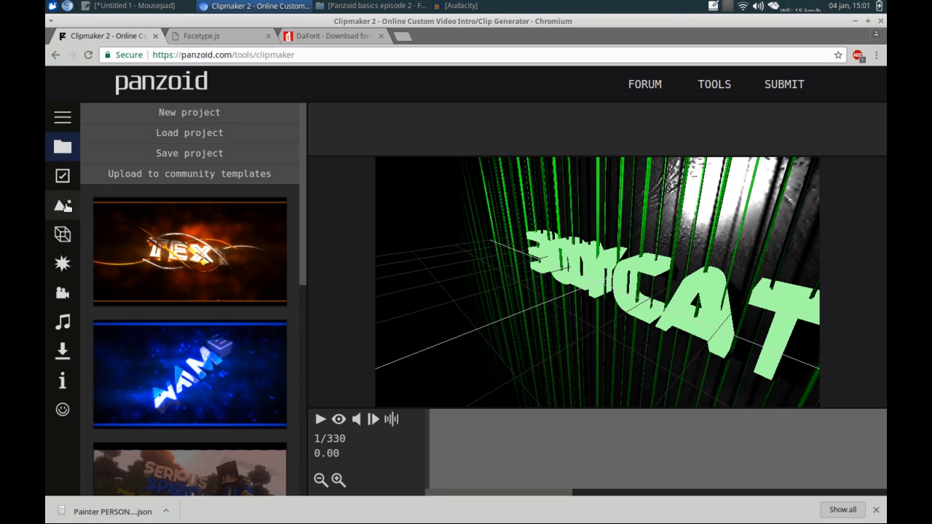
Start a new empty project and discard the unsaved changes of the current BoyCat project
left_click(64, 207)
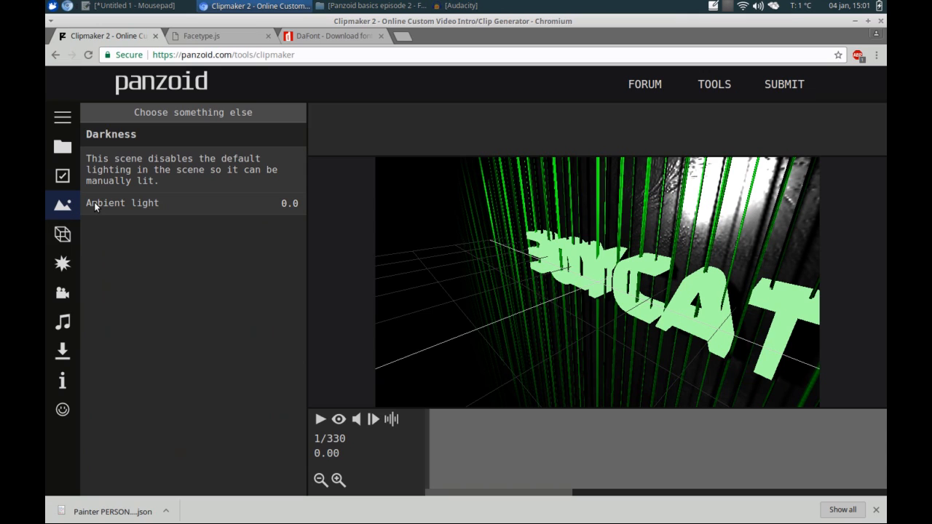
left_click(62, 233)
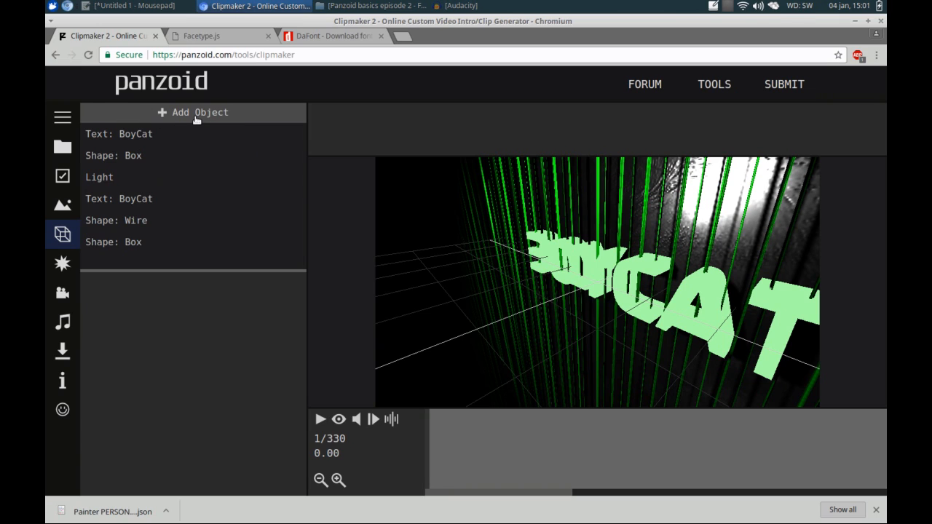
left_click(62, 146)
left_click(211, 114)
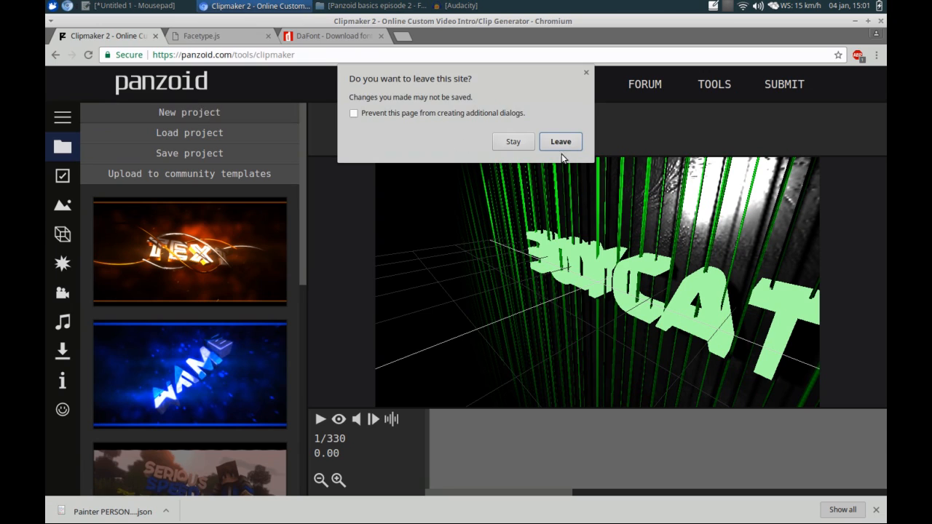
left_click(560, 142)
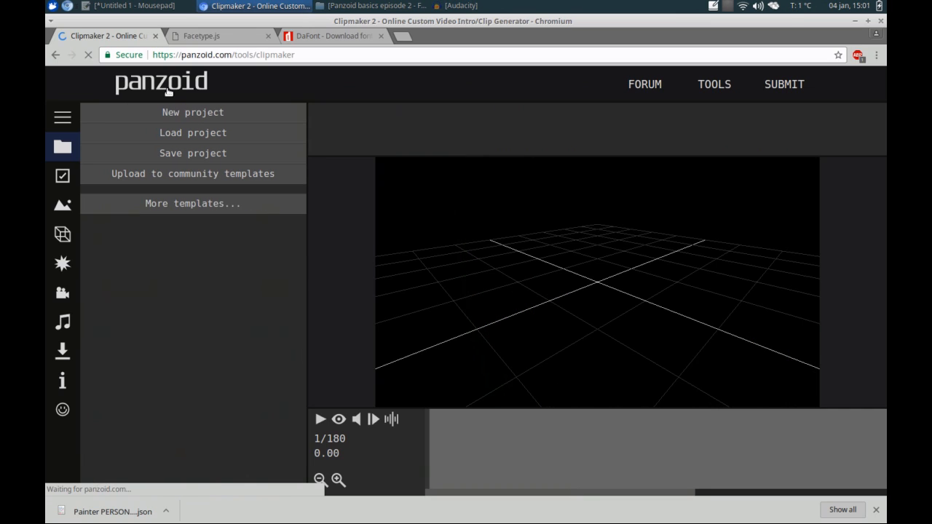
Choose the Darkness scene for the project and add a 3D text object
left_click(64, 205)
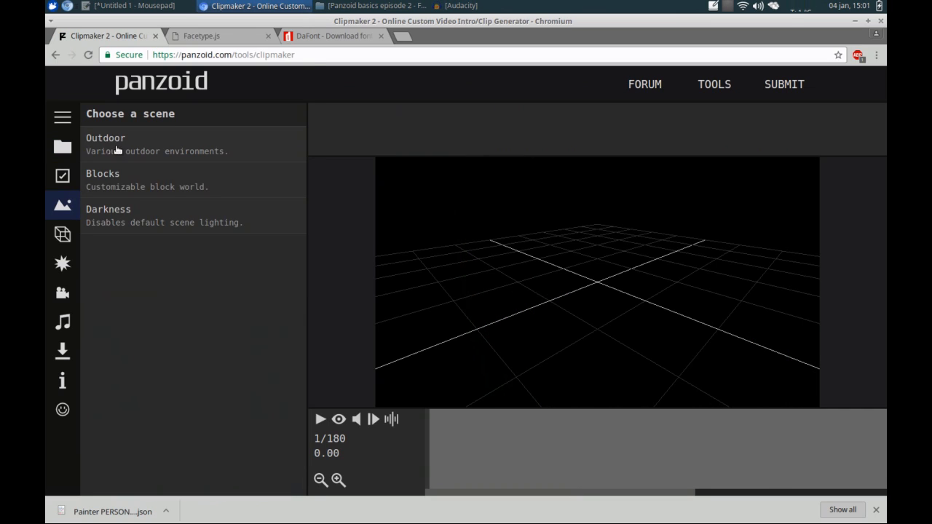
left_click(125, 213)
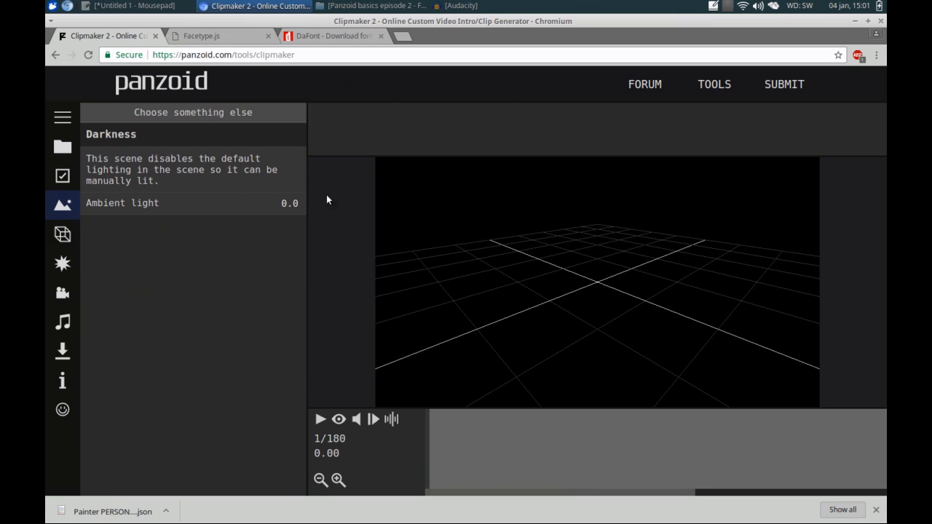
left_click(63, 234)
left_click(204, 119)
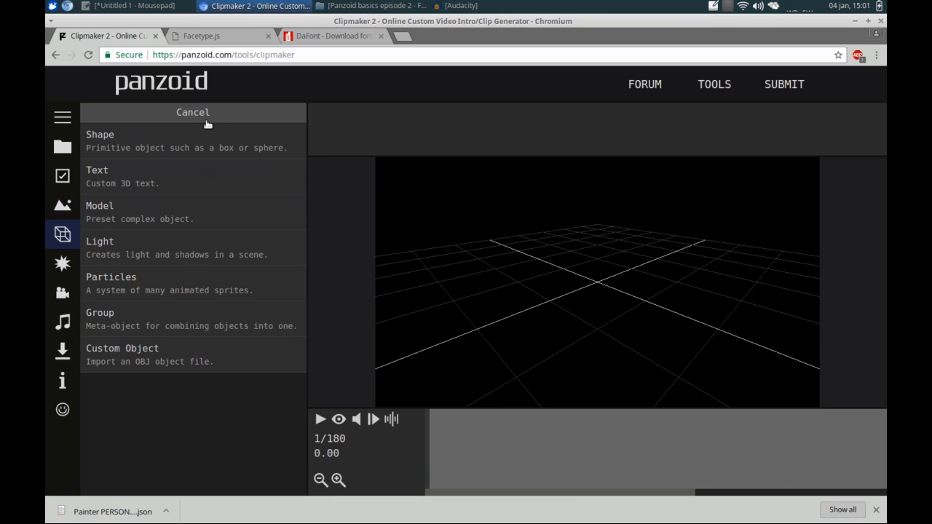
left_click(157, 179)
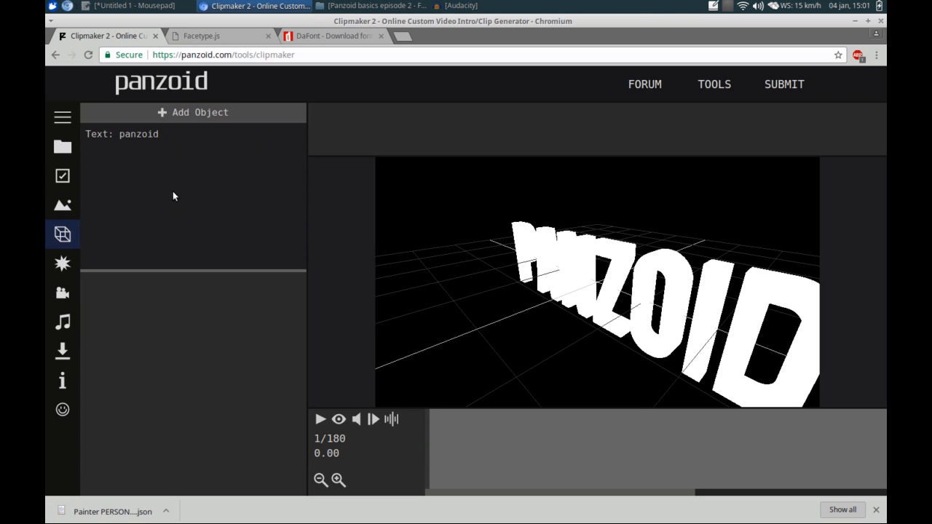
Try the jandles, minercraftory and zekton rg fonts on the 3D text object
left_click_drag(462, 296, 538, 321)
scroll(538, 321, "down", 2)
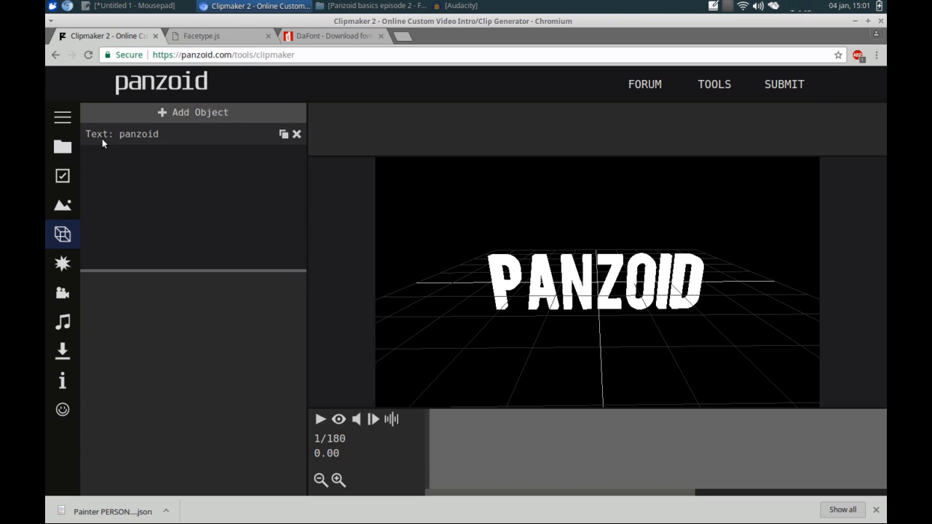
left_click(234, 333)
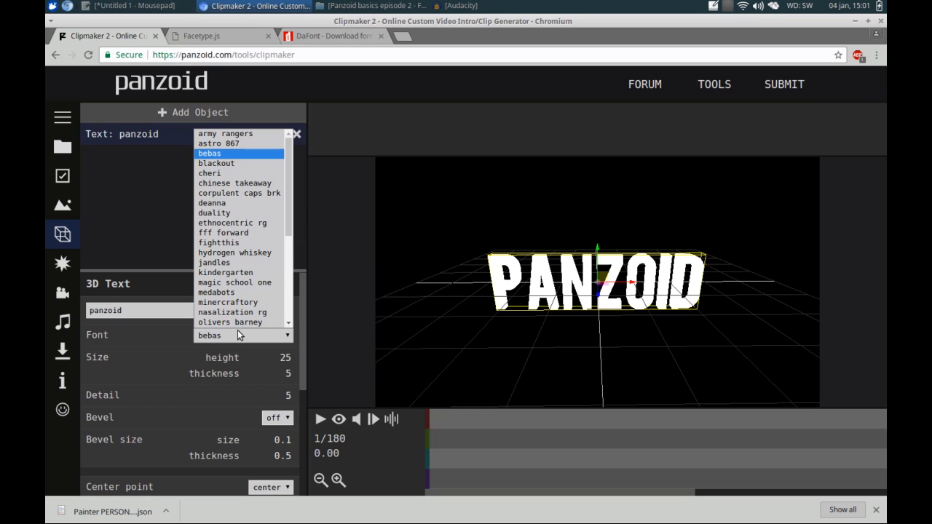
left_click(250, 263)
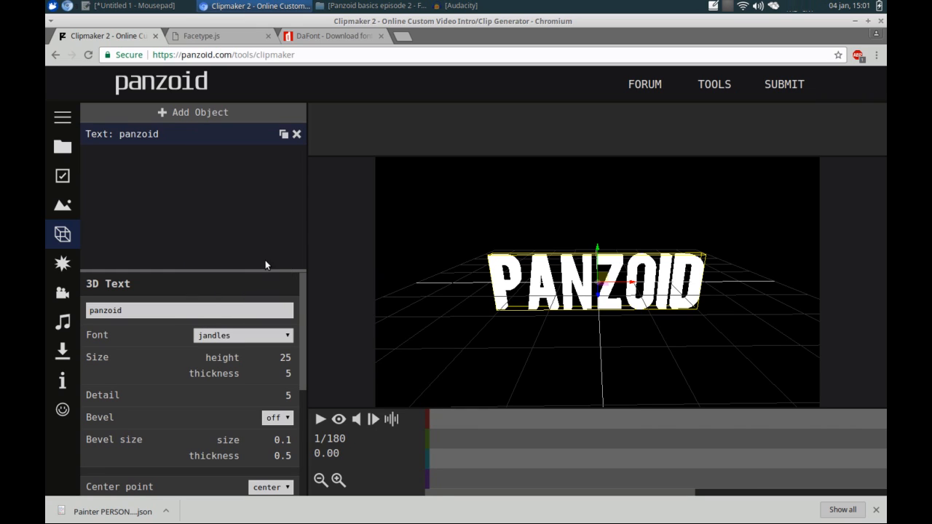
left_click(286, 335)
left_click(263, 306)
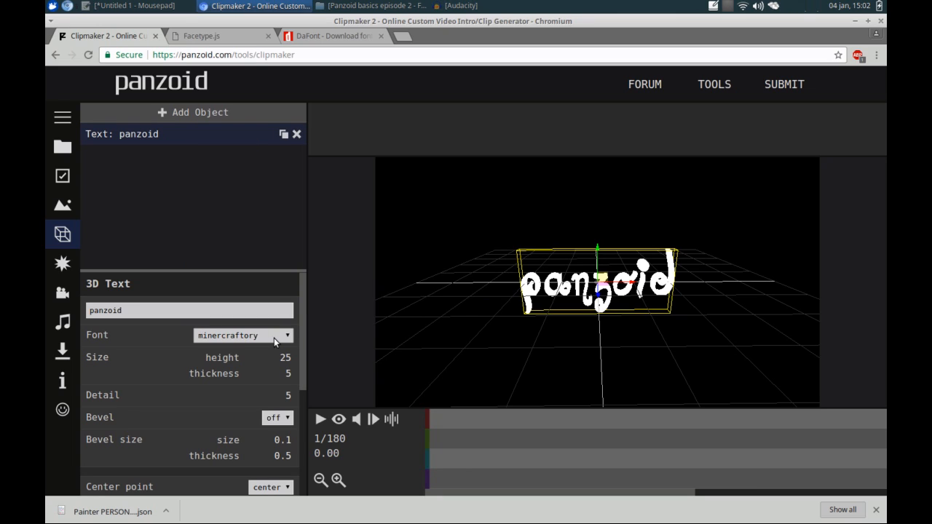
left_click(280, 336)
left_click(290, 299)
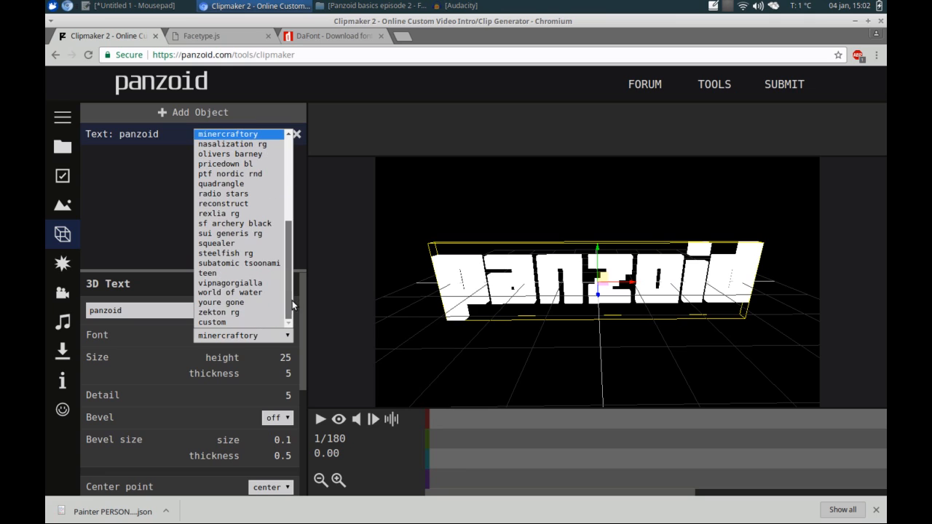
left_click(254, 307)
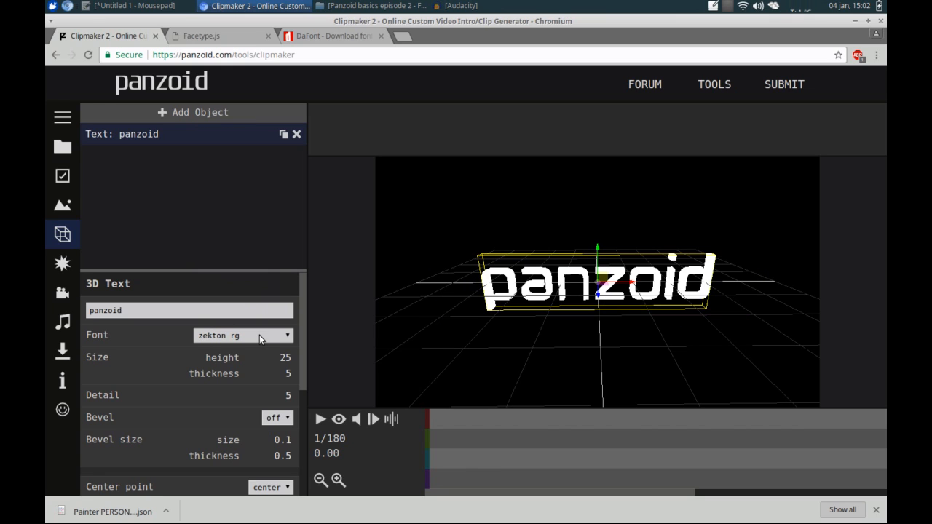
Set the font of the 3D text object to custom
left_click(259, 335)
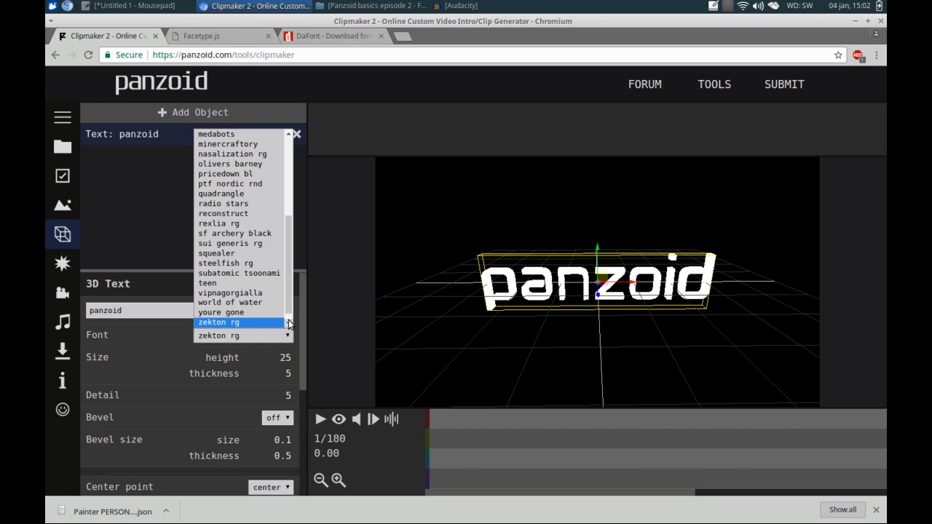
left_click(290, 324)
left_click(264, 326)
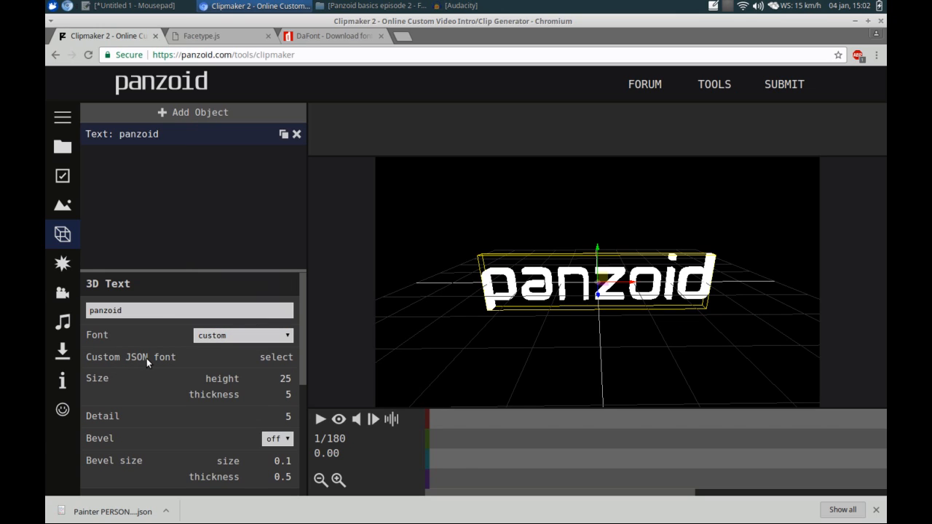
Switch to the DaFont site, download the Painter font and dismiss the download notice
left_click(345, 38)
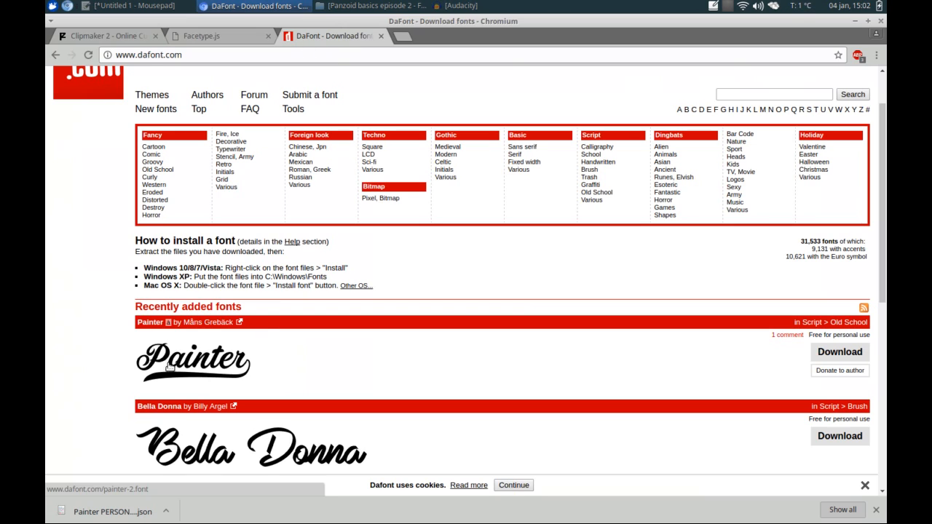
left_click(841, 355)
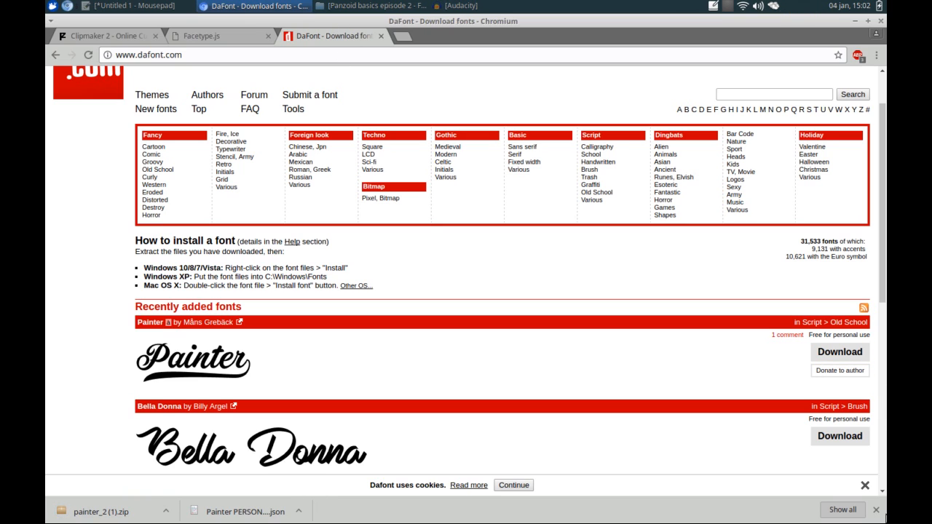
left_click(876, 513)
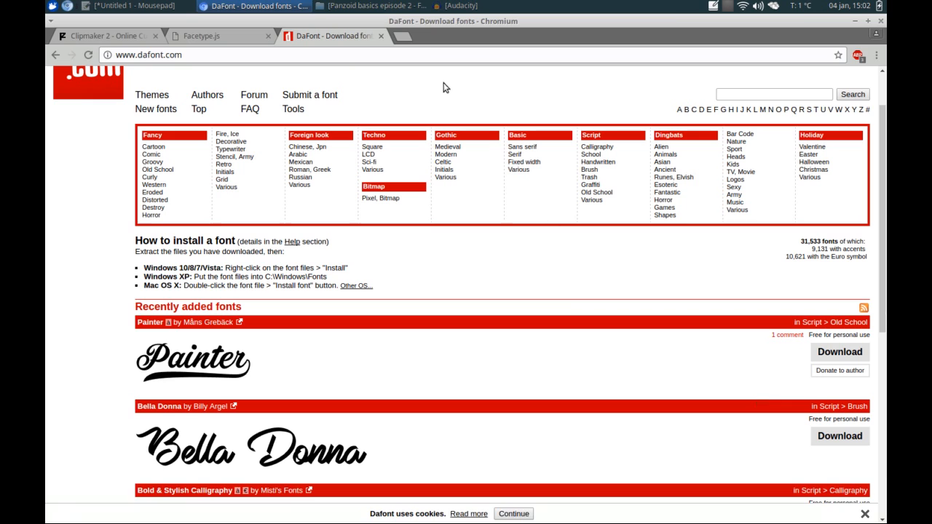
Extract all files of painter_2.zip from Downloads into the Panzoid basics episode 2 folder in Videos, and quit the archive manager
left_click(371, 6)
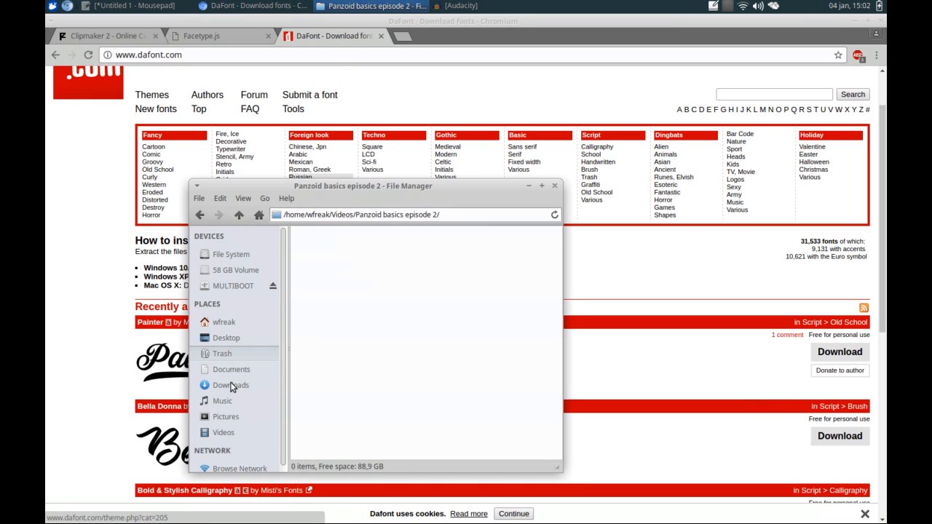
left_click(232, 385)
double_click(329, 252)
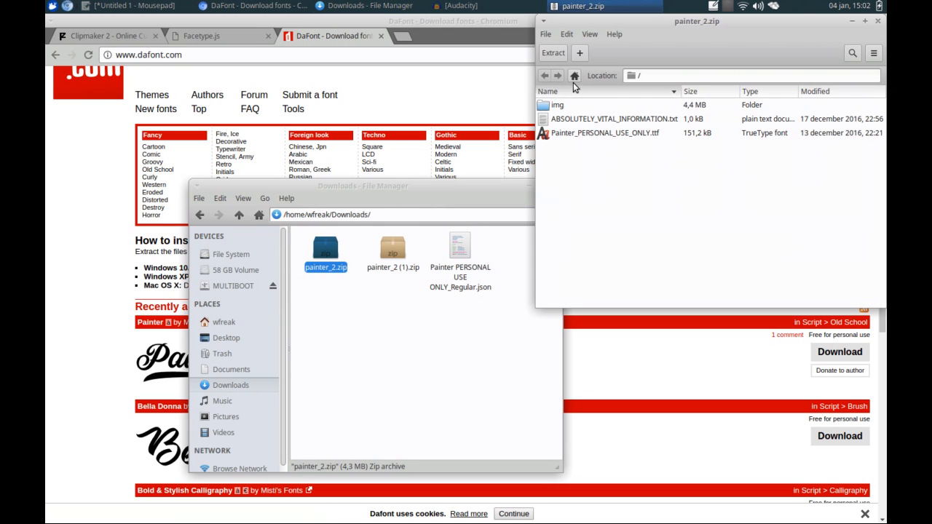
left_click(553, 53)
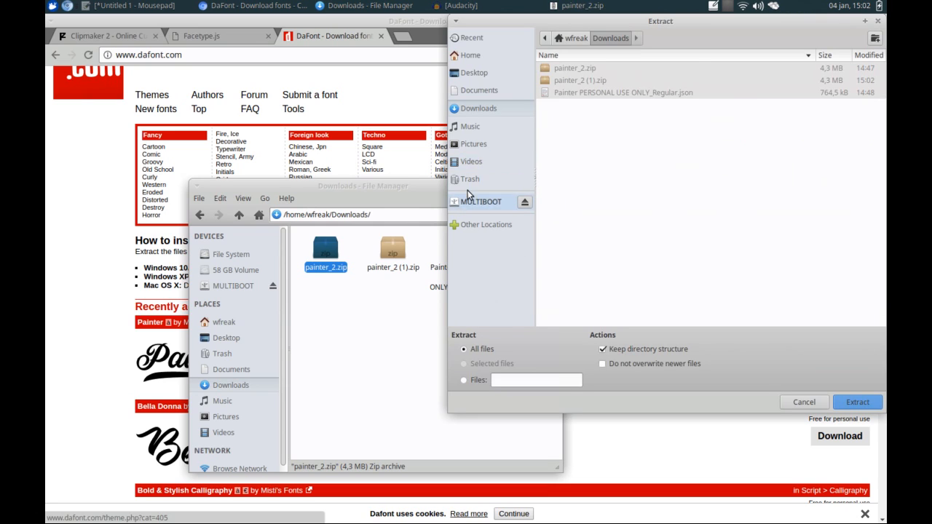
left_click(483, 160)
left_click(564, 83)
double_click(564, 82)
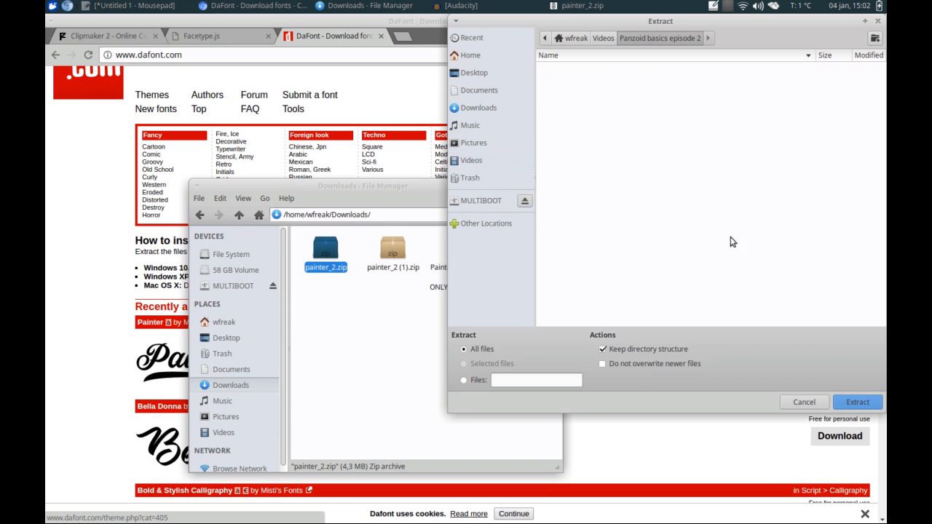
left_click(853, 404)
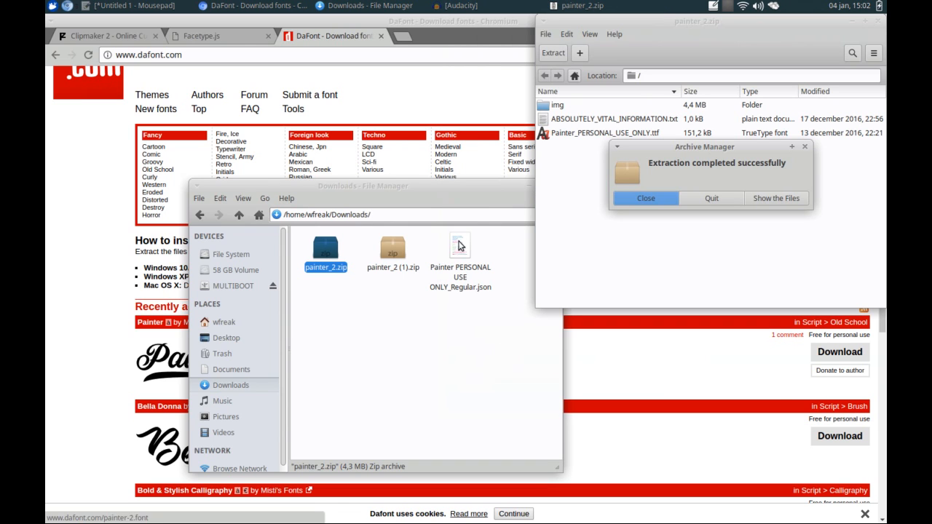
left_click(732, 200)
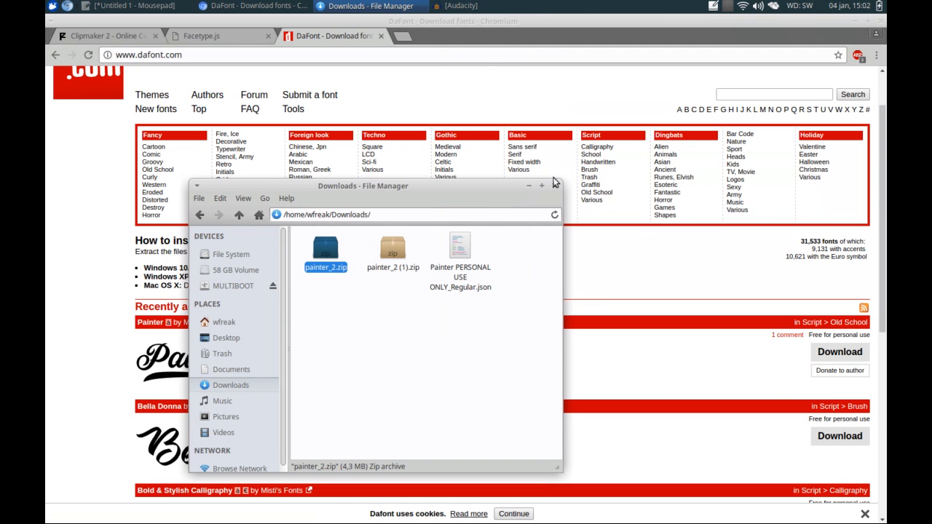
In Facetype.js, load Painter_PERSONAL_USE_ONLY.ttf from the Panzoid basics episode 2 folder and convert it to a JSON font
left_click(250, 35)
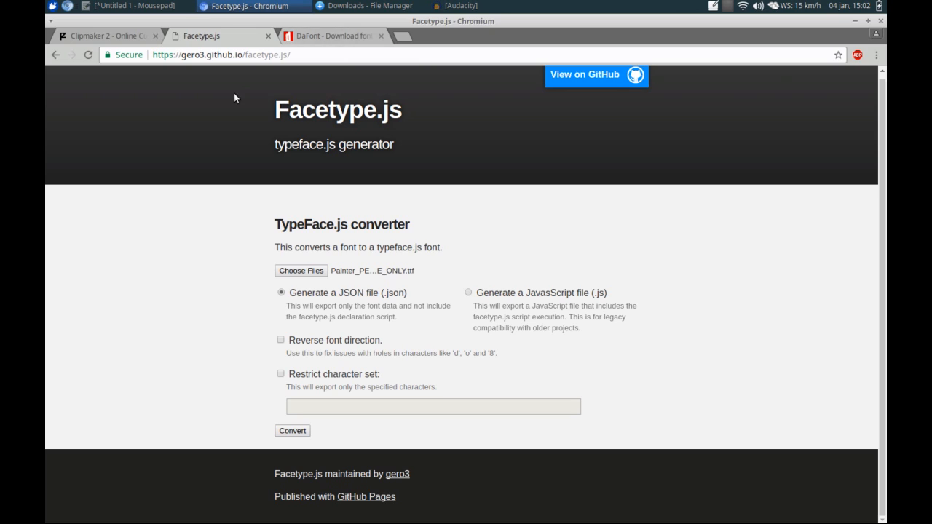
left_click(312, 275)
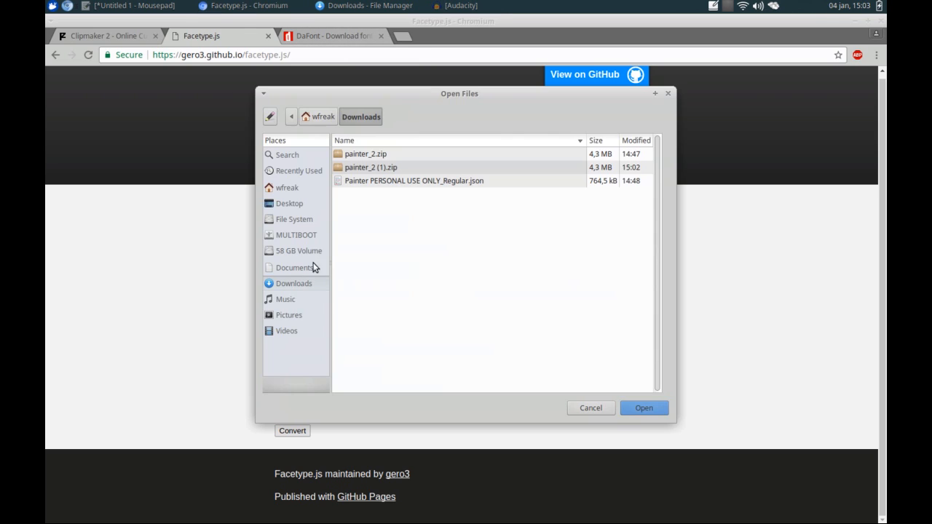
left_click(298, 322)
left_click(293, 331)
double_click(370, 171)
double_click(371, 179)
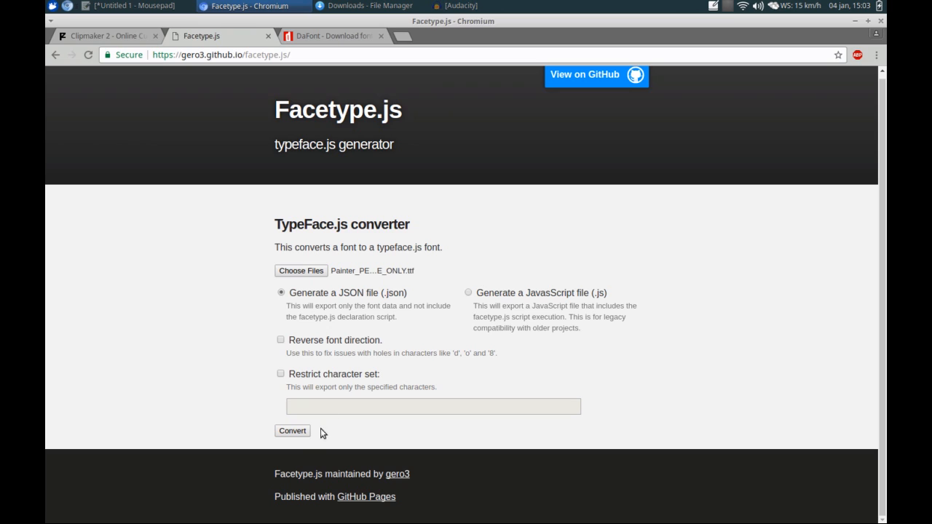
left_click(296, 432)
Back in Clipmaker, load Painter PERSONAL USE ONLY_Regular.json from Downloads as the text's custom JSON font
left_click(88, 35)
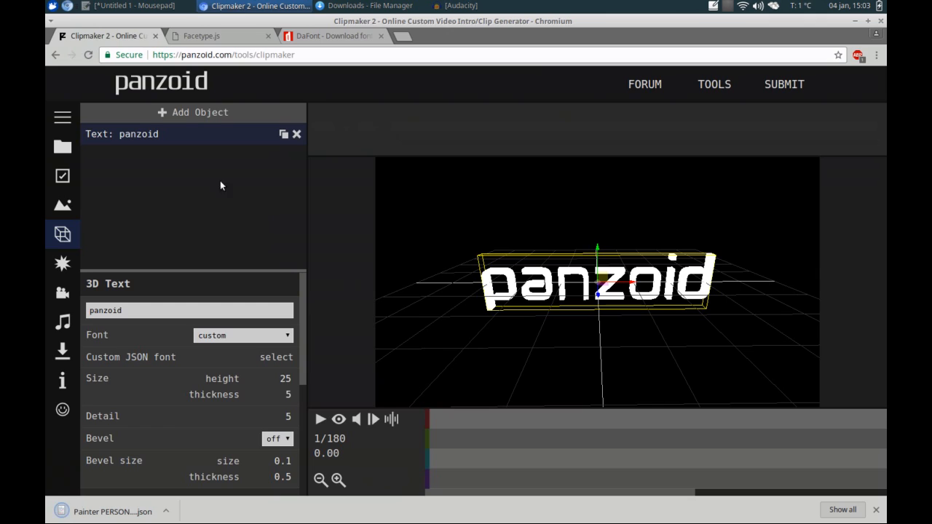
left_click(275, 357)
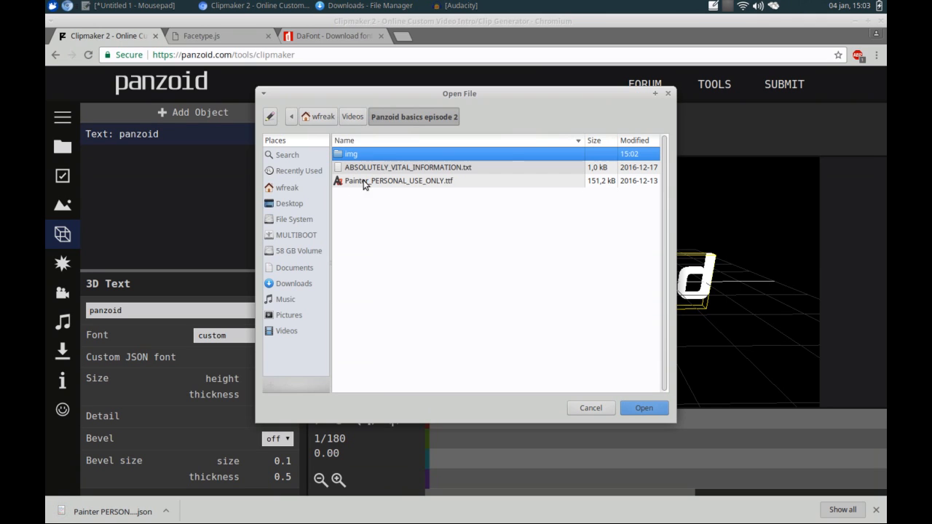
left_click(291, 283)
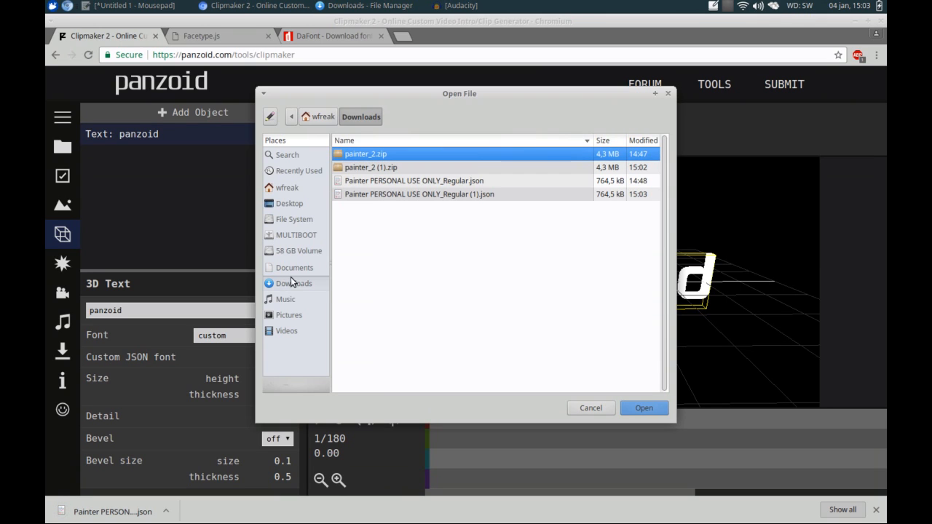
double_click(410, 184)
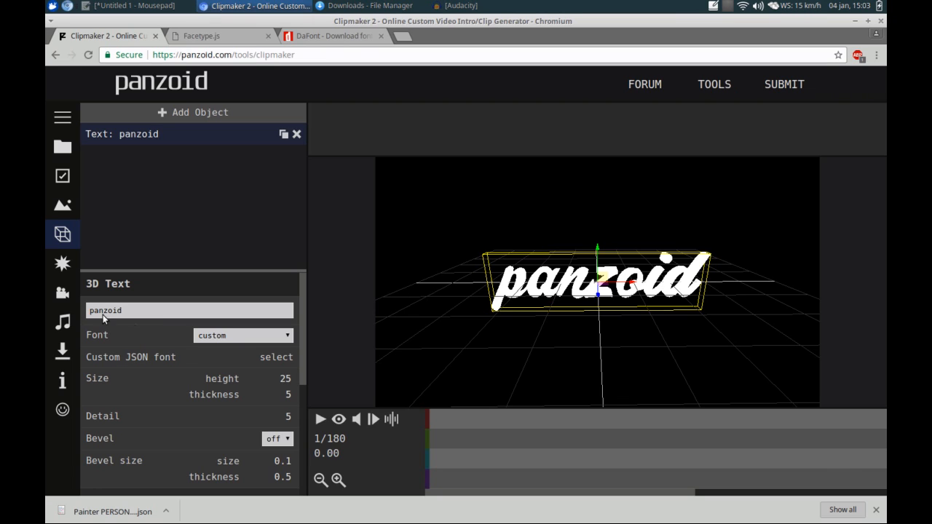
Change the wording of the 3D text object to "anzoi"
left_click(130, 310)
key("BackSpace")
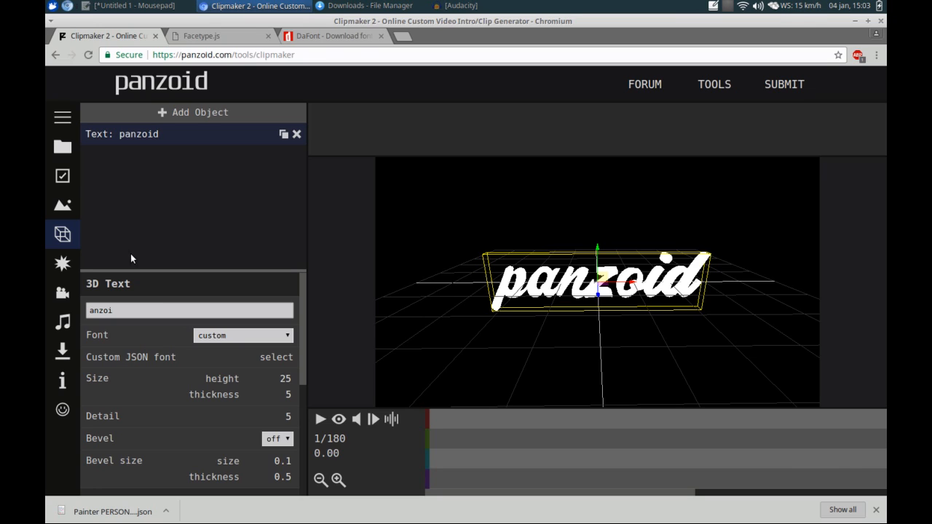
left_click(184, 167)
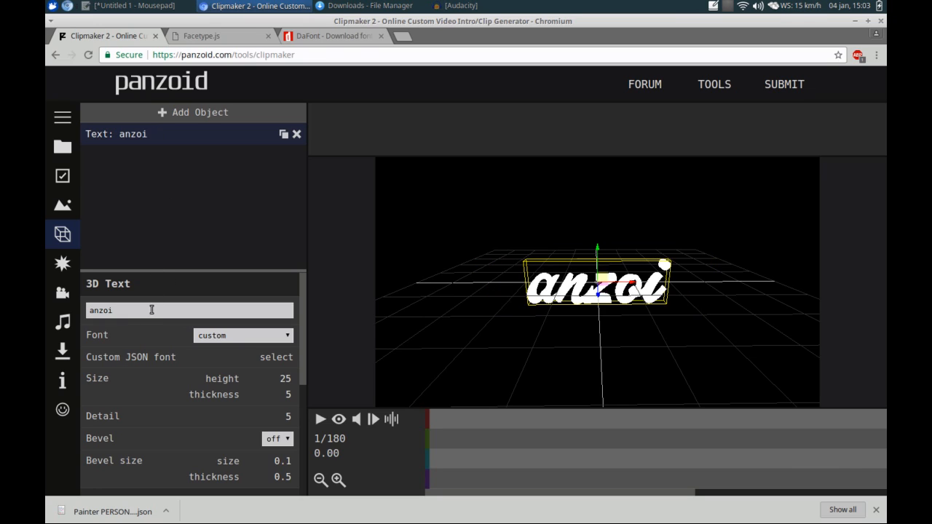
Add a second 3D text object to the scene
left_click(182, 111)
left_click(135, 177)
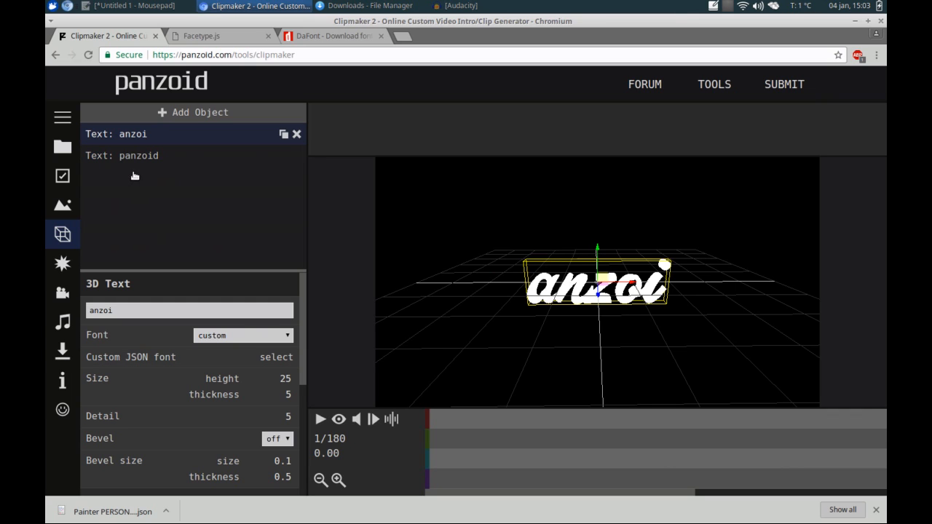
Change the wording of the second 3D text object to "P" and "D" separated by a wide run of spaces
double_click(129, 310)
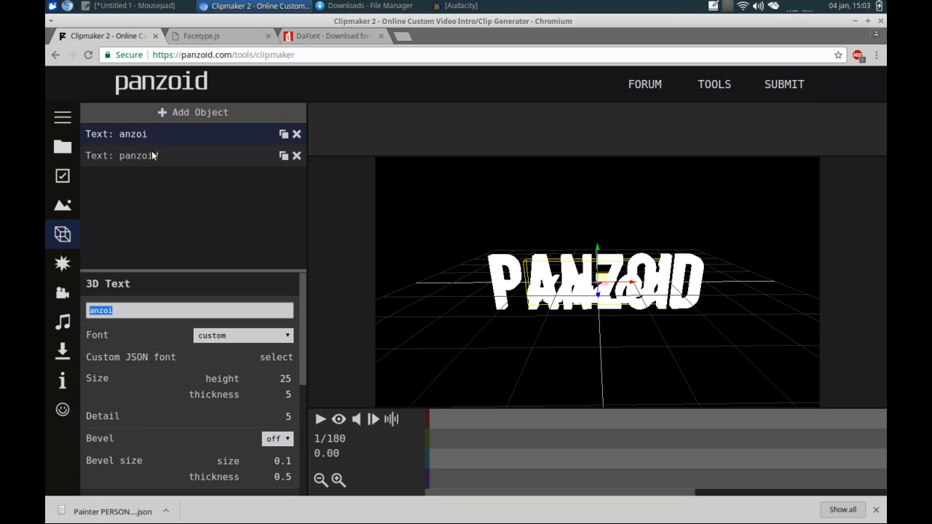
left_click(152, 168)
double_click(143, 312)
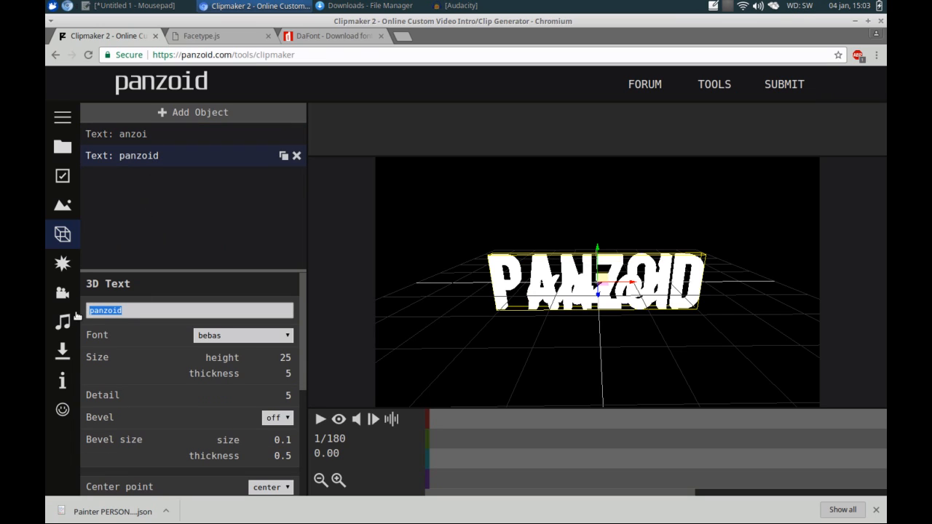
type("P")
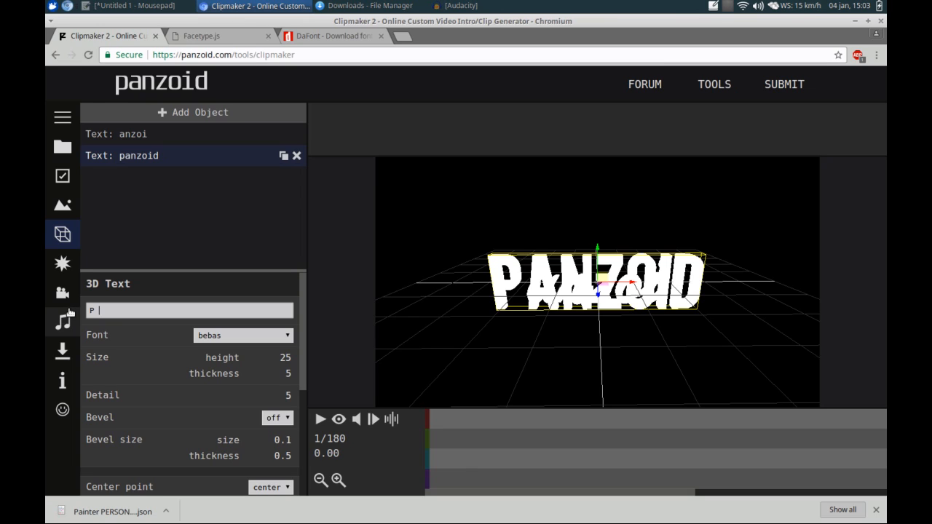
type("        D")
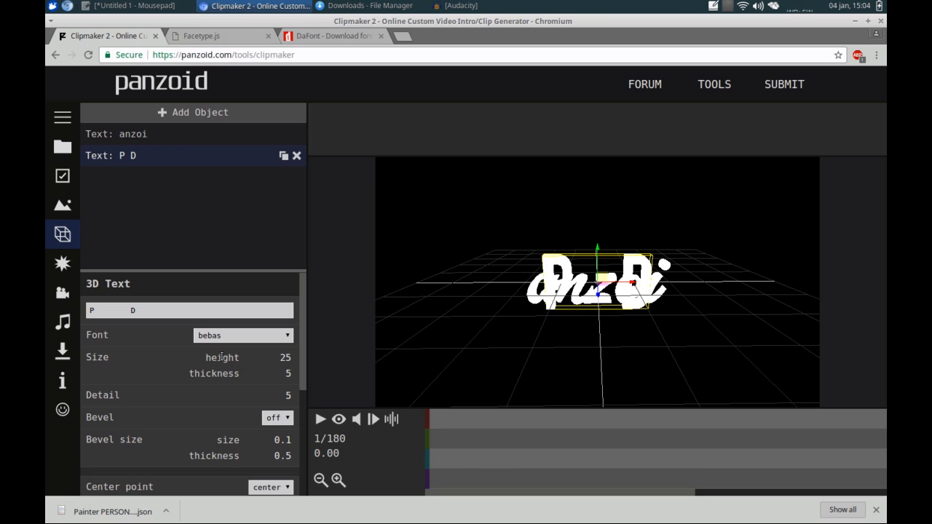
Load Painter PERSONAL USE ONLY_Regular.json as the P D text's custom font and remove a space to narrow the gap between the letters
left_click(280, 336)
scroll(289, 315, "down", 3)
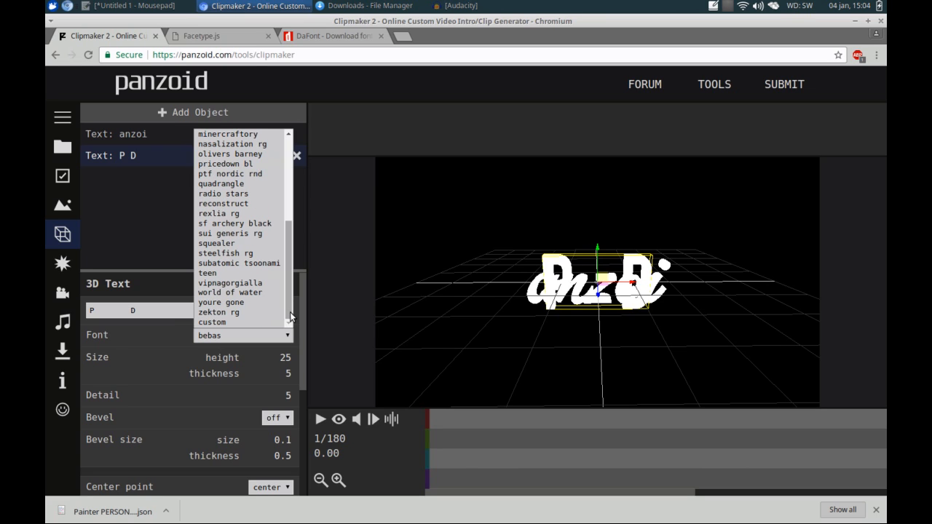
left_click(258, 320)
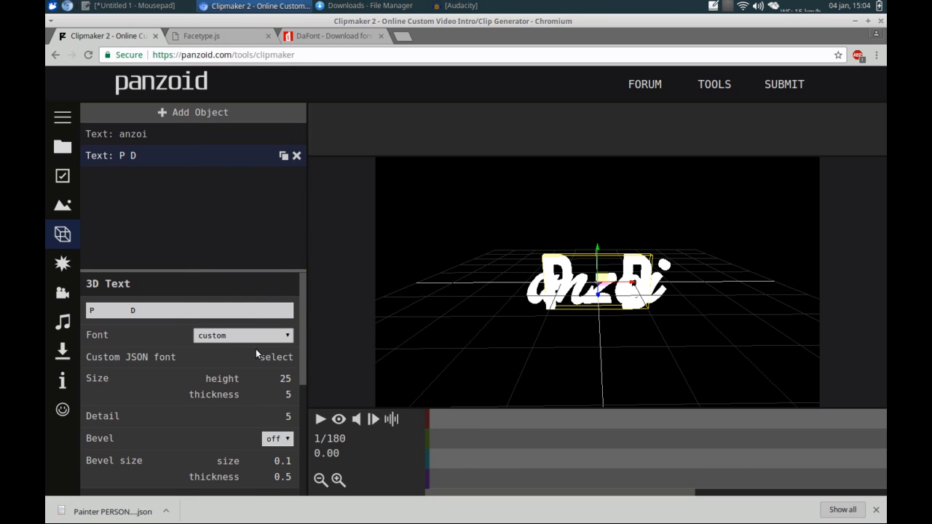
left_click(277, 357)
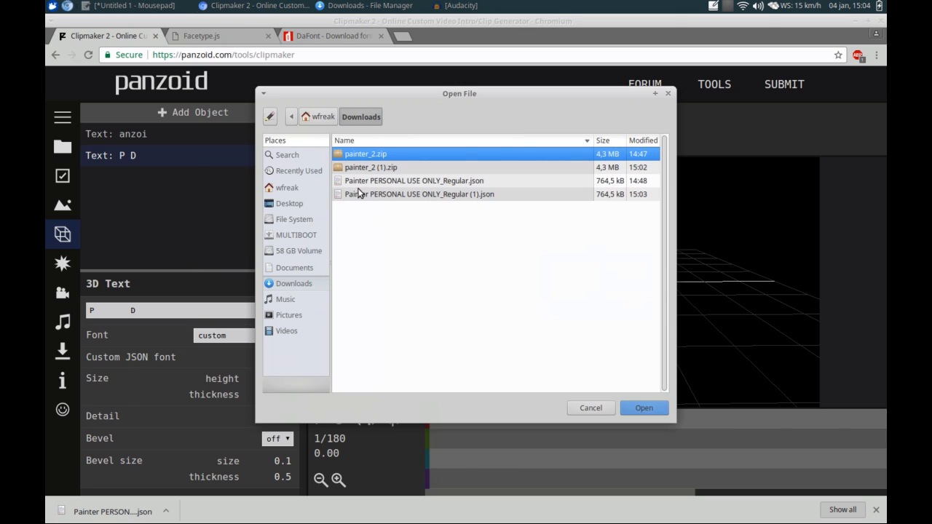
double_click(365, 184)
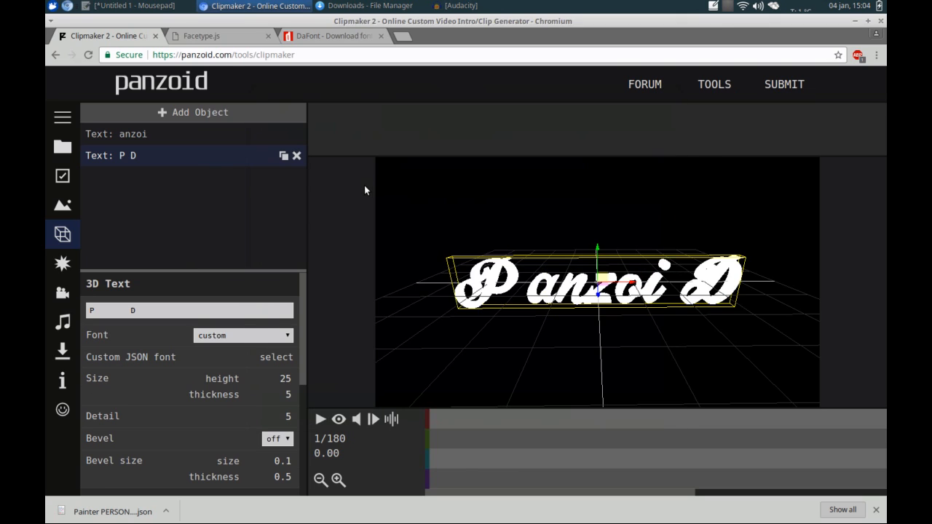
left_click(126, 310)
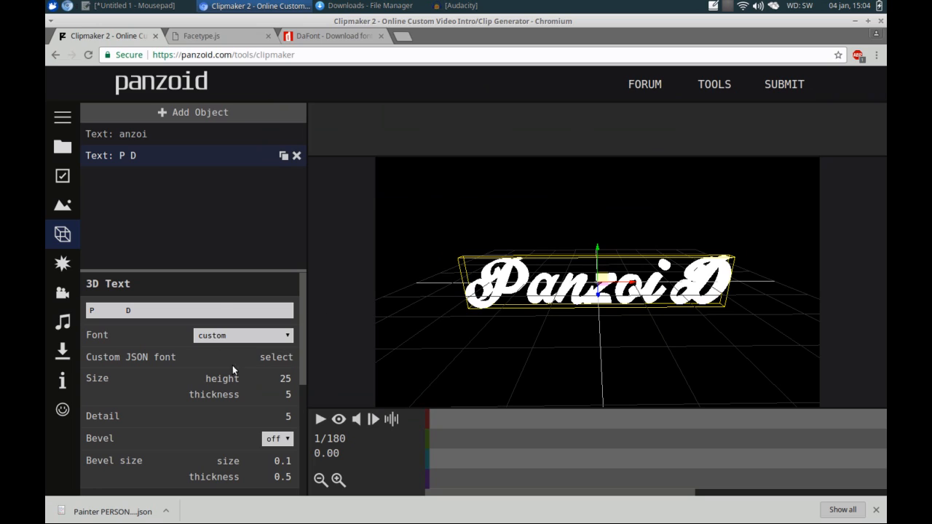
Set the X position of the "anzoi" text object to 2.00
left_click(148, 133)
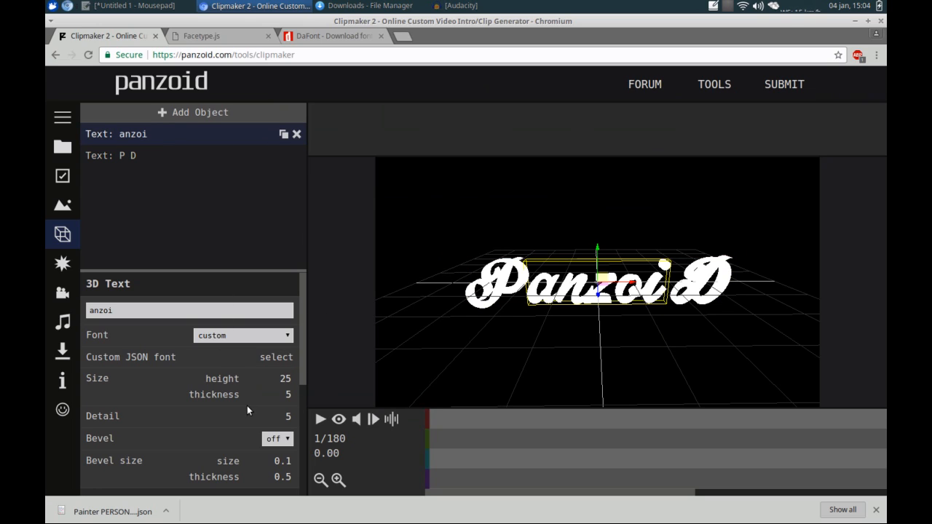
scroll(247, 406, "down", 4)
left_click(188, 394)
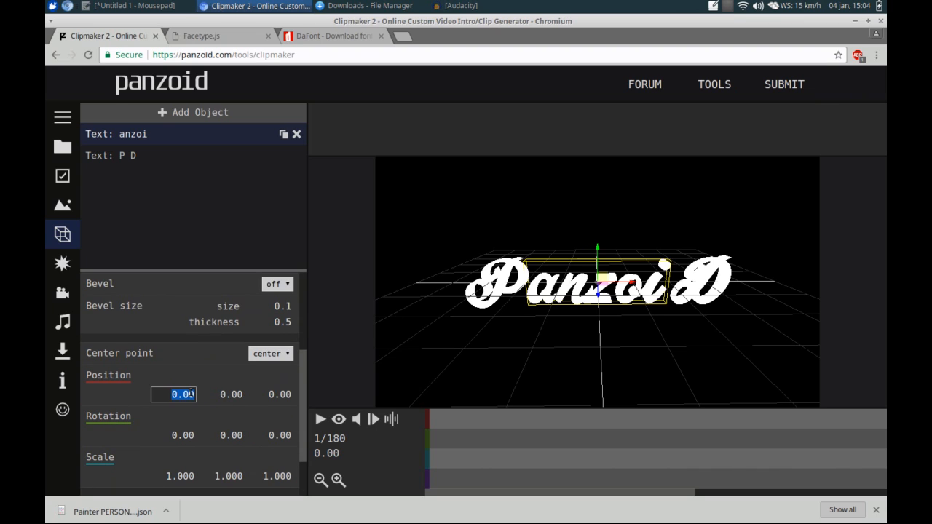
key("Up")
key("Up")
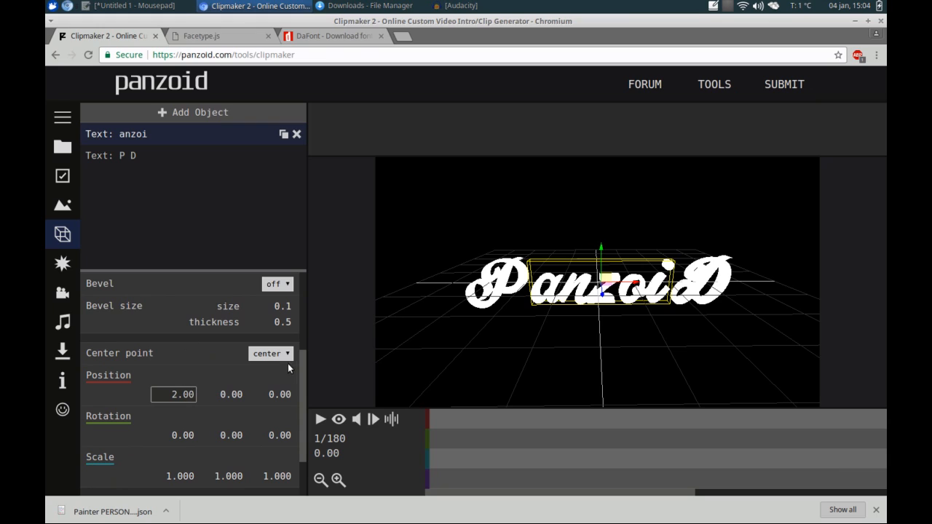
Give the "anzoi" text a custom appearance with a white emissive color
scroll(306, 393, "down", 1)
left_click(282, 481)
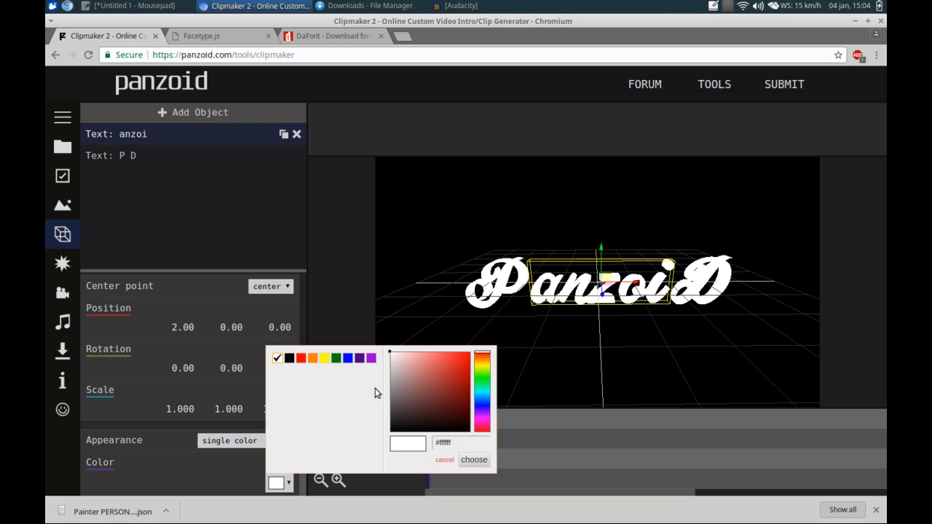
left_click(247, 455)
left_click(252, 441)
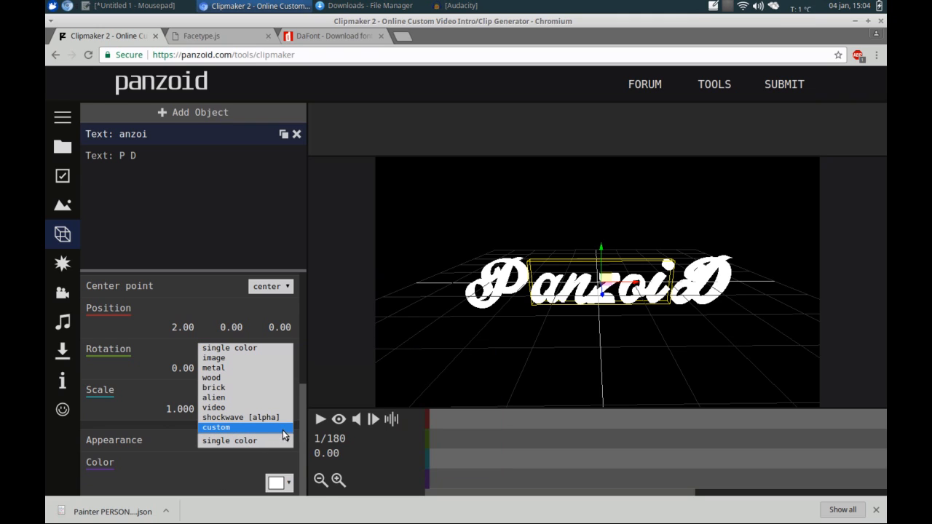
left_click(280, 429)
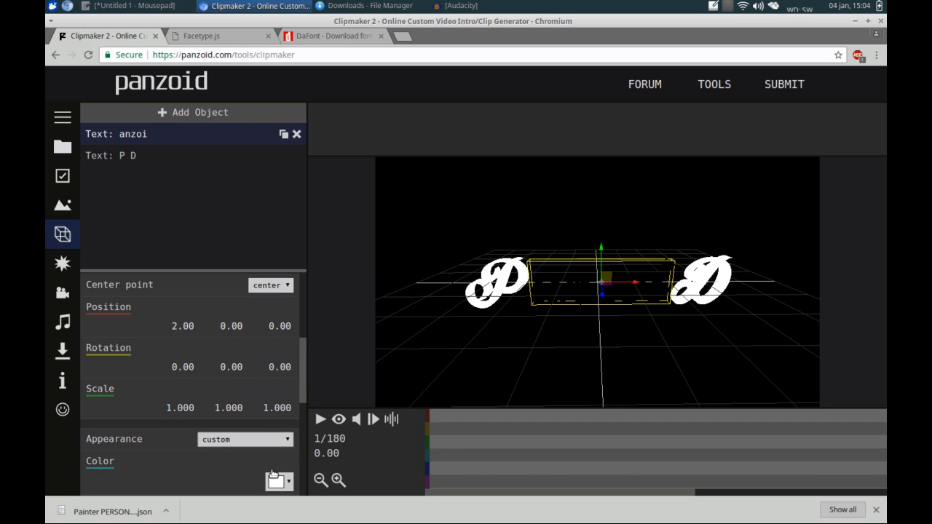
scroll(264, 472, "down", 2)
scroll(263, 472, "down", 2)
left_click(277, 374)
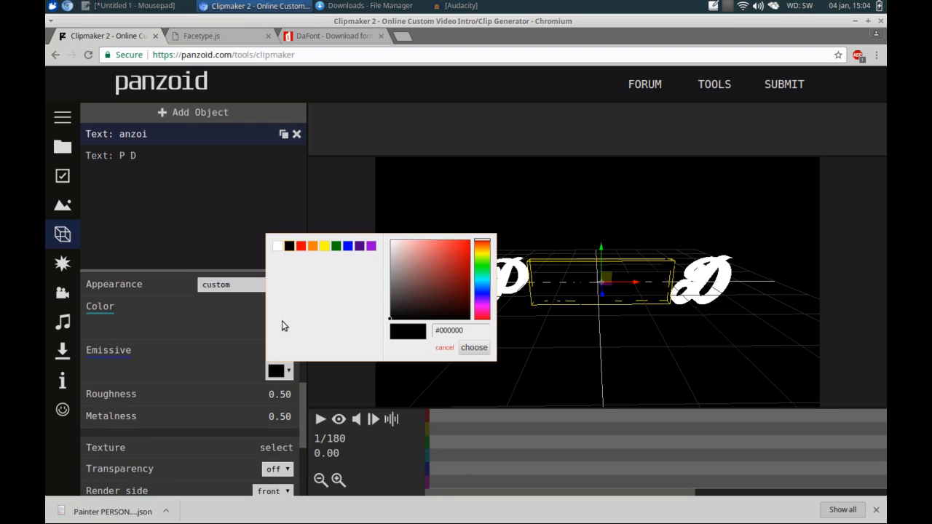
left_click(278, 247)
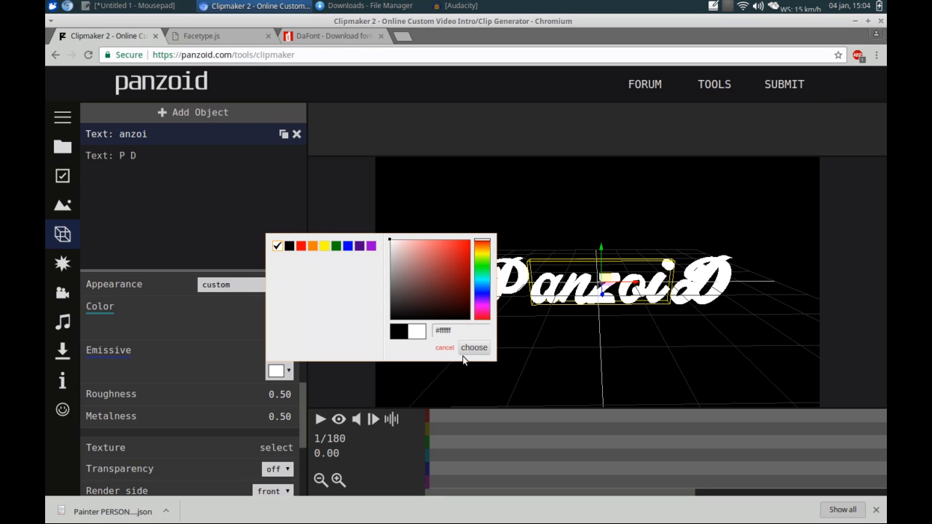
left_click(467, 352)
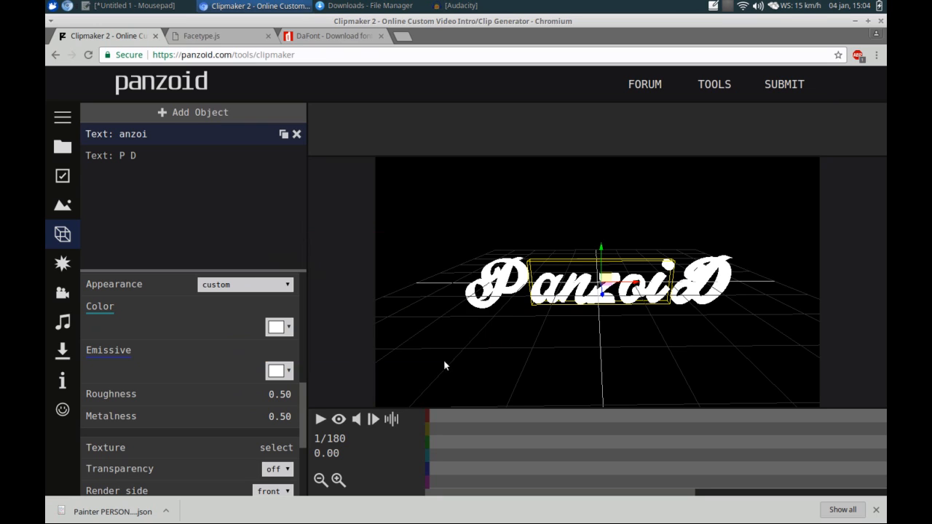
Switch the P D text's appearance to custom and set its emissive color to white
left_click(126, 157)
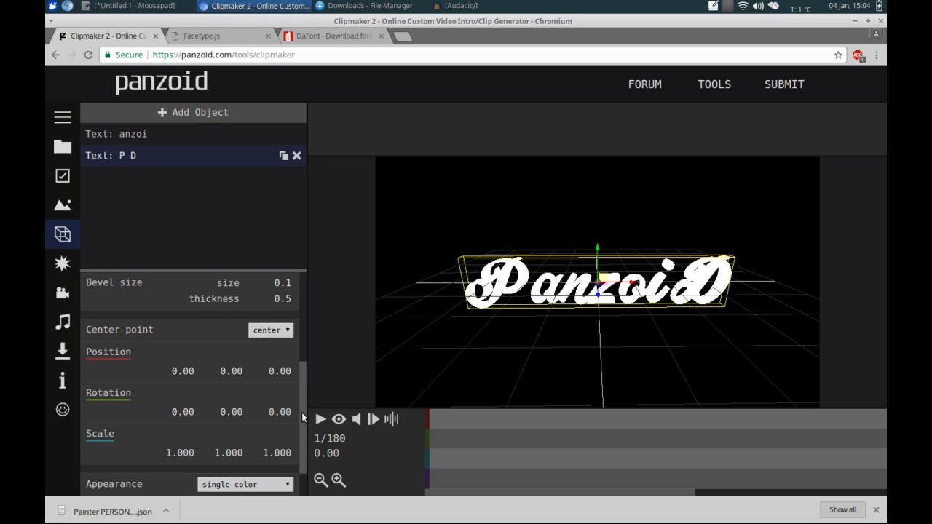
scroll(304, 416, "down", 1)
left_click(260, 440)
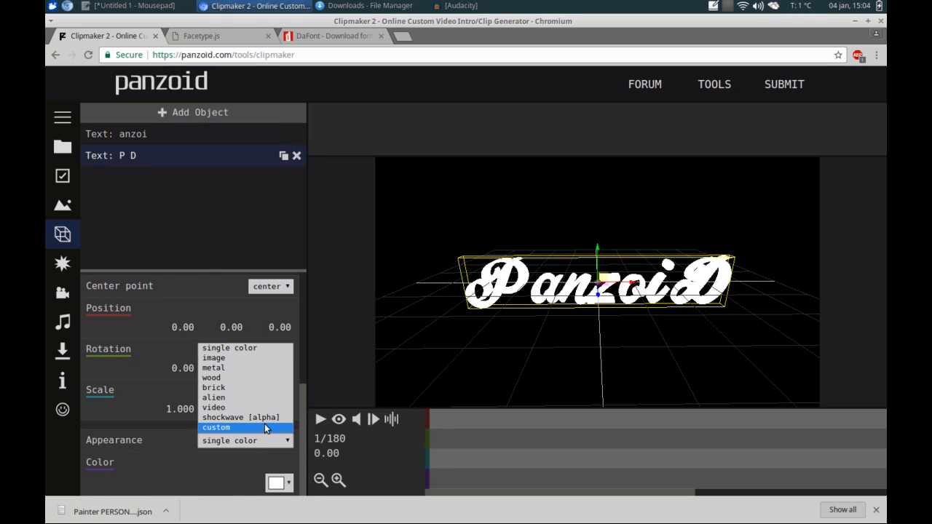
left_click(264, 428)
scroll(300, 449, "down", 4)
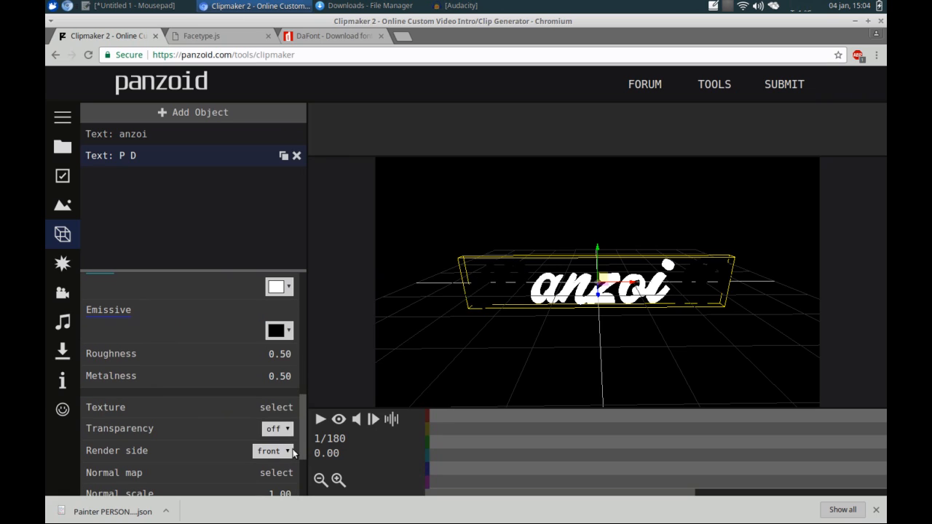
left_click(280, 329)
left_click(277, 354)
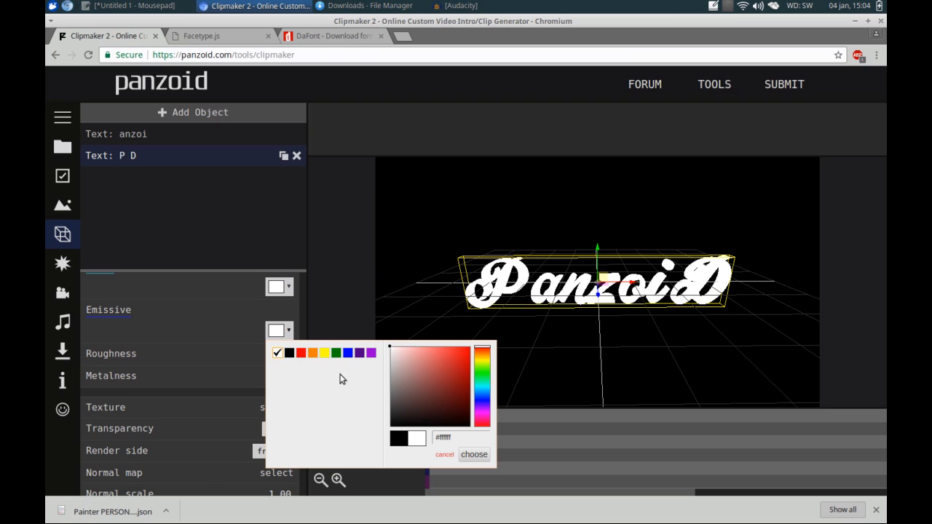
left_click(473, 454)
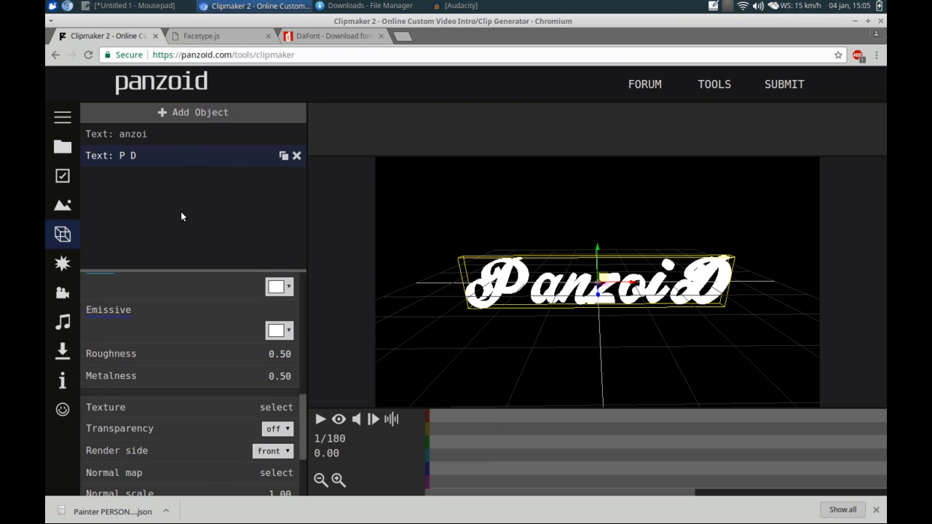
Add a group object and move both the P D and "anzoi" texts into it
left_click(167, 118)
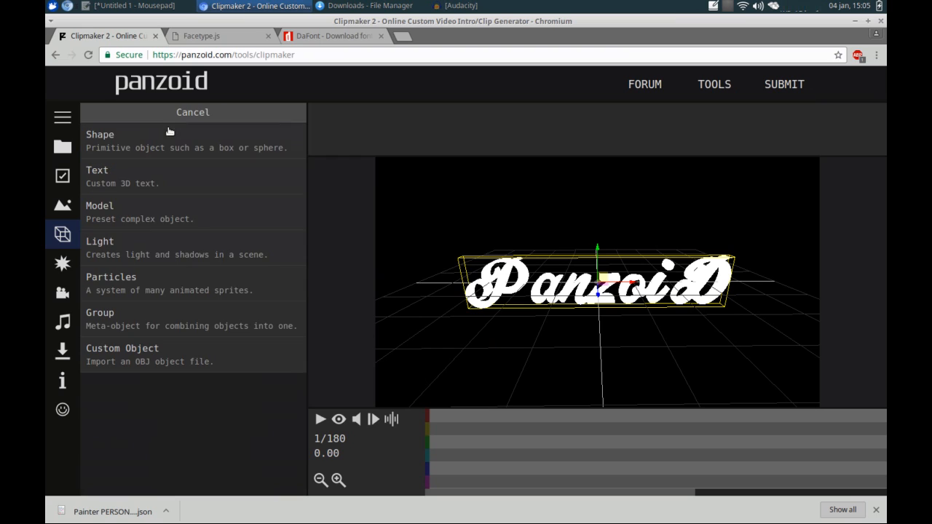
left_click(149, 318)
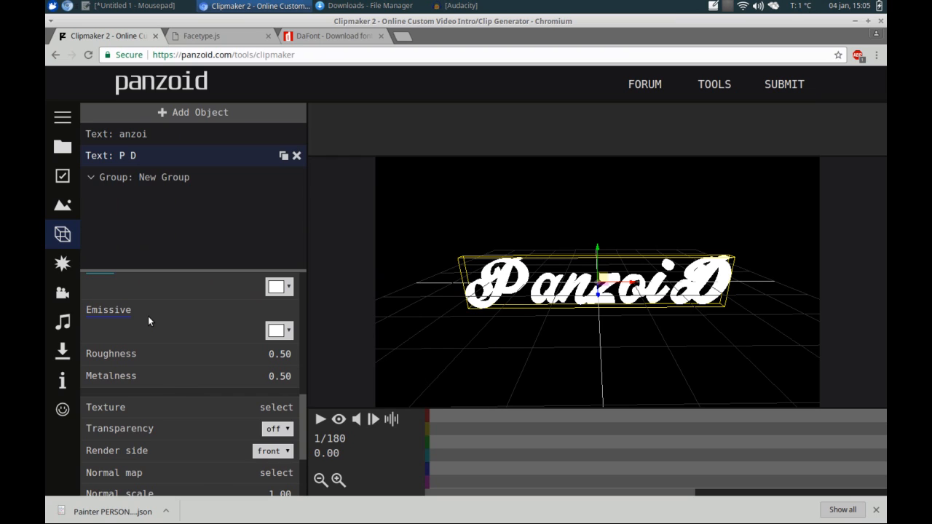
mouse_move(110, 156)
left_mouse_down()
mouse_move(117, 174)
mouse_move(109, 168)
left_mouse_up()
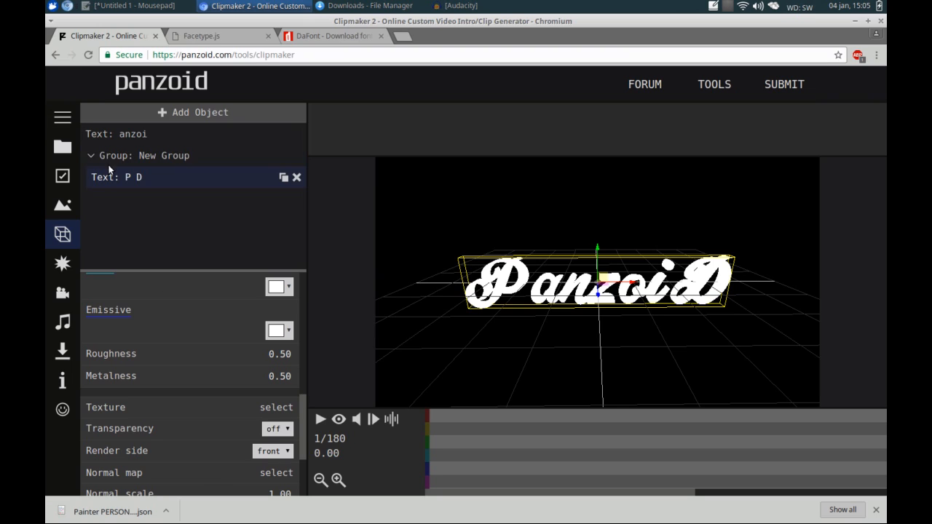
left_click_drag(110, 136, 125, 157)
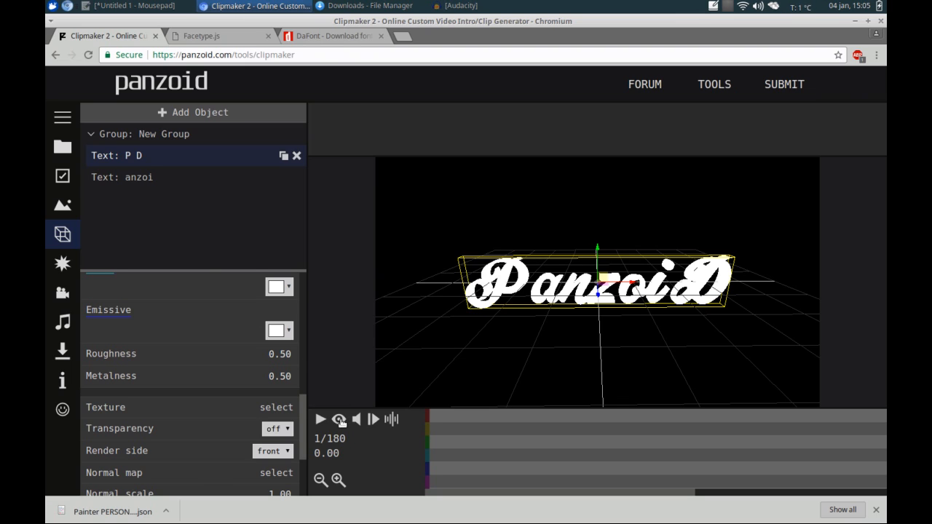
Review the P D text's appearance, texture and reflection settings, and check the scene's ambient light setting
left_click_drag(303, 432, 296, 476)
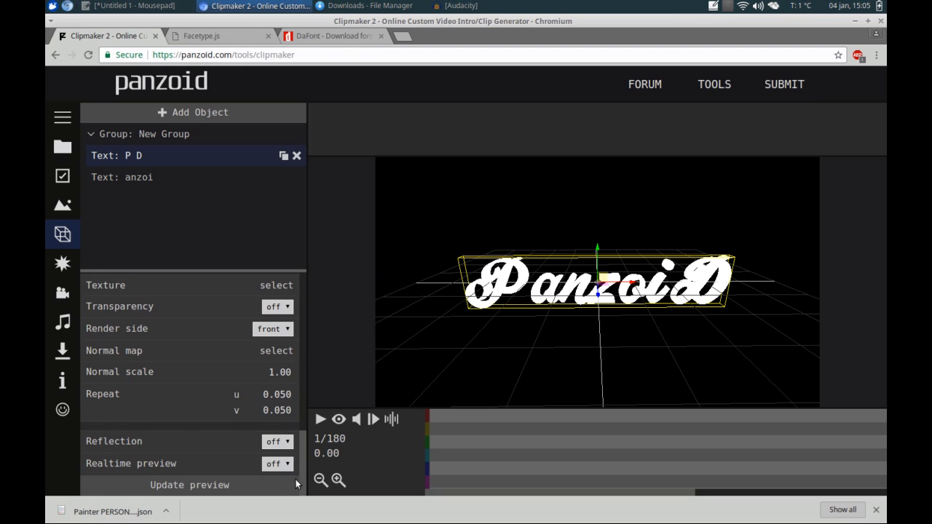
scroll(305, 463, "up", 1)
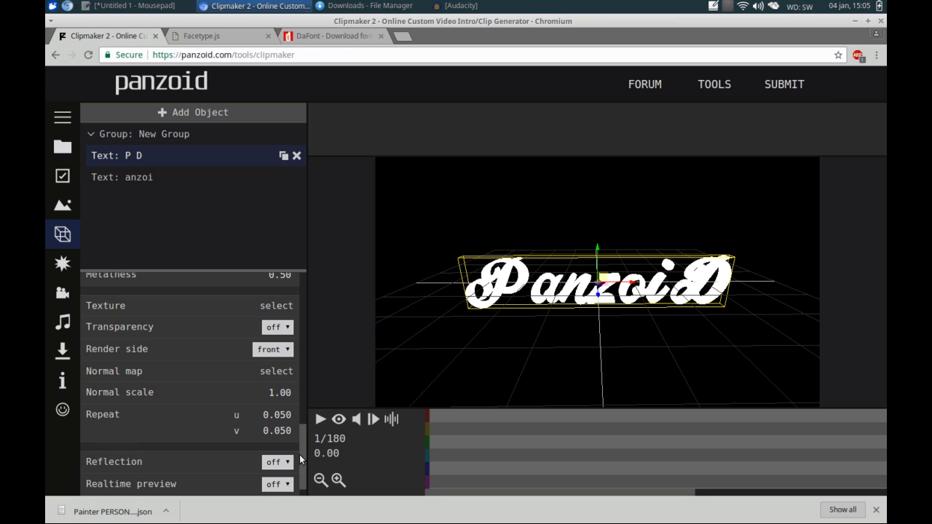
left_click_drag(309, 409, 309, 289)
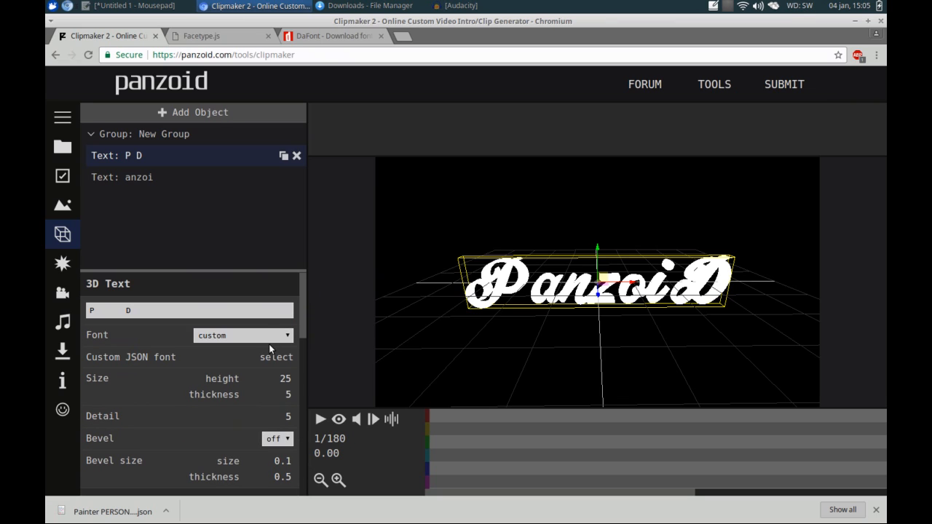
scroll(300, 378, "down", 10)
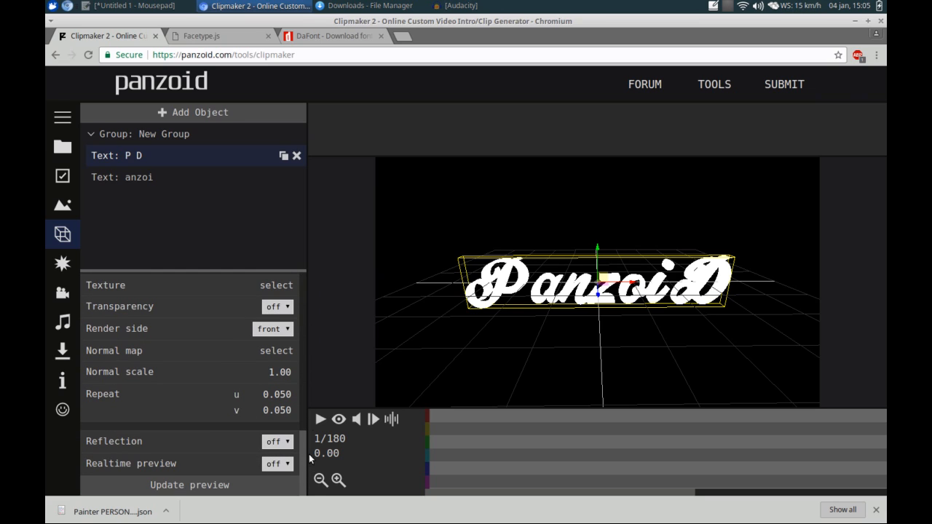
scroll(307, 463, "up", 4)
scroll(310, 415, "up", 1)
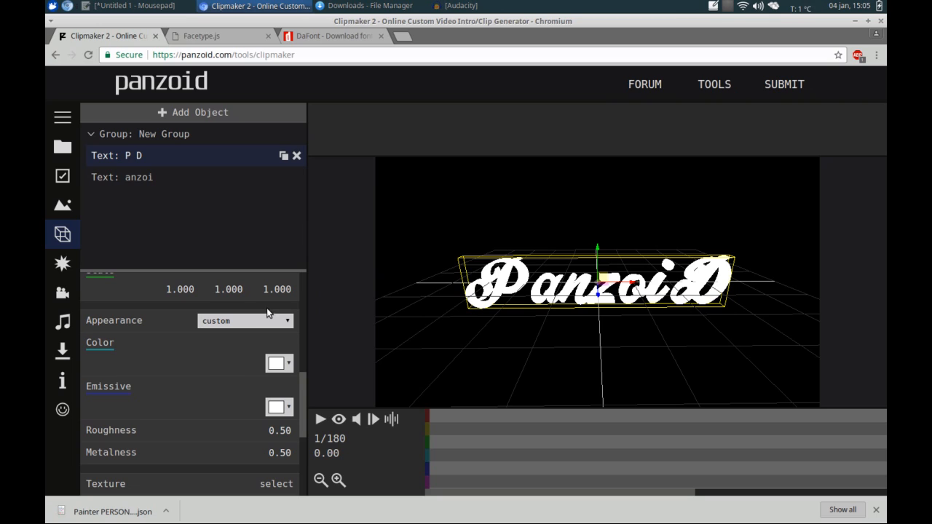
left_click(67, 207)
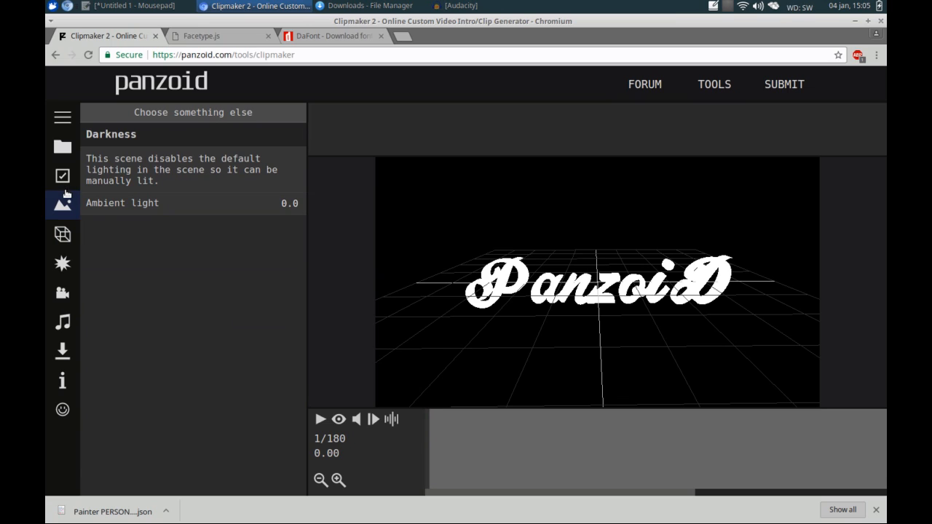
left_click(66, 234)
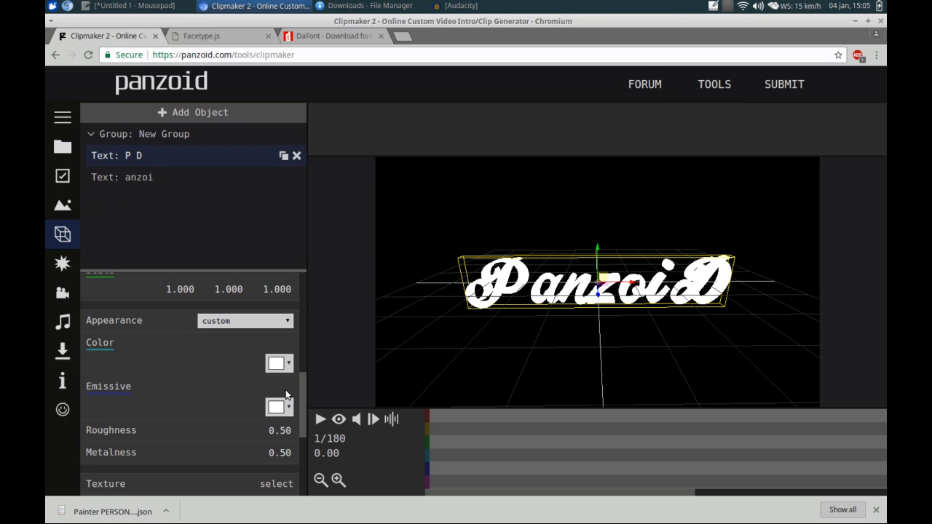
left_click_drag(303, 406, 295, 474)
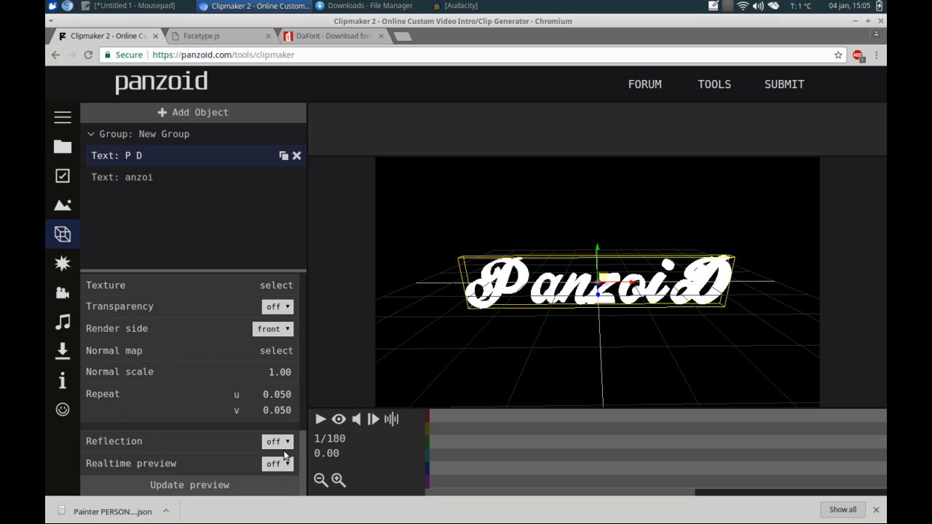
Set the P D text's emissive color to black (#000000)
left_click(284, 447)
left_click(278, 464)
left_click_drag(300, 468, 306, 398)
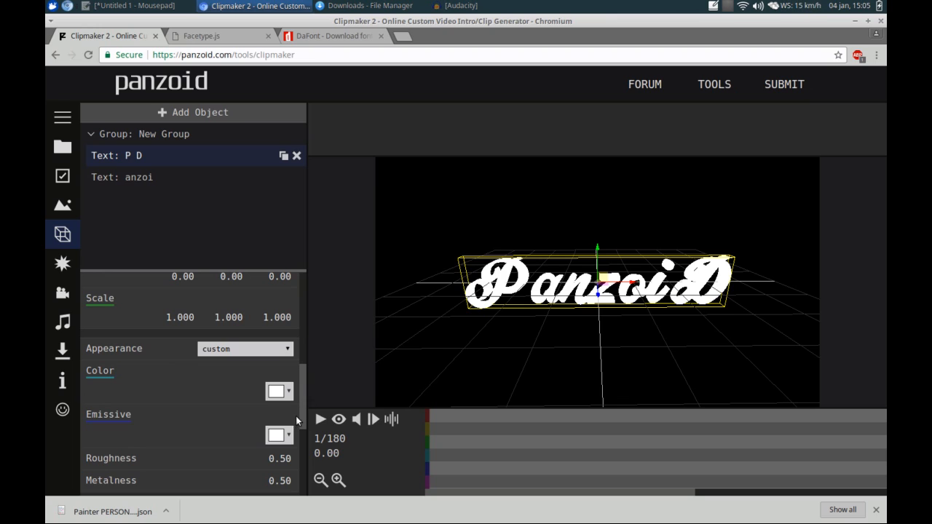
left_click(287, 435)
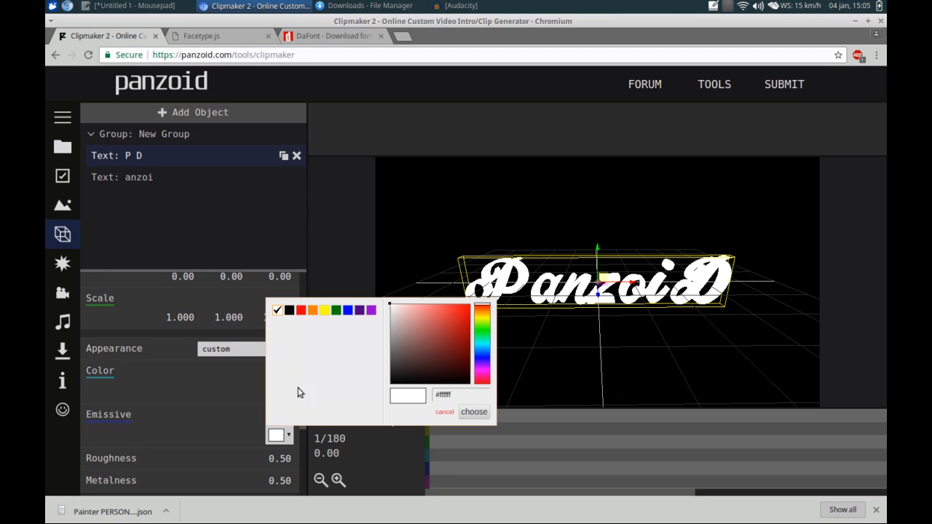
left_click(289, 310)
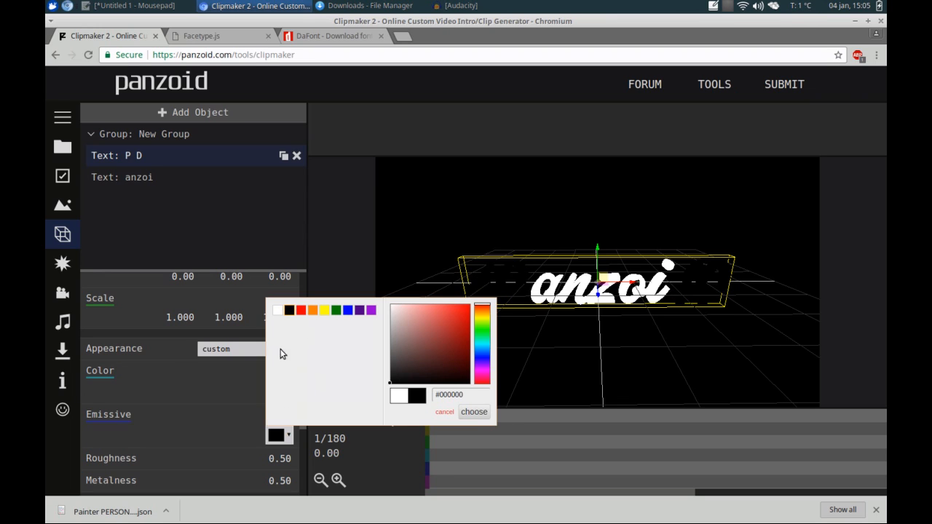
left_click(474, 413)
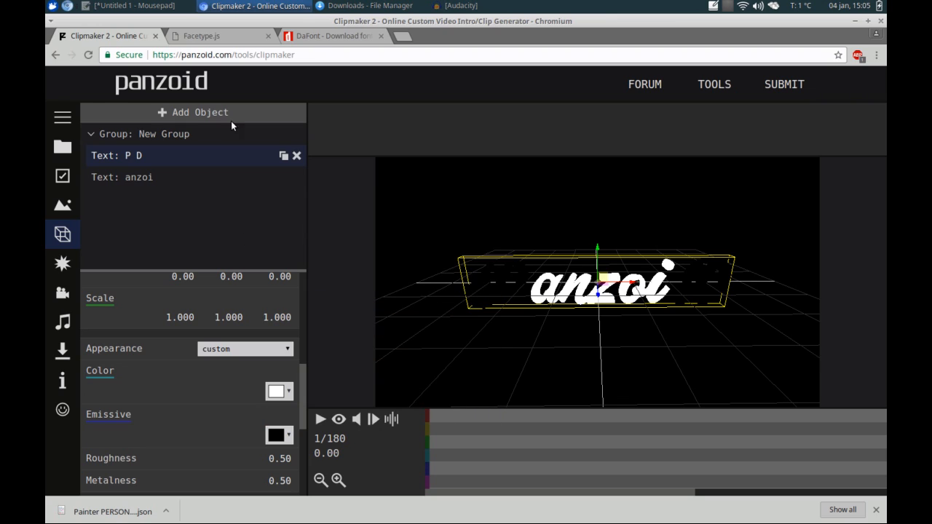
Set the "anzoi" text's emissive color to black (#000000)
left_click(153, 177)
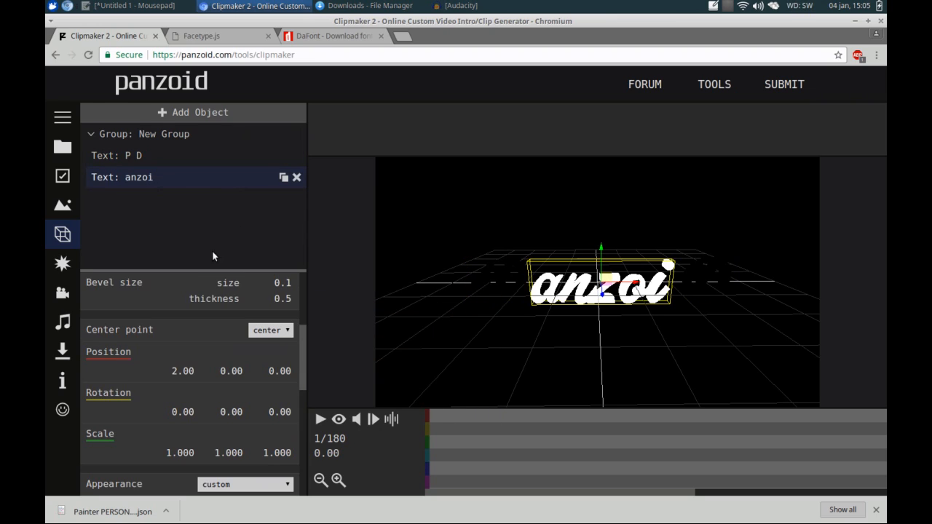
scroll(303, 488, "down", 3)
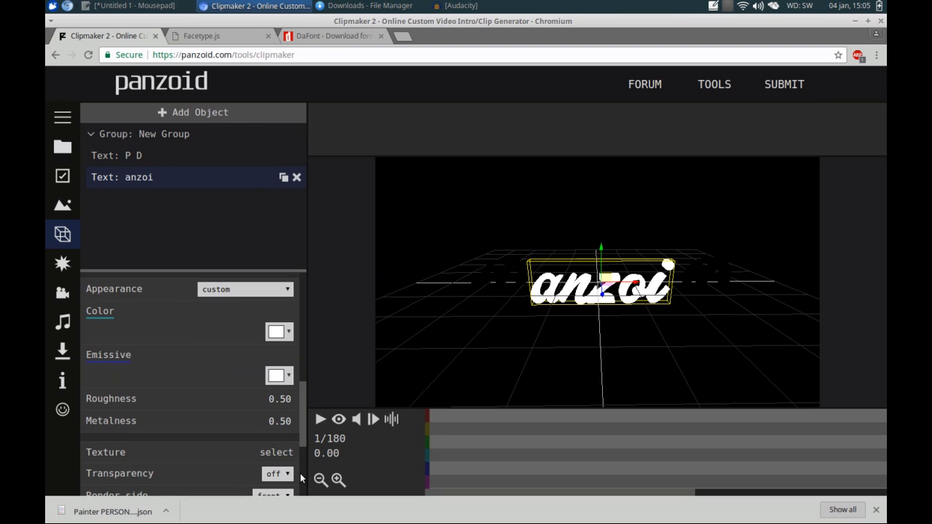
left_click(276, 376)
left_click(289, 250)
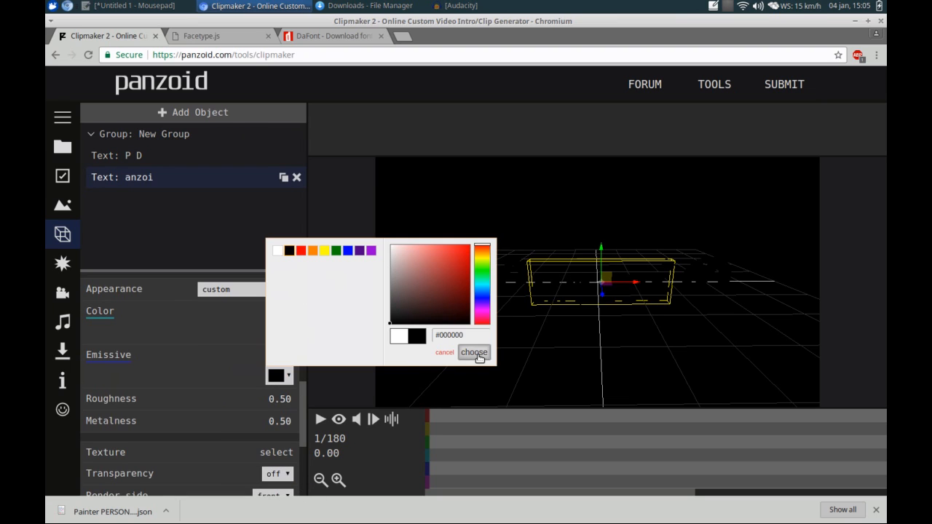
left_click(474, 353)
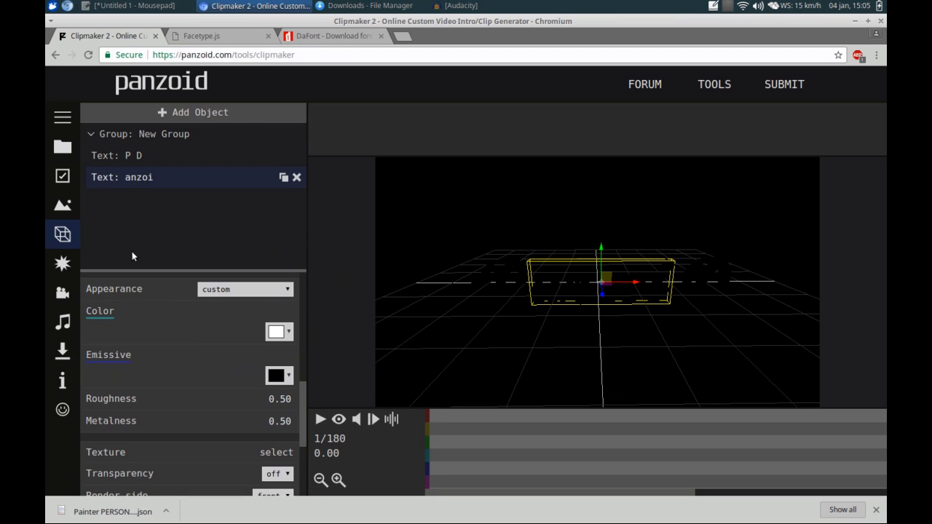
Add a light object and move it in front of the text, to about -1.42, 23.95, 79.03
left_click(151, 112)
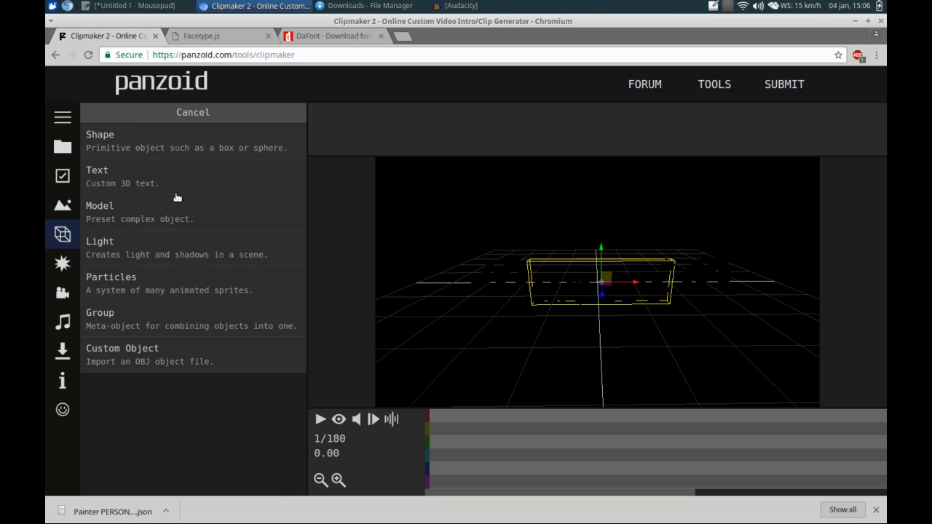
left_click(139, 239)
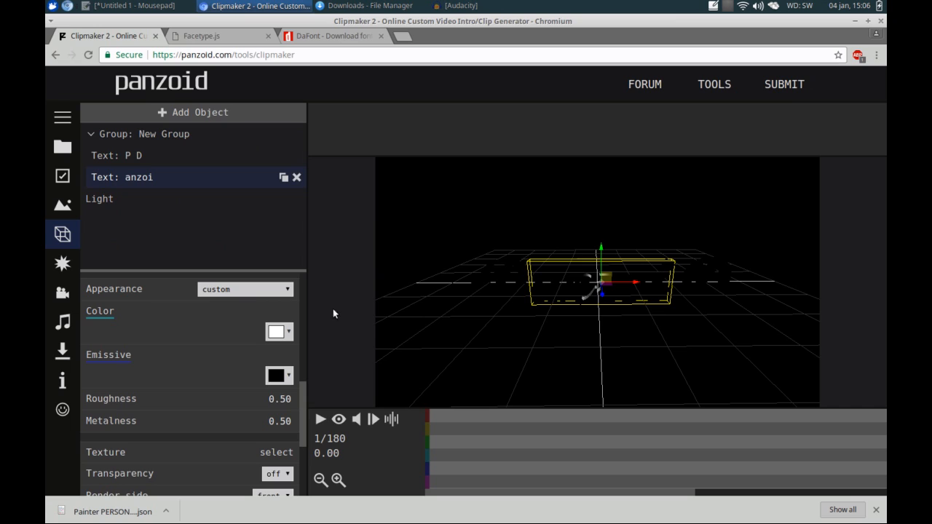
left_click(115, 195)
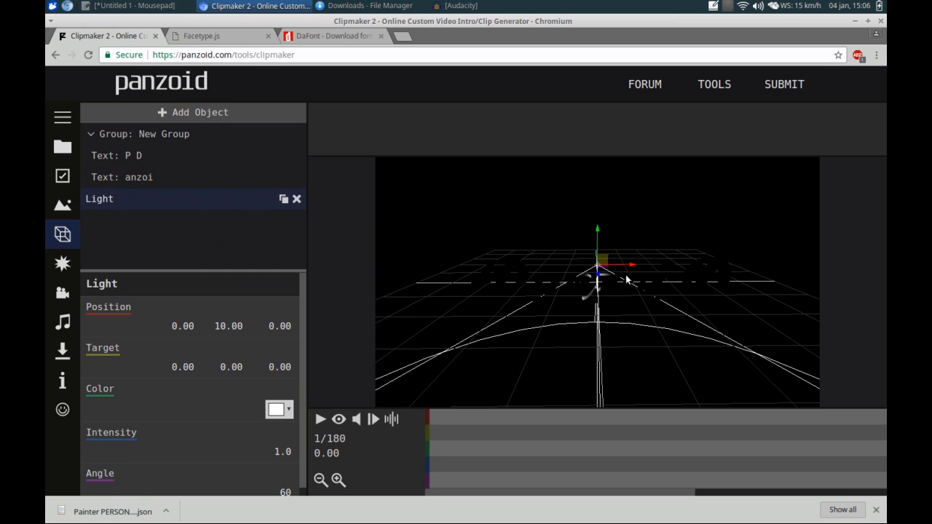
left_click_drag(605, 267, 602, 294)
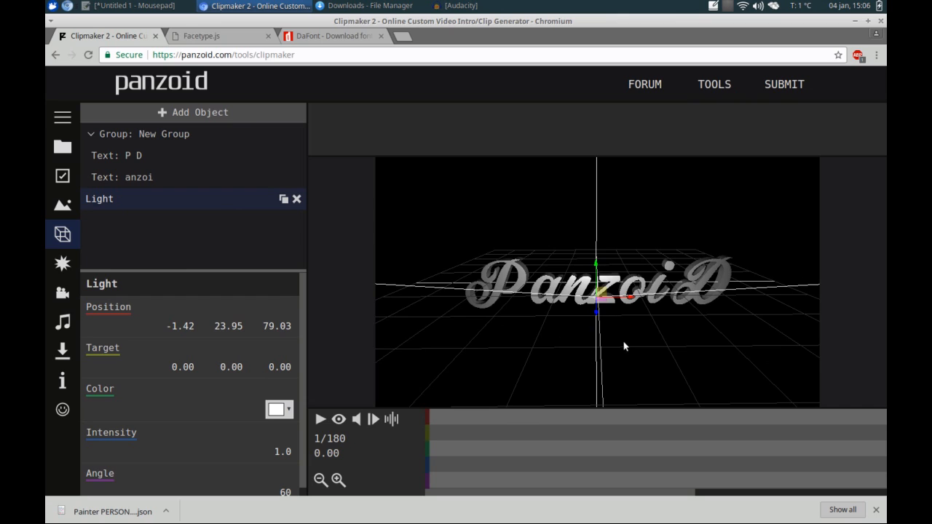
Change the "anzoi" text's color to green
left_click(140, 175)
scroll(306, 393, "down", 3)
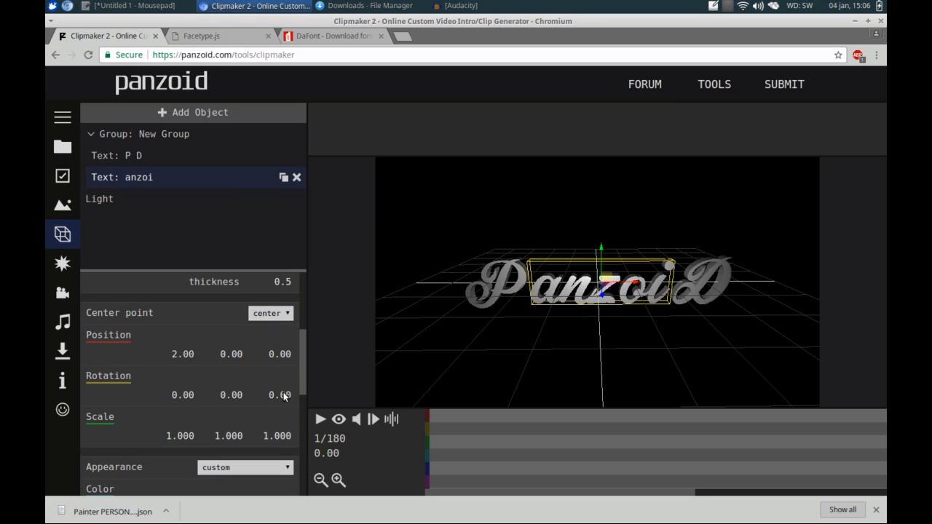
scroll(305, 365, "down", 3)
left_click(277, 316)
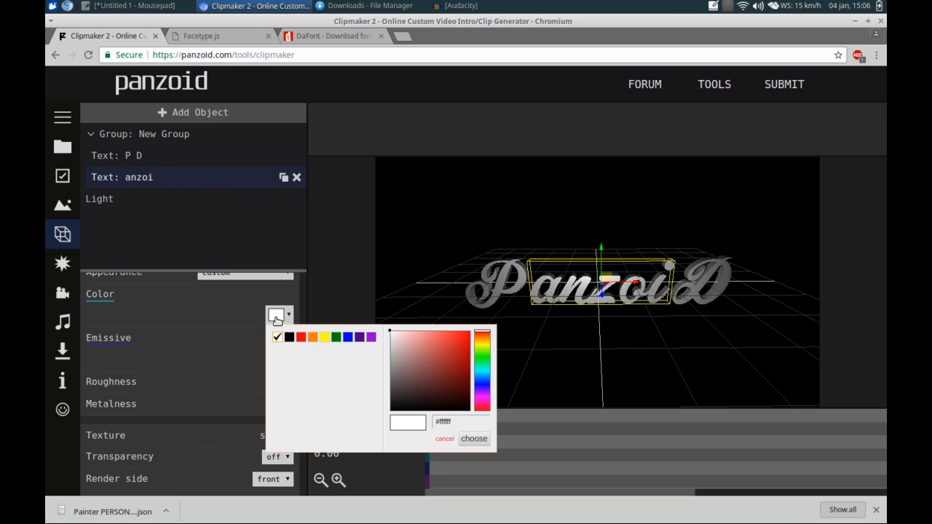
left_click(336, 337)
left_click(473, 439)
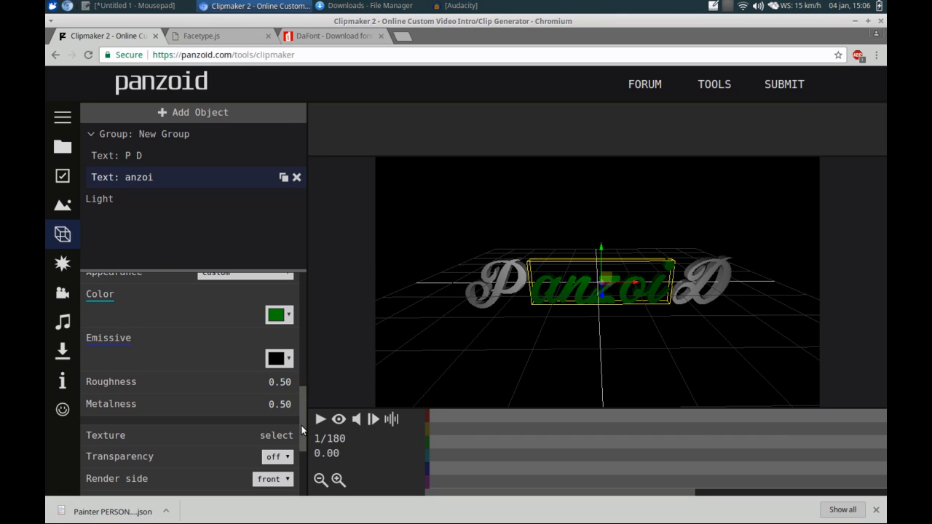
Set the clip length to 3 seconds in the basic settings and return to the scene objects
left_click_drag(305, 430, 309, 377)
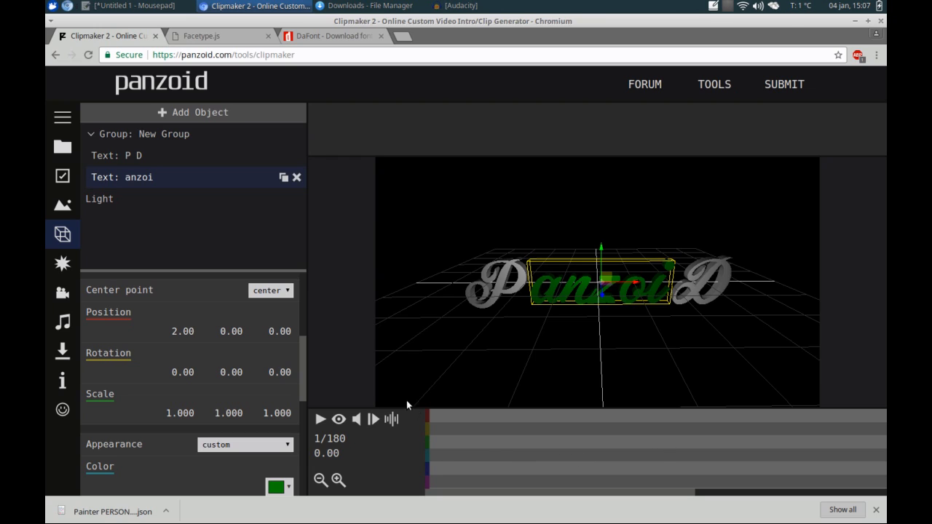
left_click_drag(691, 435, 762, 426)
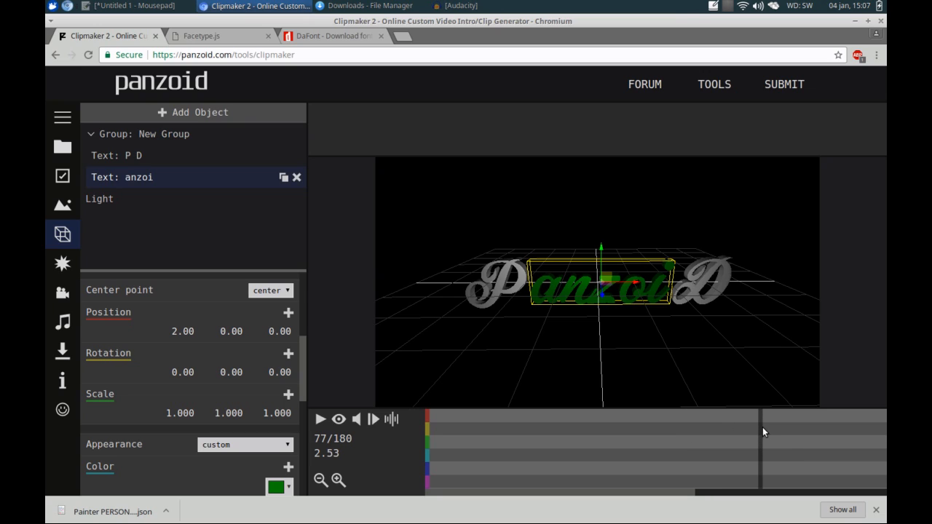
left_click(63, 176)
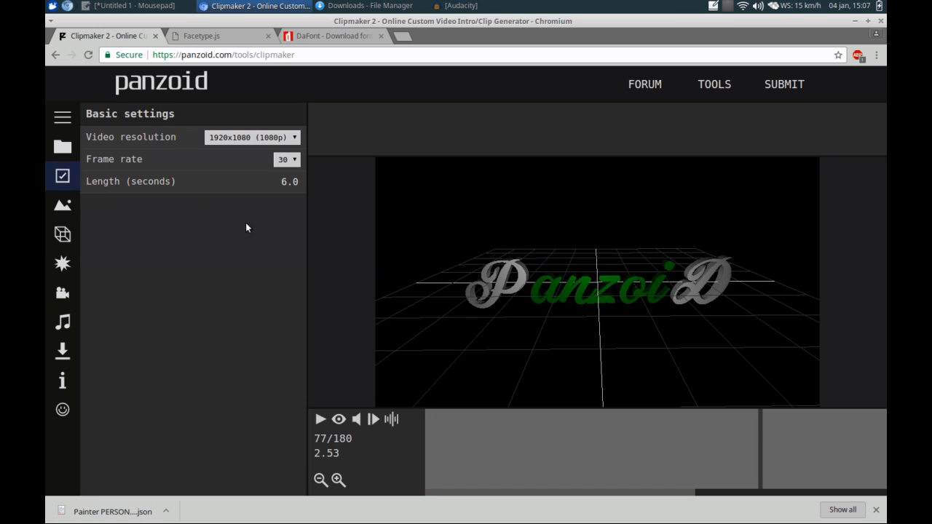
left_click(289, 183)
type("3")
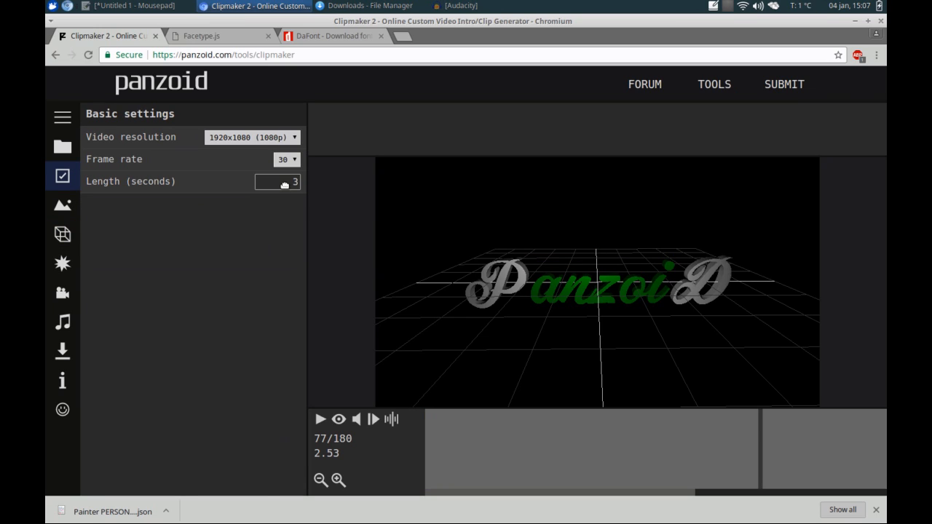
key("Return")
left_click(64, 237)
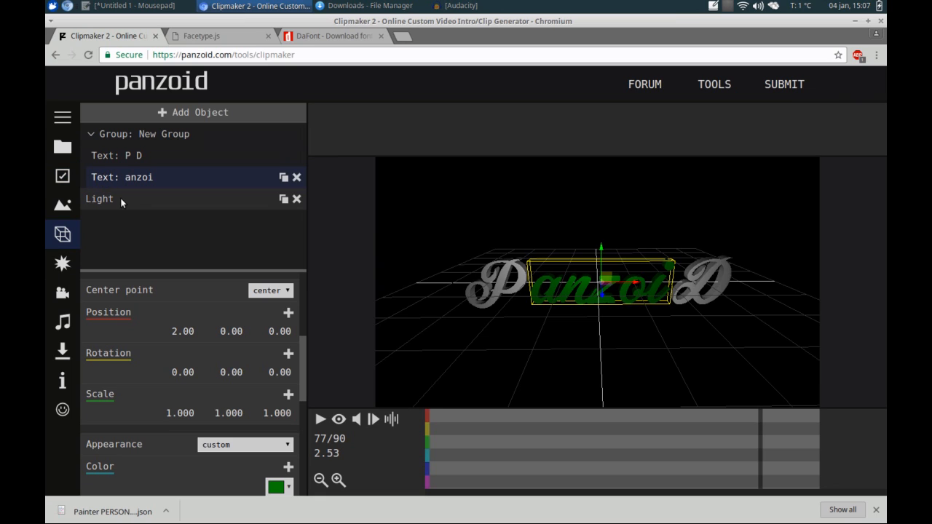
Set the "anzoi" text's Y rotation to 360 with the playhead at frame 82
left_click(120, 197)
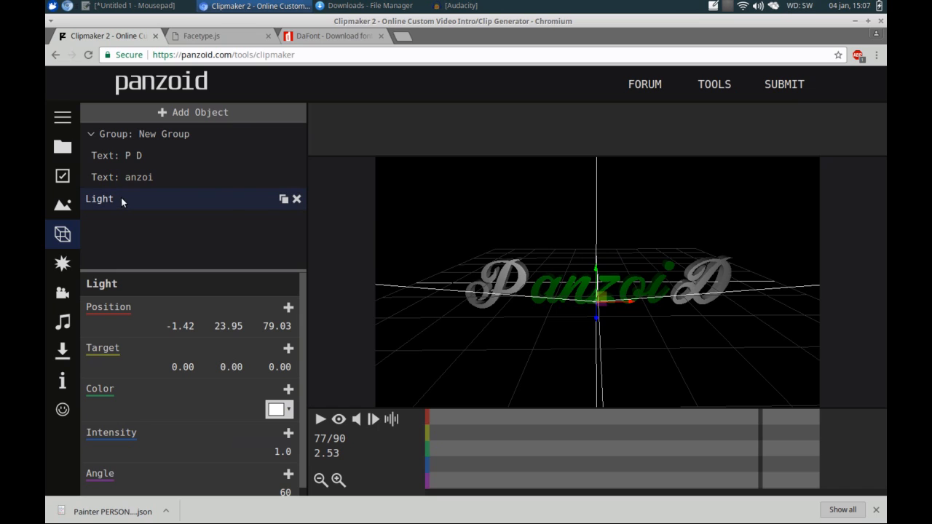
left_click(131, 177)
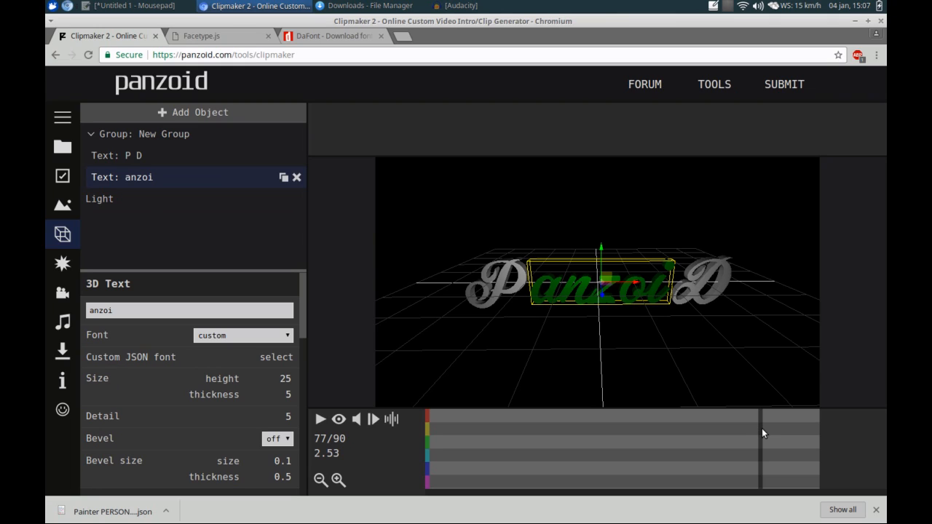
left_click_drag(763, 433, 783, 431)
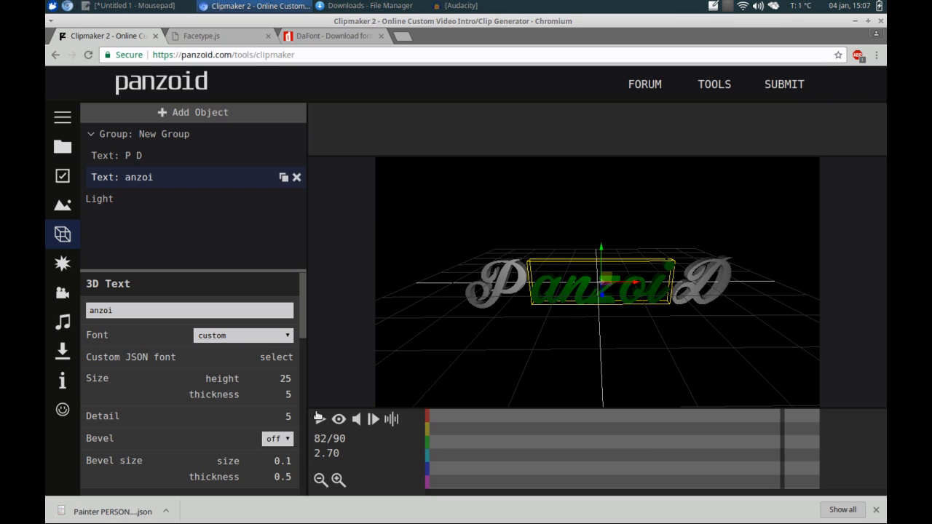
left_click_drag(304, 296, 297, 362)
scroll(180, 340, "down", 1)
left_click(232, 361)
type("3")
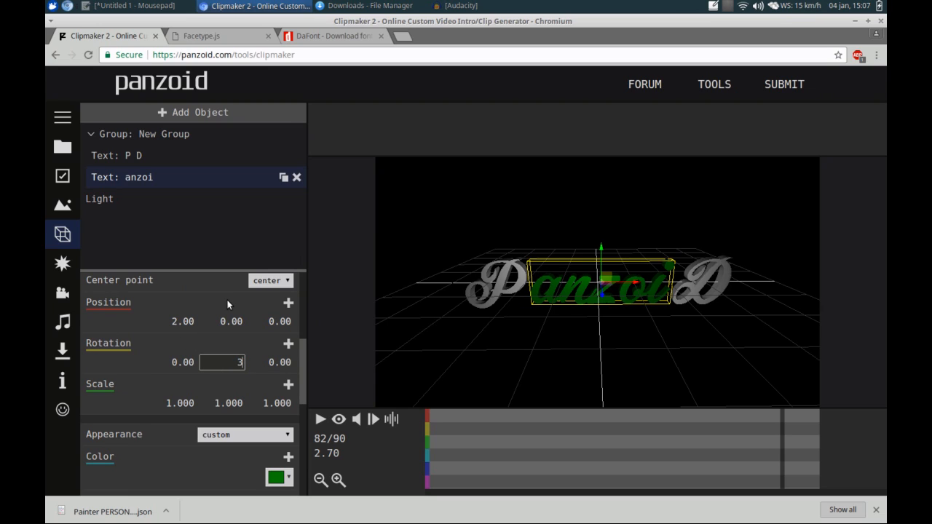
type("60")
key("Return")
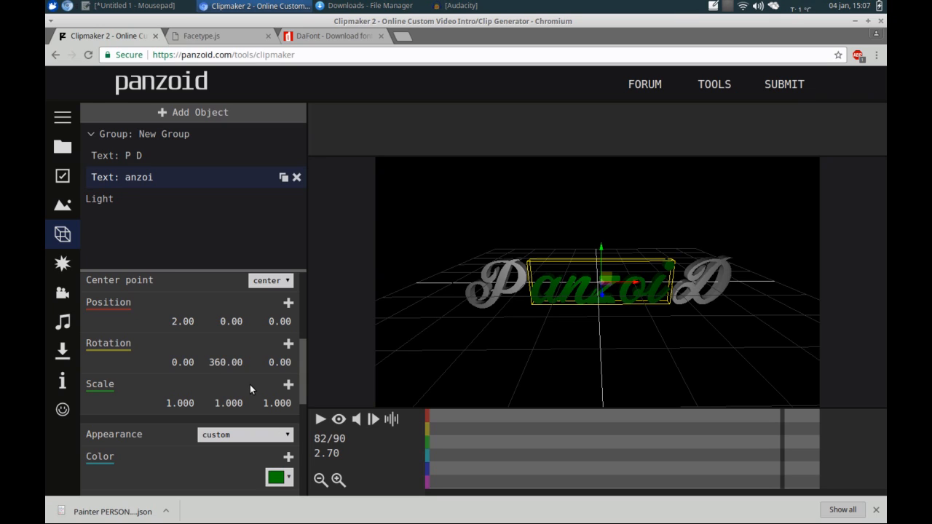
Add a rotation keyframe to the "anzoi" text at frame 83 and play back the animation
left_click(321, 419)
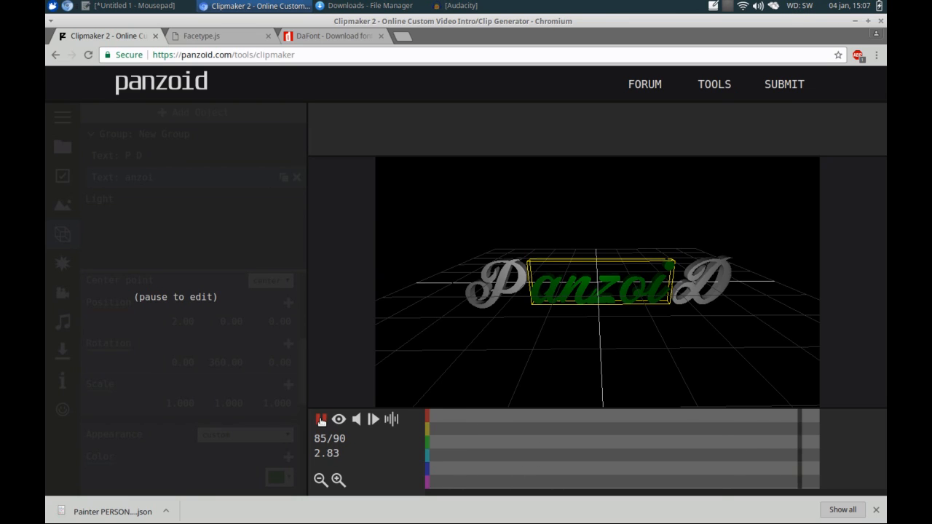
left_click(321, 419)
left_click(787, 422)
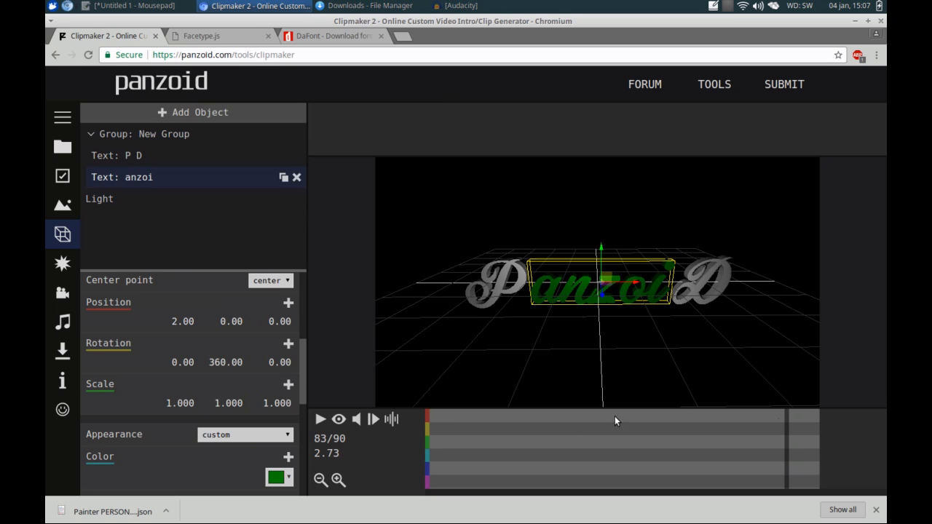
left_click(289, 344)
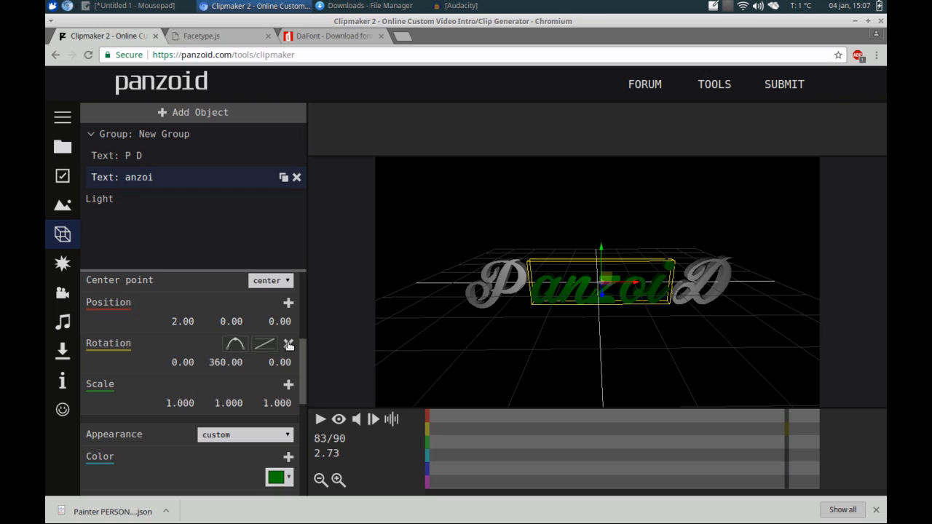
left_click(320, 420)
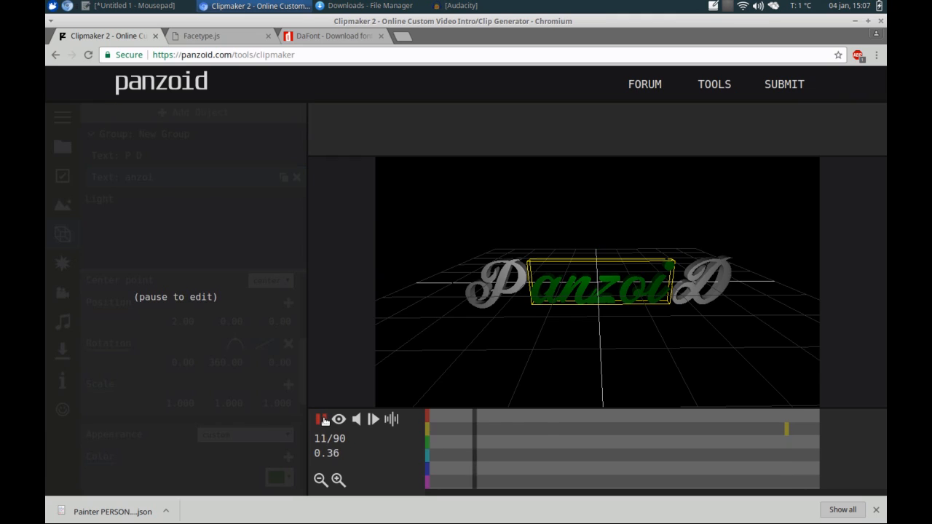
left_click(321, 419)
Try to set the "anzoi" text's Y rotation to 0 at frame 1, and remove the rotation keyframe there
left_click_drag(768, 432, 785, 432)
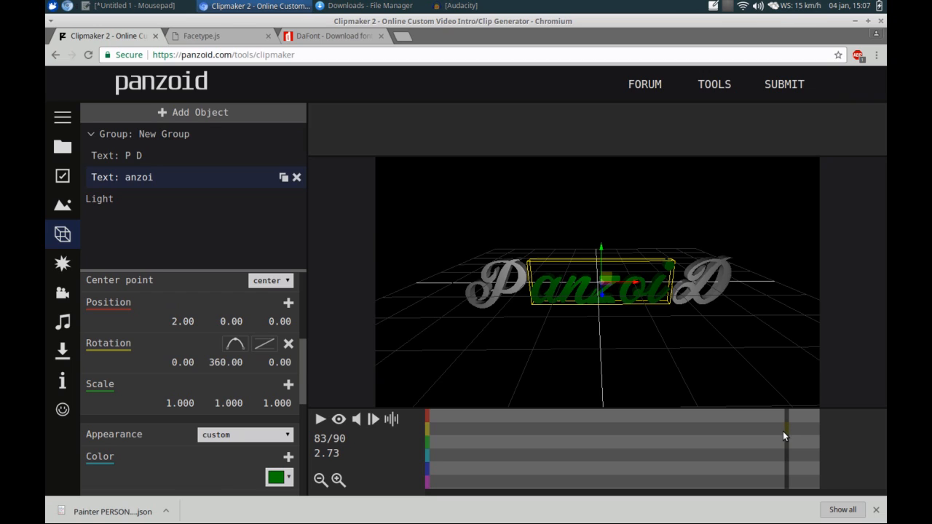
left_click_drag(780, 432, 414, 447)
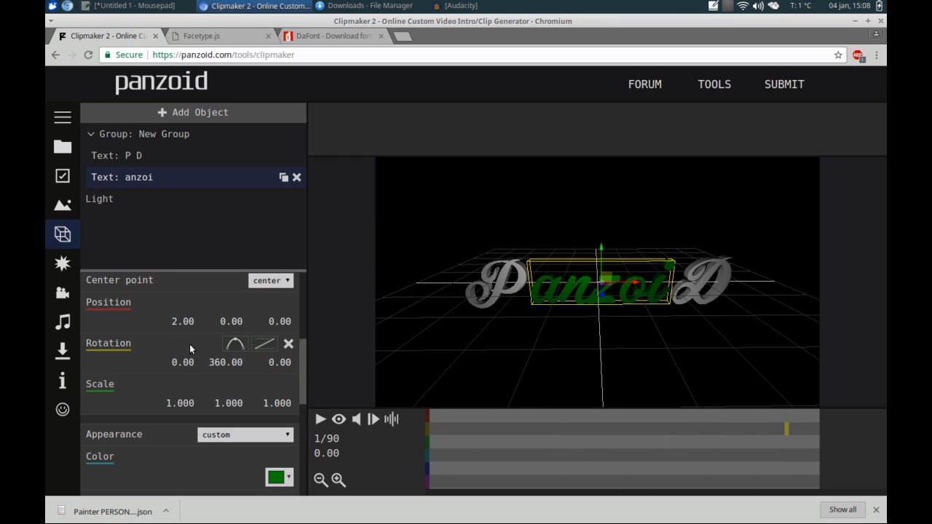
left_click(208, 359)
type("0")
key("Return")
left_click(287, 344)
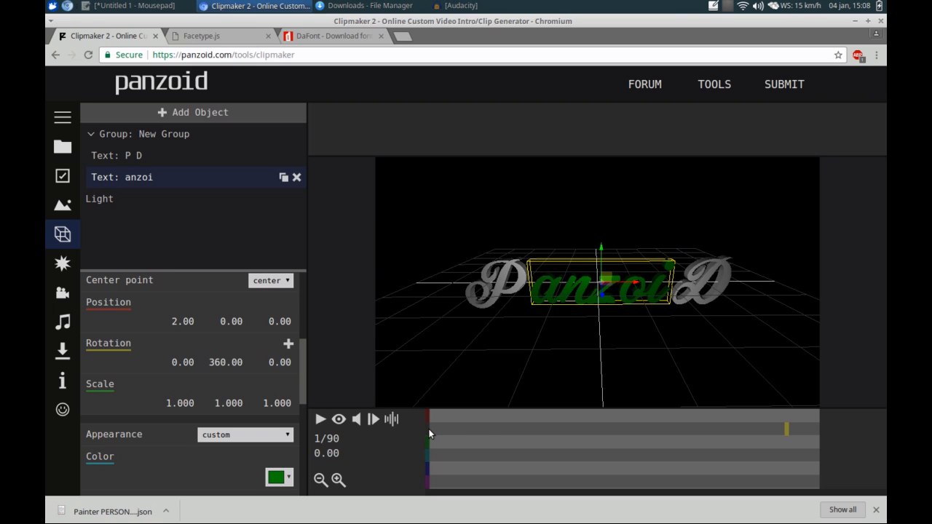
Add a rotation keyframe with Y at 360 to the "anzoi" text at frame 82 and play back the animation
left_click_drag(429, 429, 483, 441)
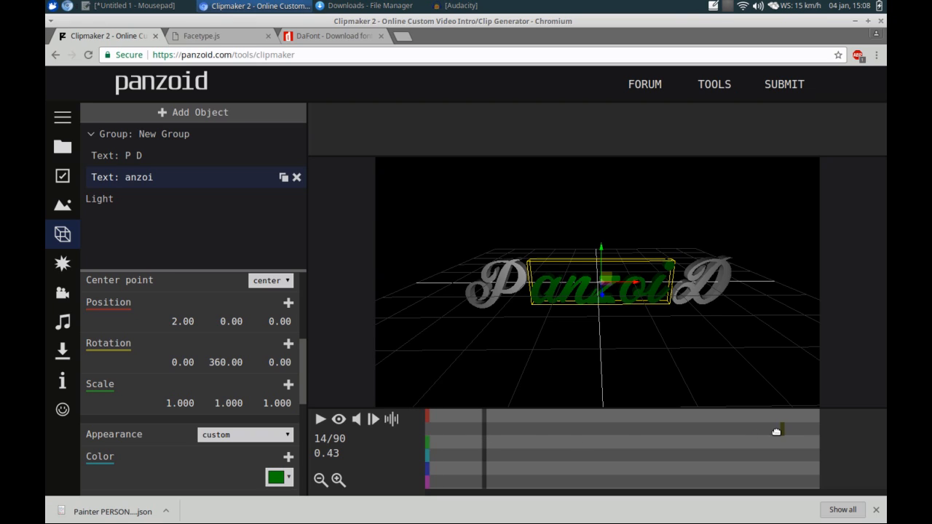
left_click(233, 360)
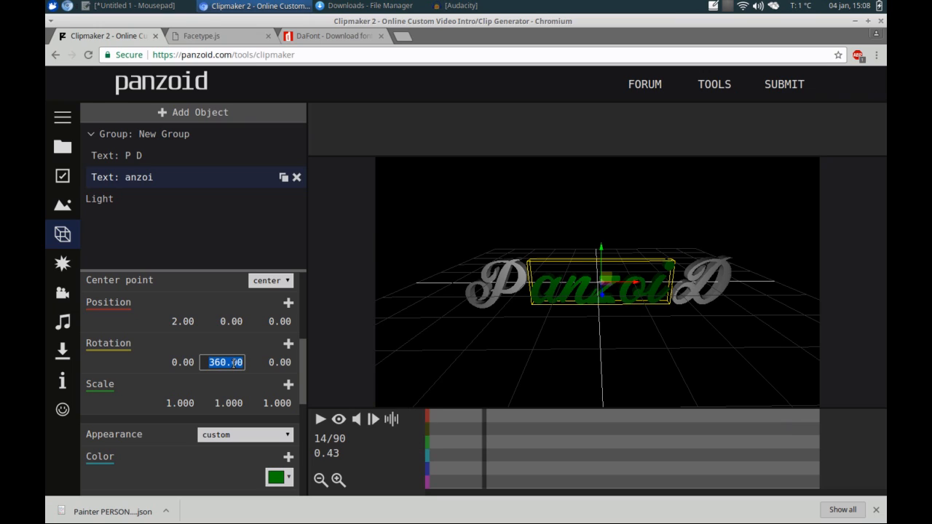
left_click(524, 440)
left_click_drag(739, 437, 782, 436)
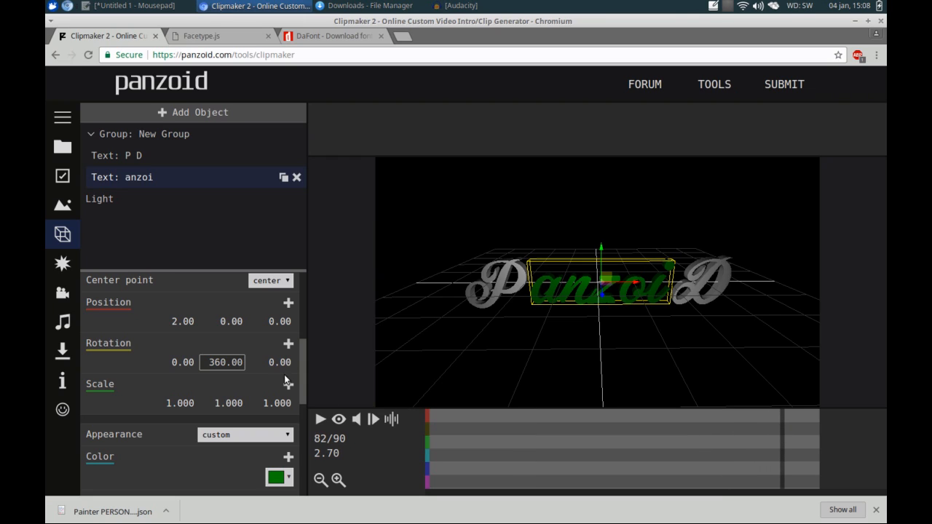
left_click(288, 342)
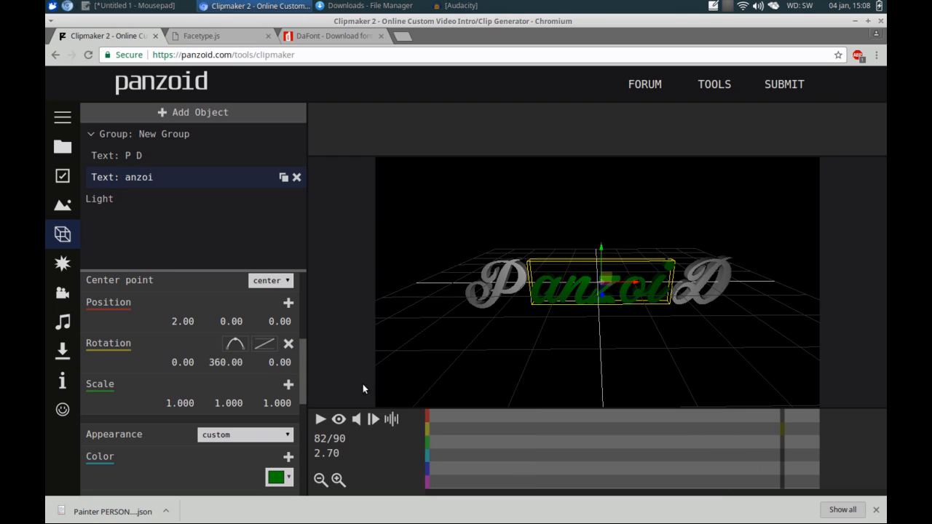
left_click(321, 421)
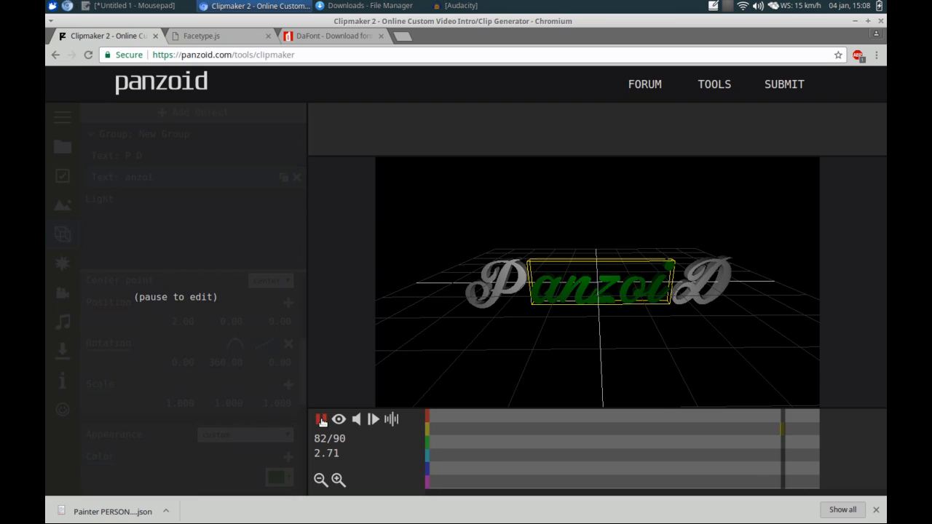
left_click(321, 421)
Set the "anzoi" text's Y rotation to 0 at frame 1 and play back the spin
left_click_drag(486, 437, 424, 442)
left_click(235, 362)
type("0")
key("Return")
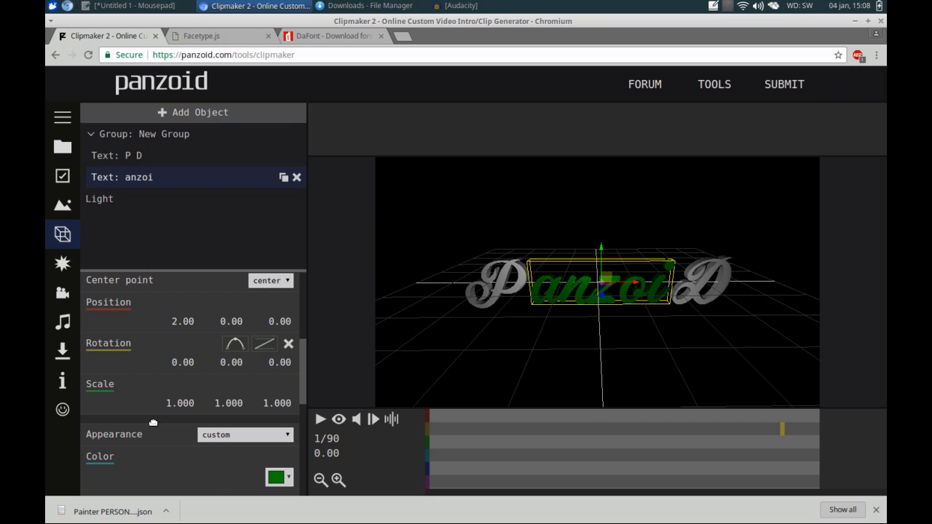
left_click_drag(530, 449, 778, 458)
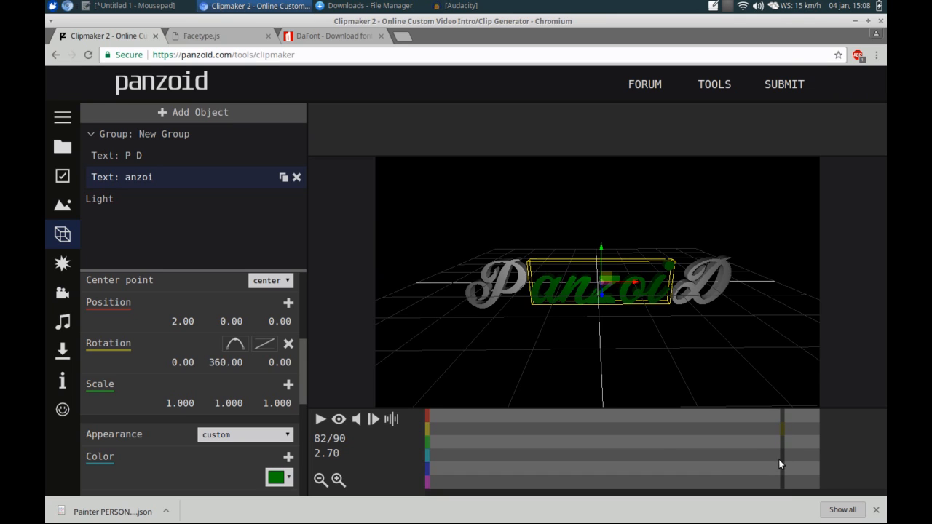
left_click(316, 425)
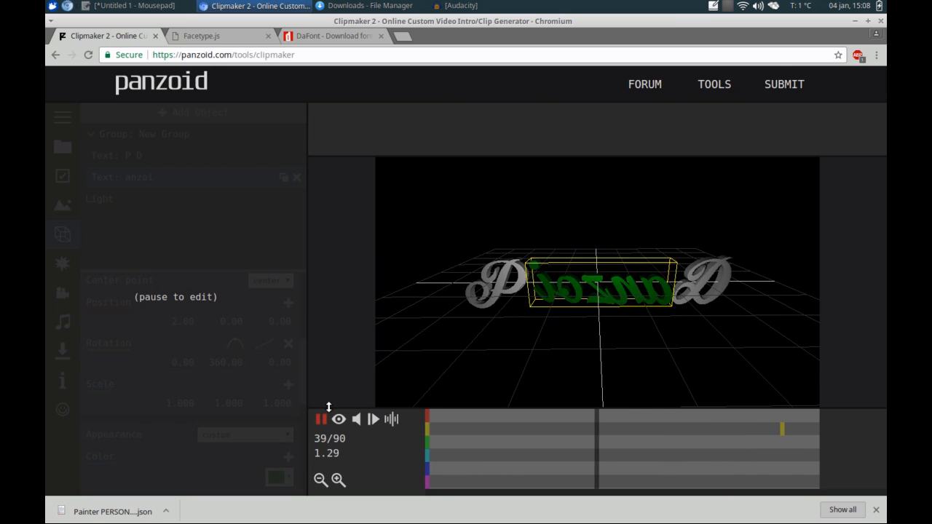
left_click(606, 450)
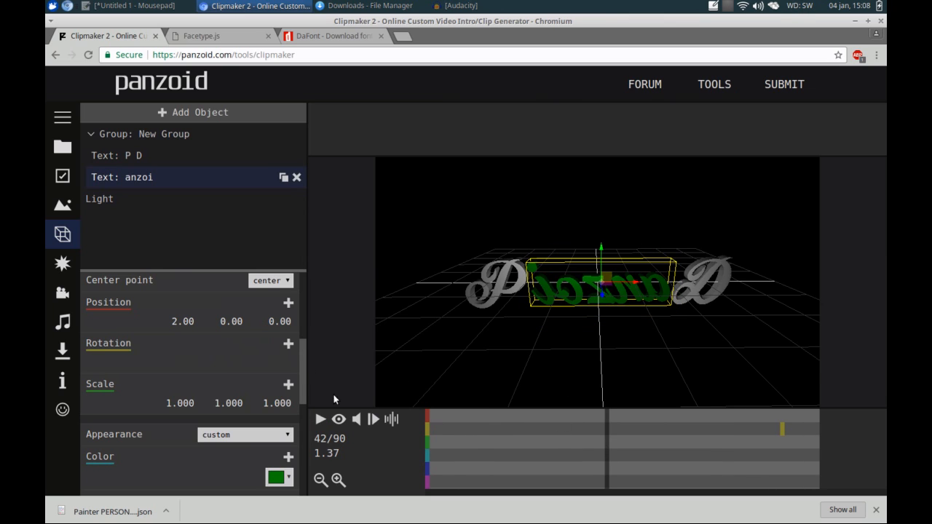
Set the easing of the "anzoi" rotation keyframe at frame 82 to bounce out and preview the animation
left_click_drag(716, 441, 782, 445)
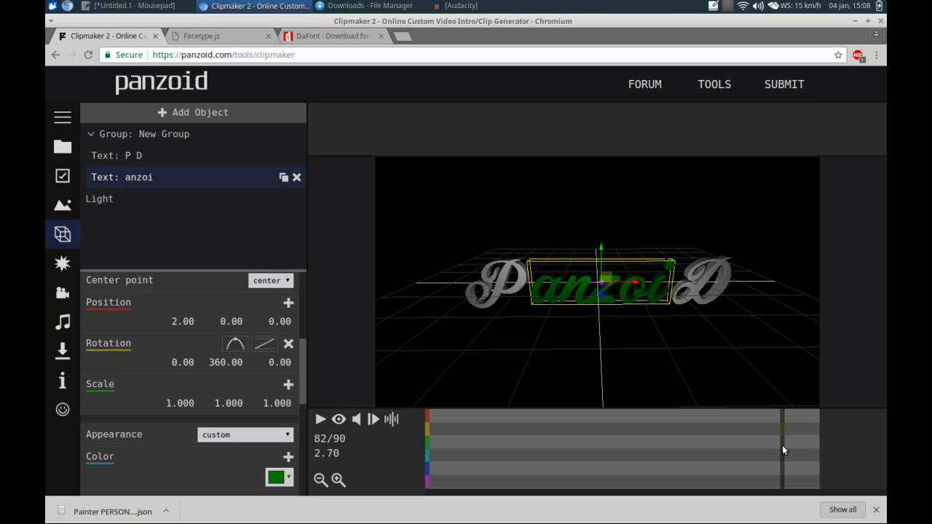
left_click(265, 344)
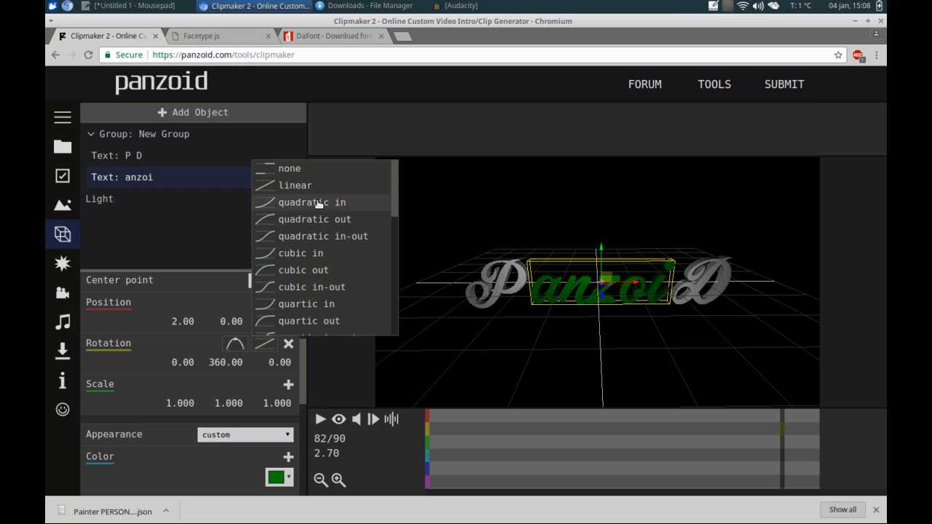
scroll(368, 267, "down", 5)
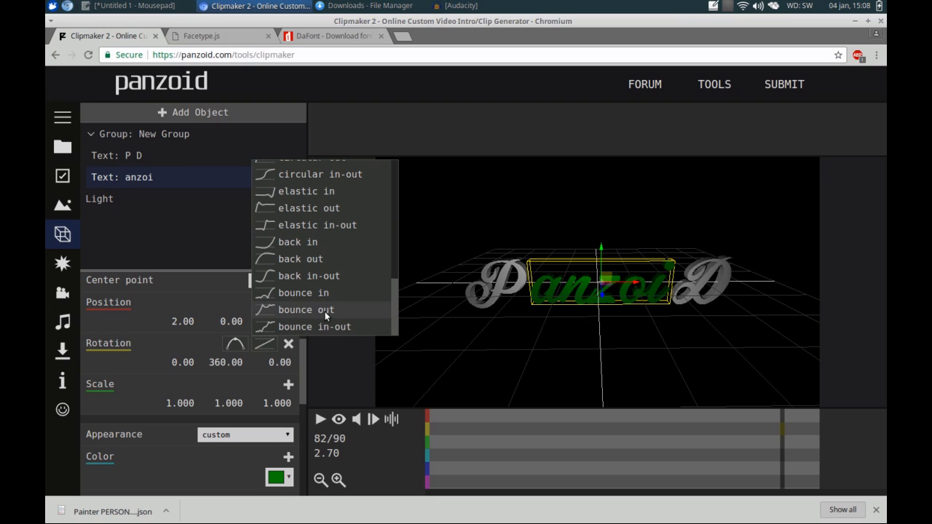
left_click(325, 312)
left_click(319, 420)
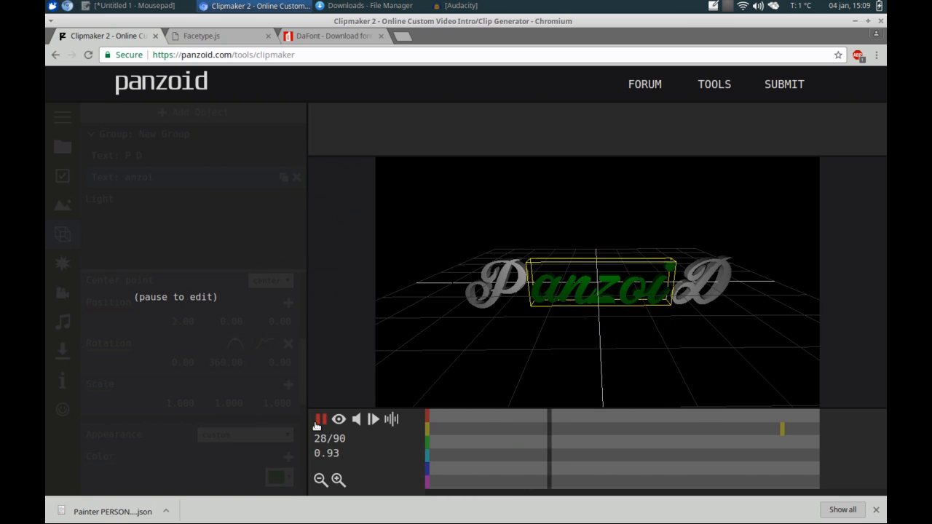
left_click(318, 422)
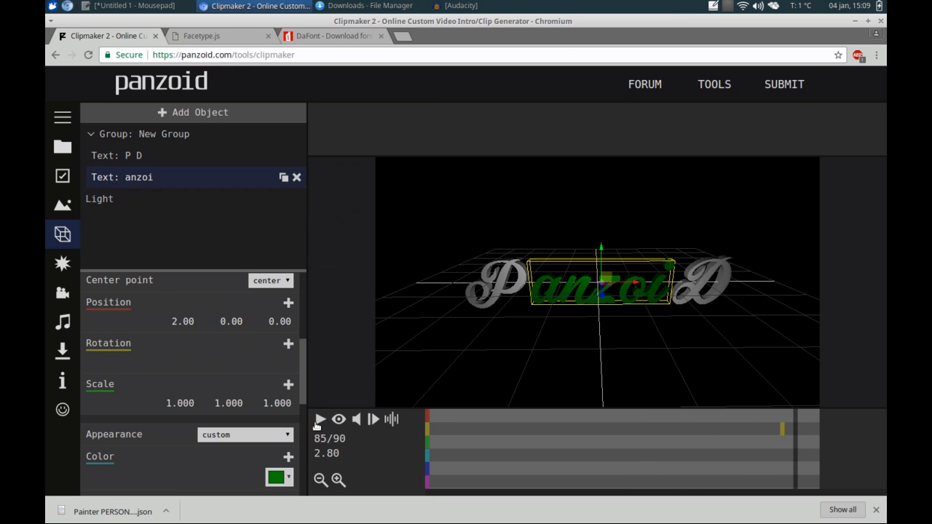
Set the "P D" text's X rotation to 360 and add a rotation keyframe at frame 85
left_click(107, 157)
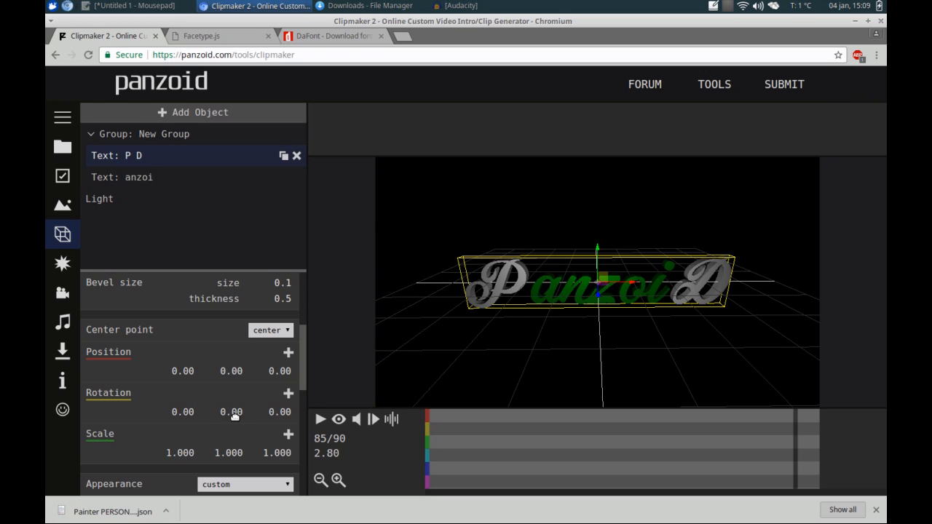
left_click(188, 412)
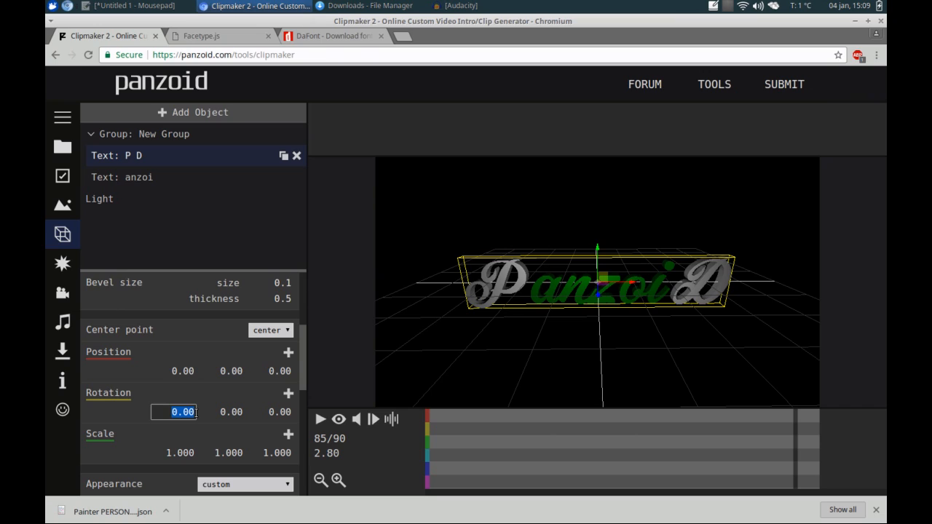
type("360")
left_click(287, 394)
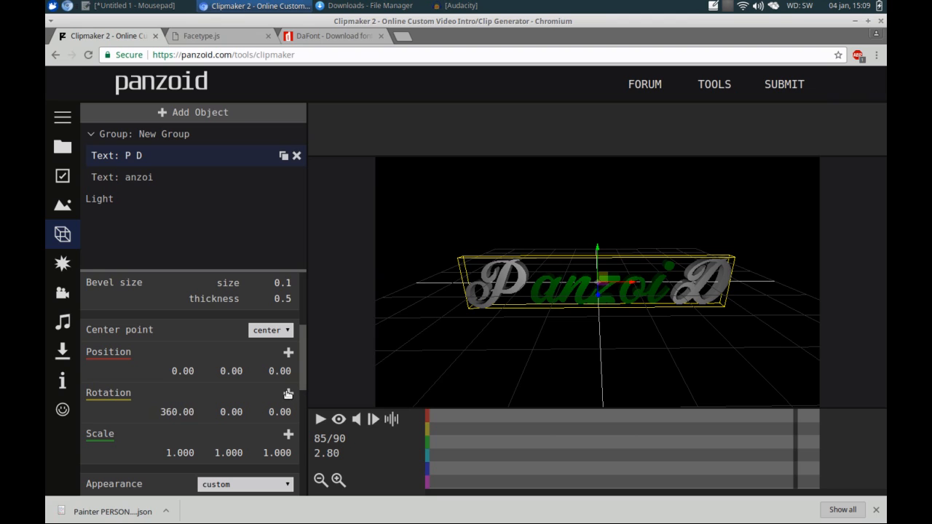
Set the easing of the "P D" rotation keyframe at frame 85 to back out and play back the animation
left_click(265, 393)
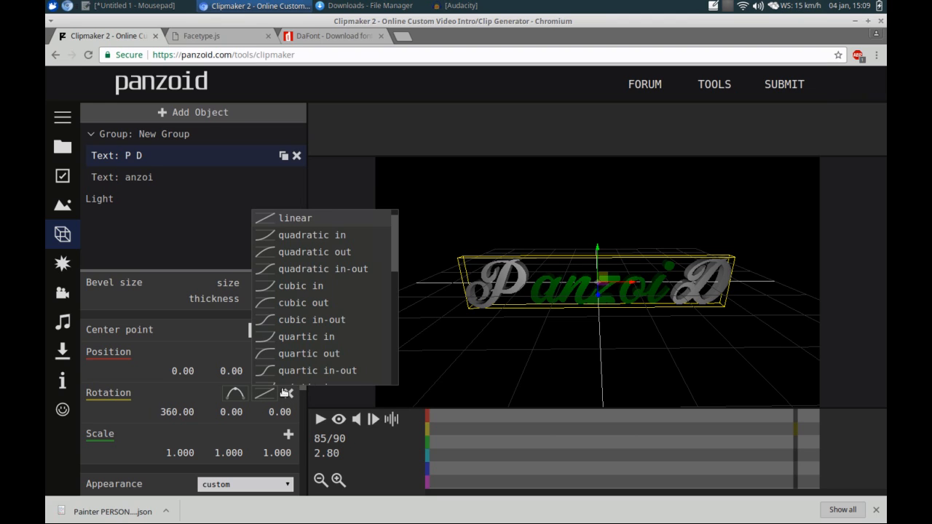
scroll(393, 269, "down", 5)
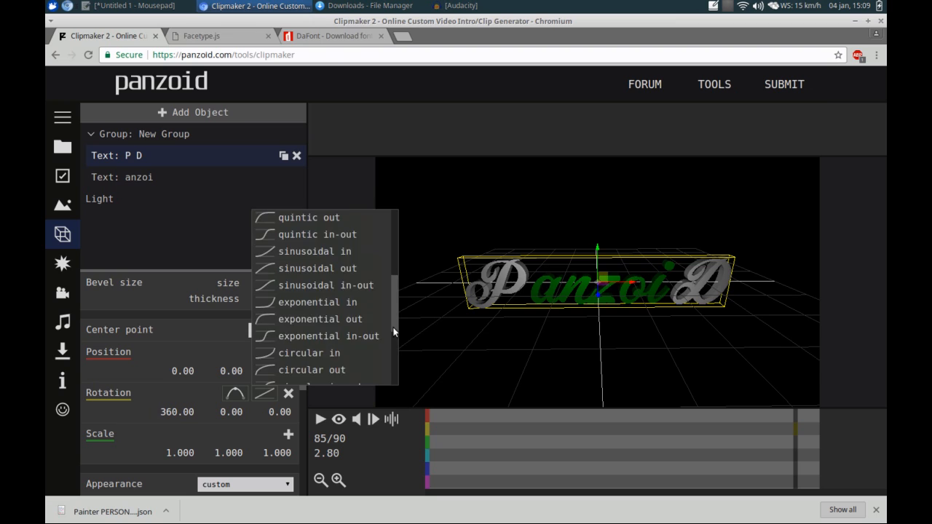
scroll(392, 356, "down", 2)
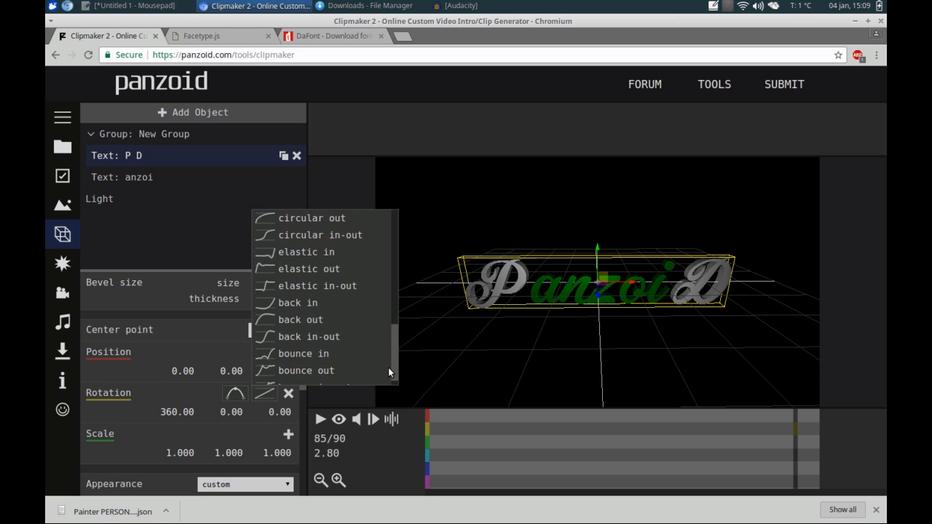
left_click(348, 341)
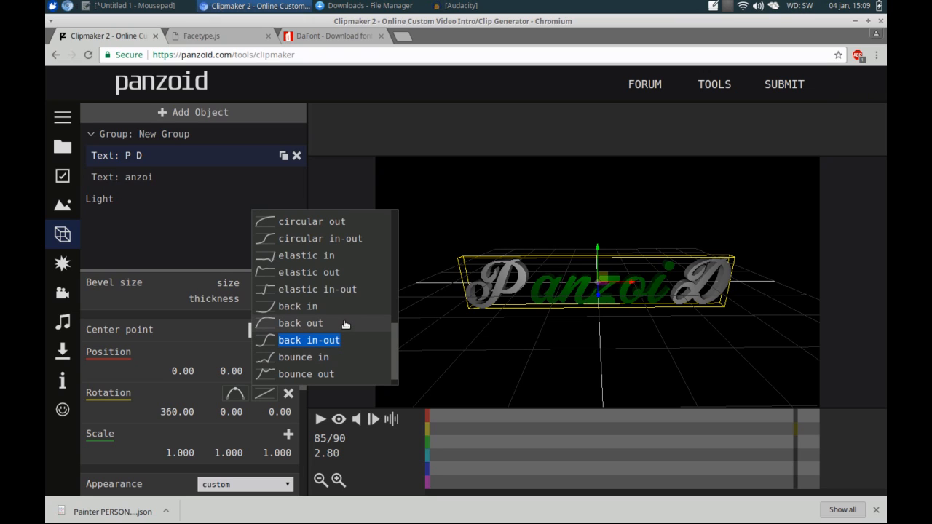
left_click(332, 325)
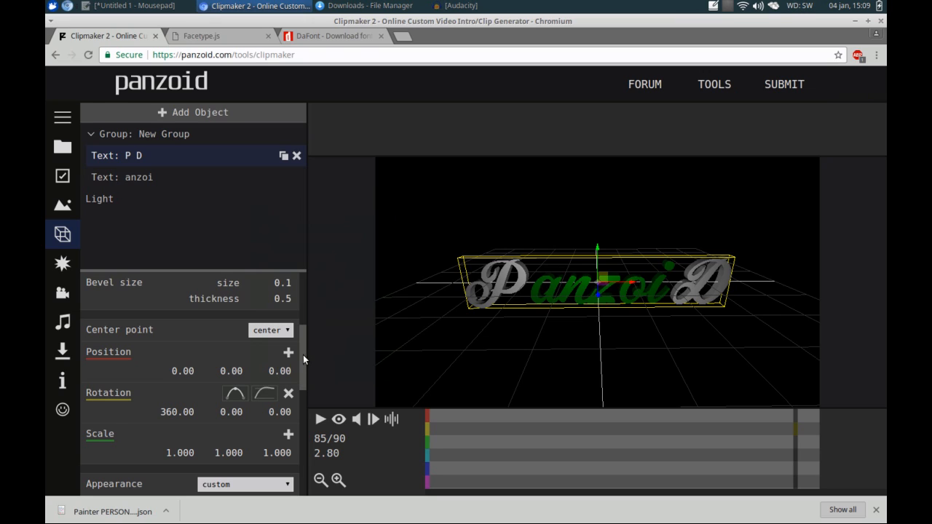
left_click(320, 420)
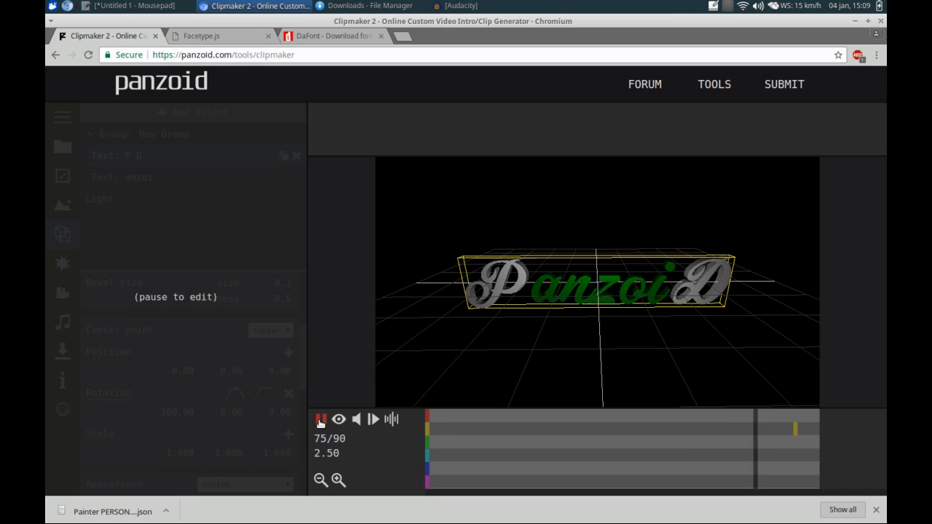
left_click(320, 420)
Set the "P D" text's X rotation to 0 at frame 1 and play back both text animations
left_click(632, 448)
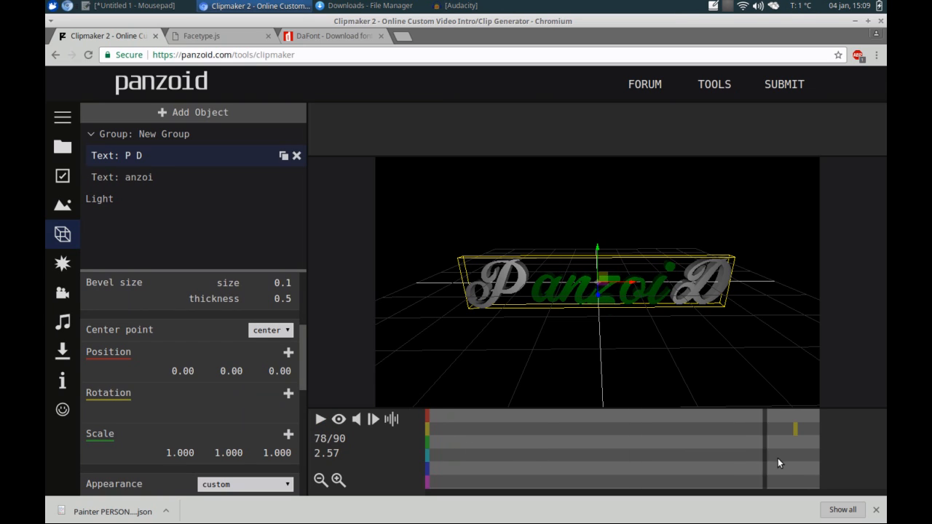
left_click(795, 458)
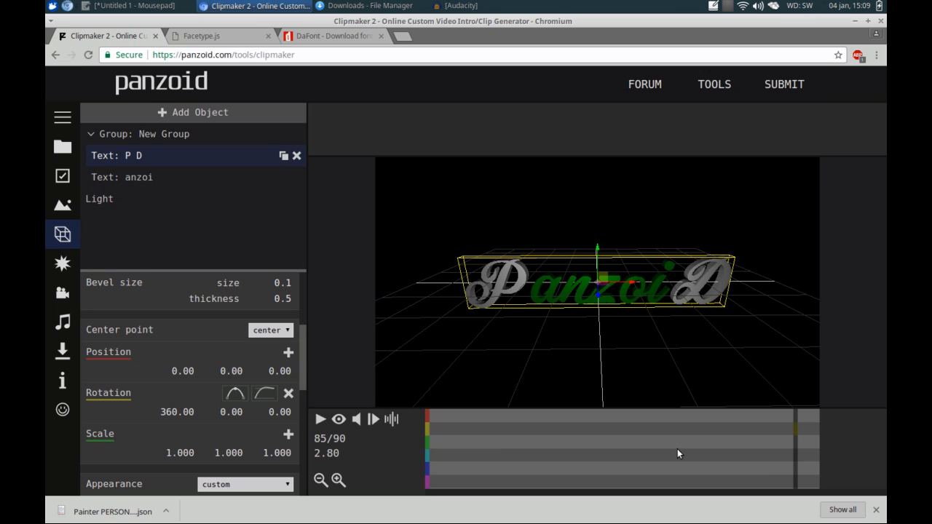
left_click_drag(675, 451, 419, 432)
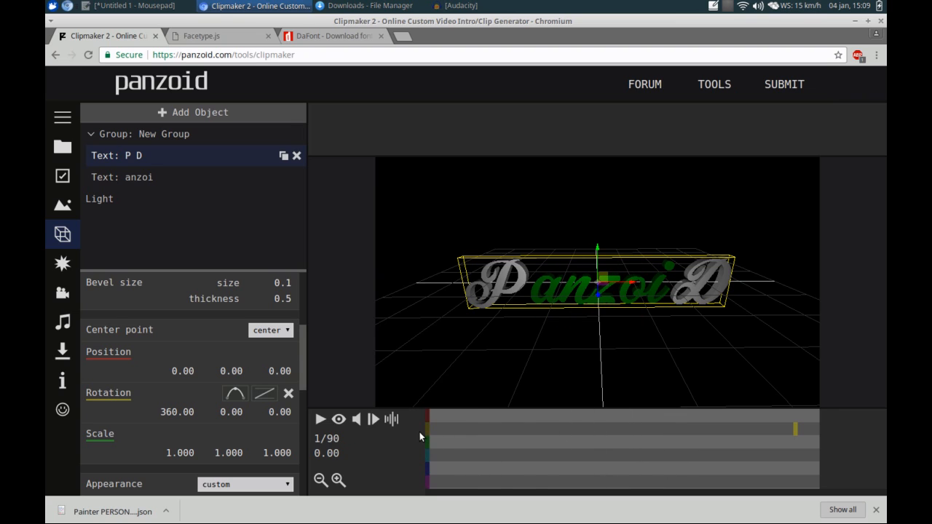
left_click(165, 410)
type("0")
left_click_drag(497, 454, 793, 462)
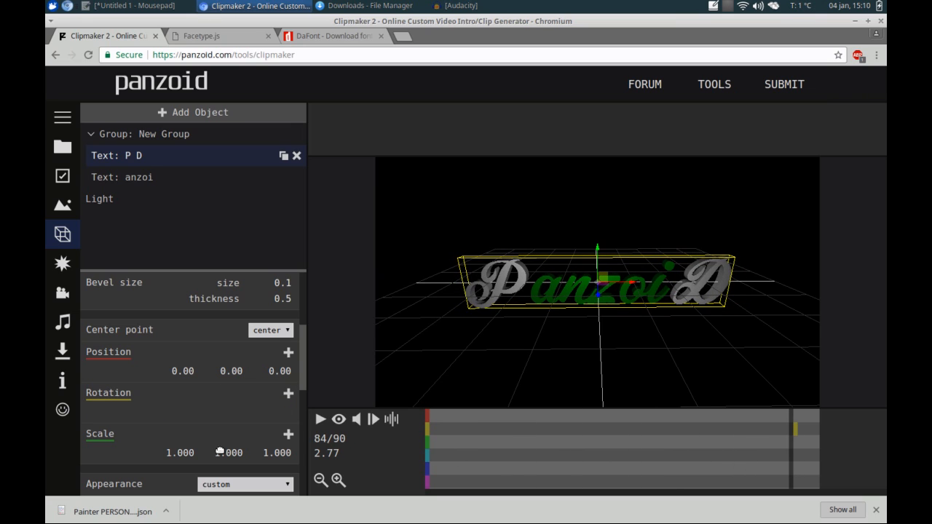
left_click(318, 420)
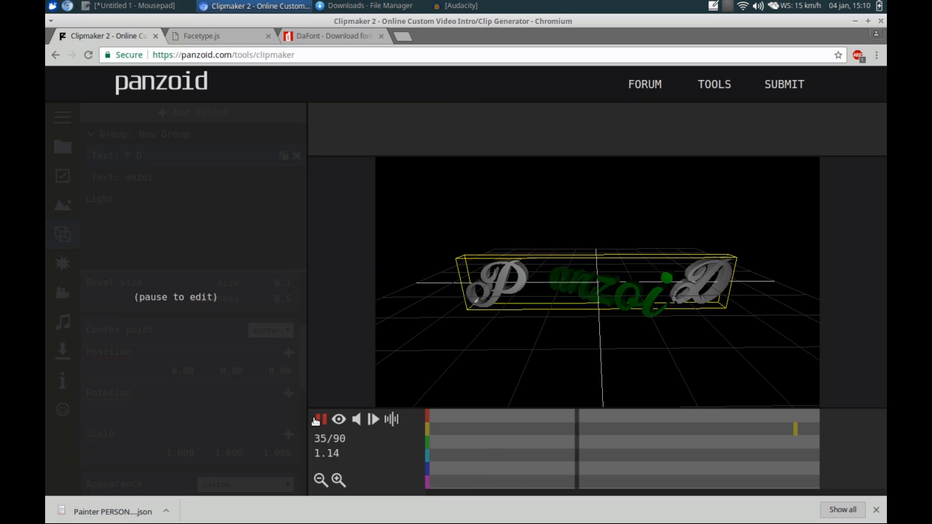
left_click(318, 420)
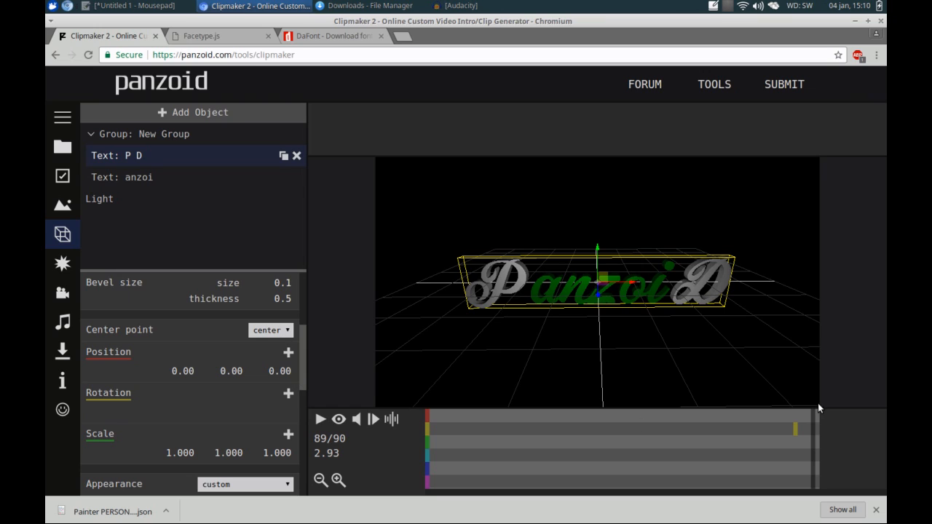
left_click(795, 430)
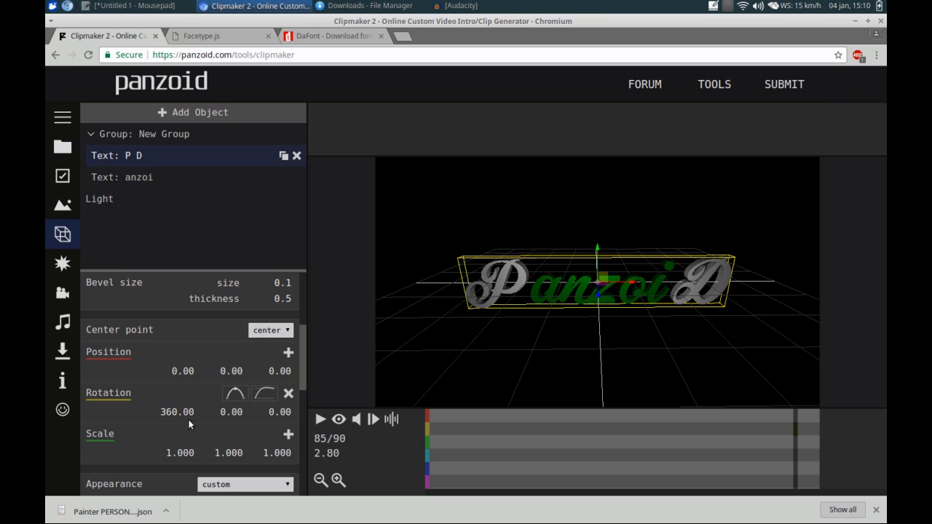
left_click(271, 399)
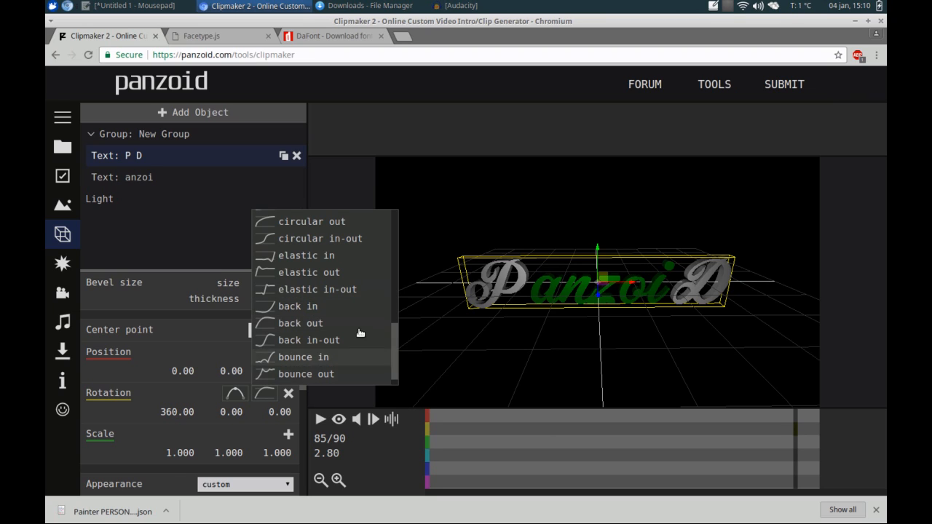
left_click_drag(397, 347, 400, 315)
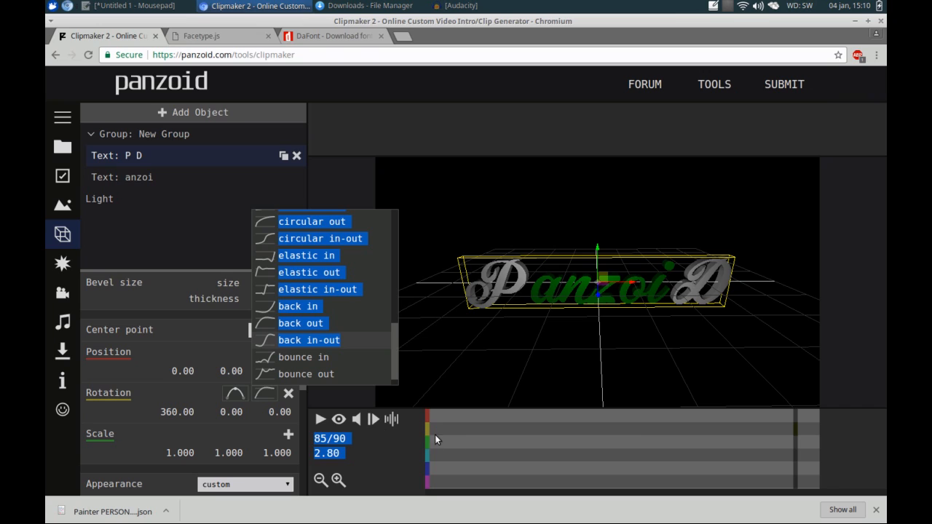
left_click(396, 457)
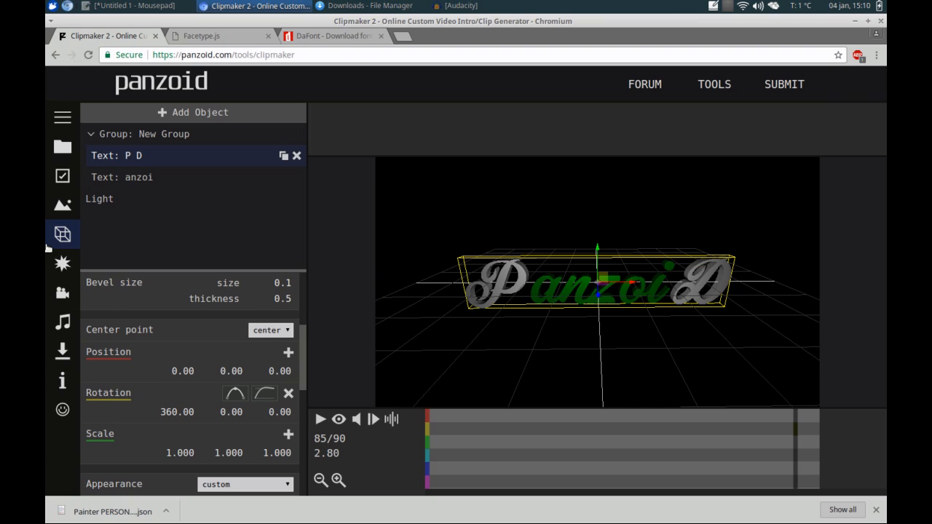
Add a Particles object to the scene and select it for editing
mouse_move(121, 197)
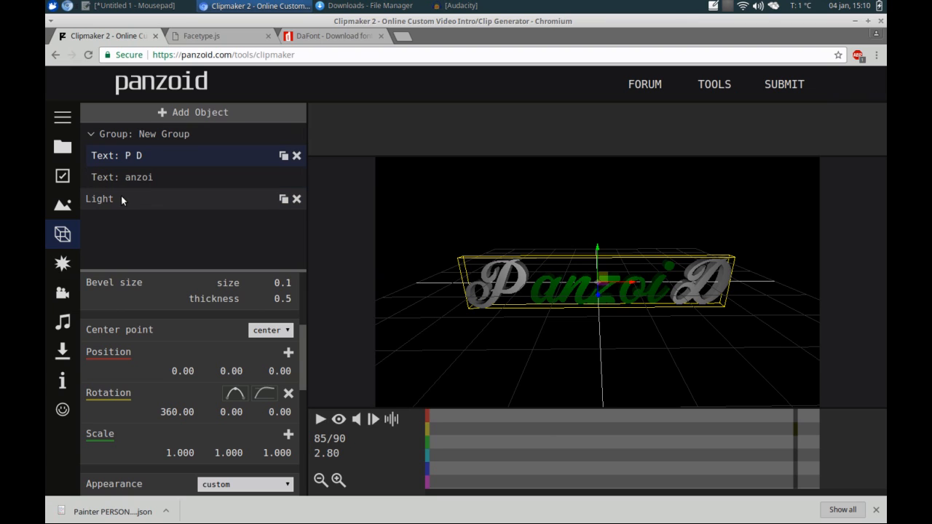
left_click(189, 116)
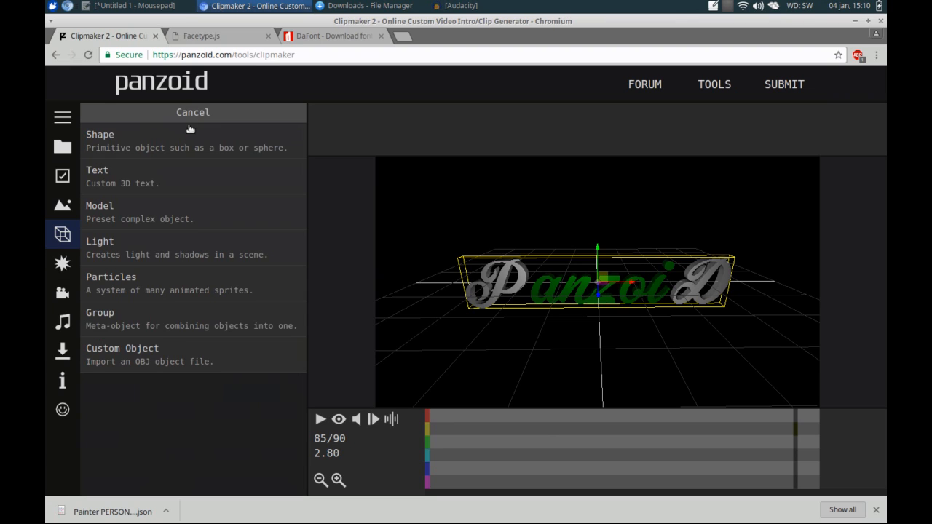
left_click(151, 281)
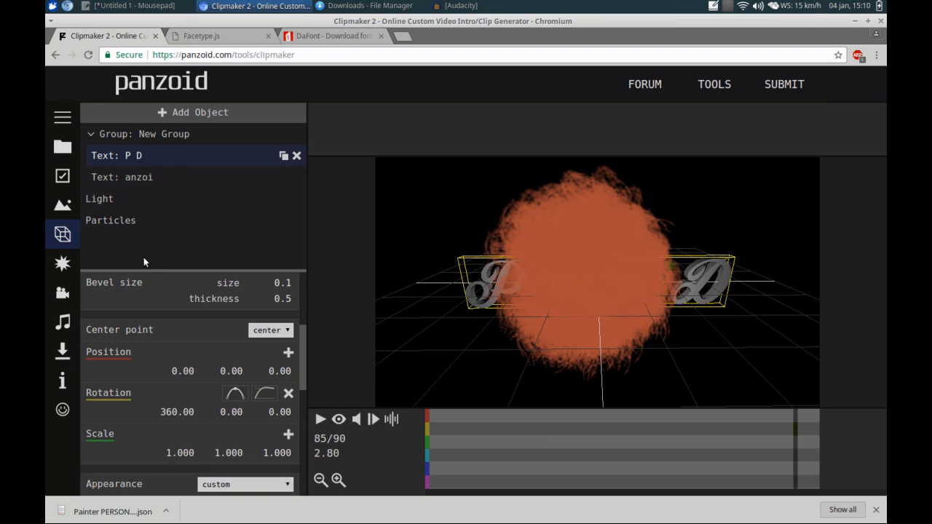
left_click(141, 221)
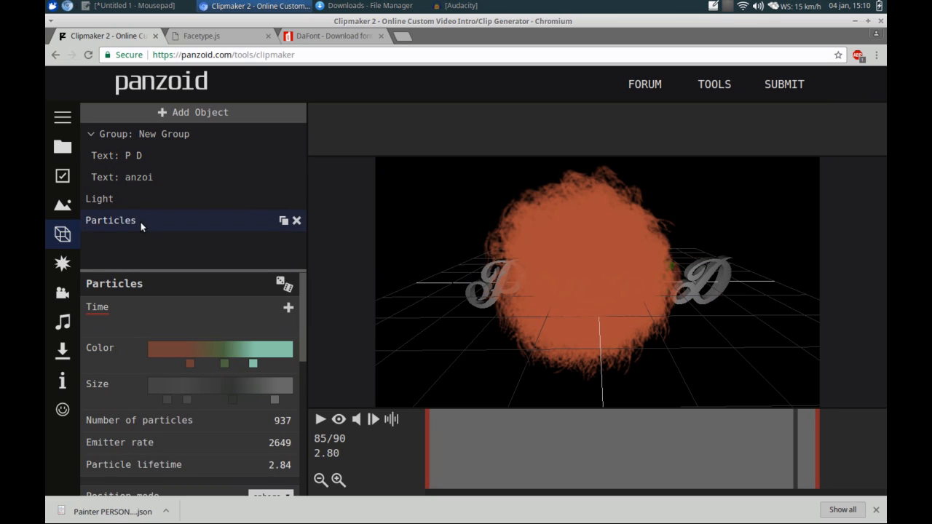
Randomize the particle settings and play back the animation to preview the effect
left_click(283, 283)
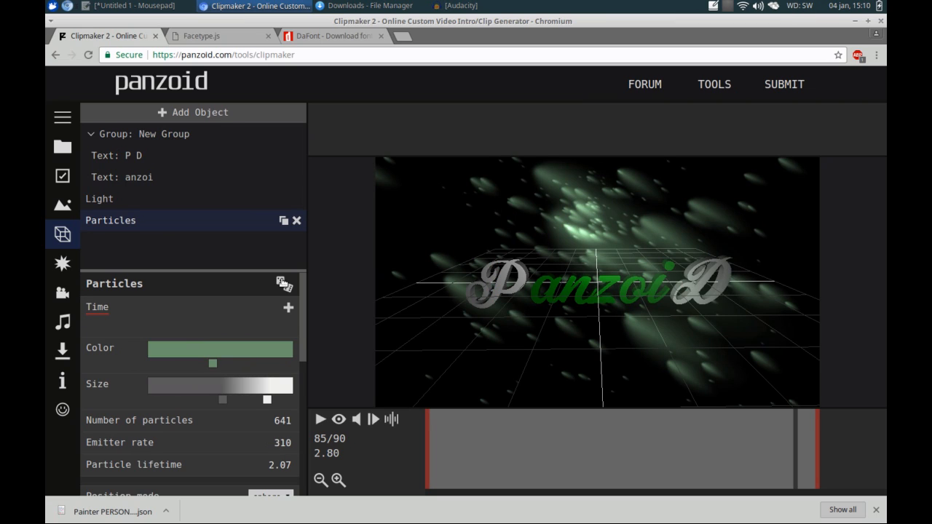
left_click(321, 420)
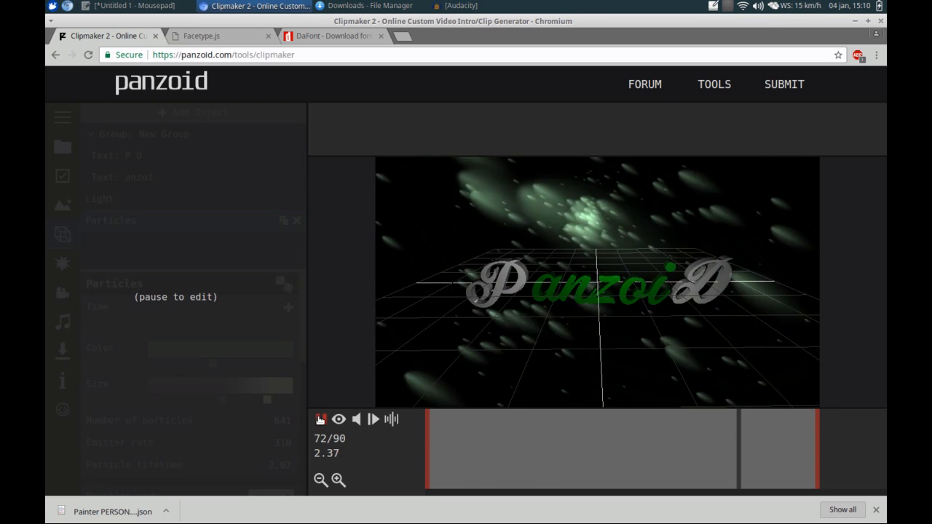
left_click(320, 420)
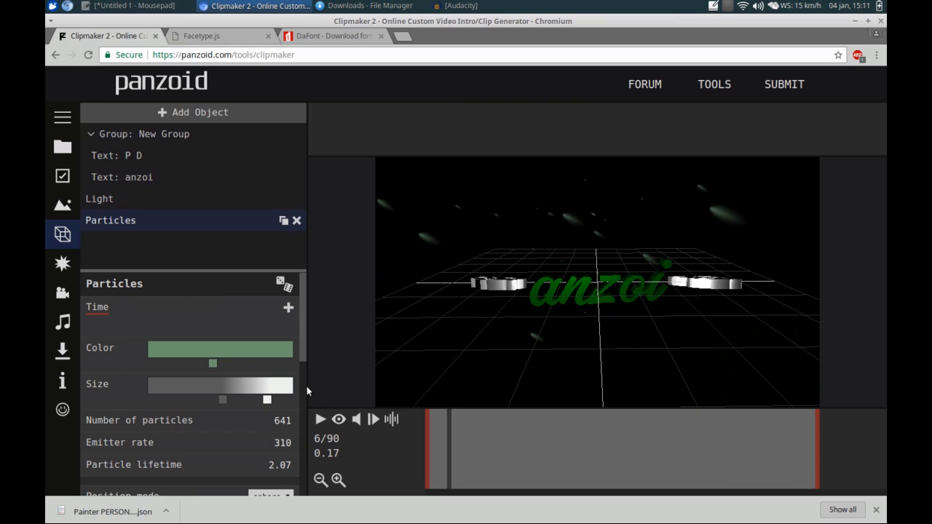
Set the particles' X position to 180 and play back the animation
left_click_drag(306, 358, 305, 417)
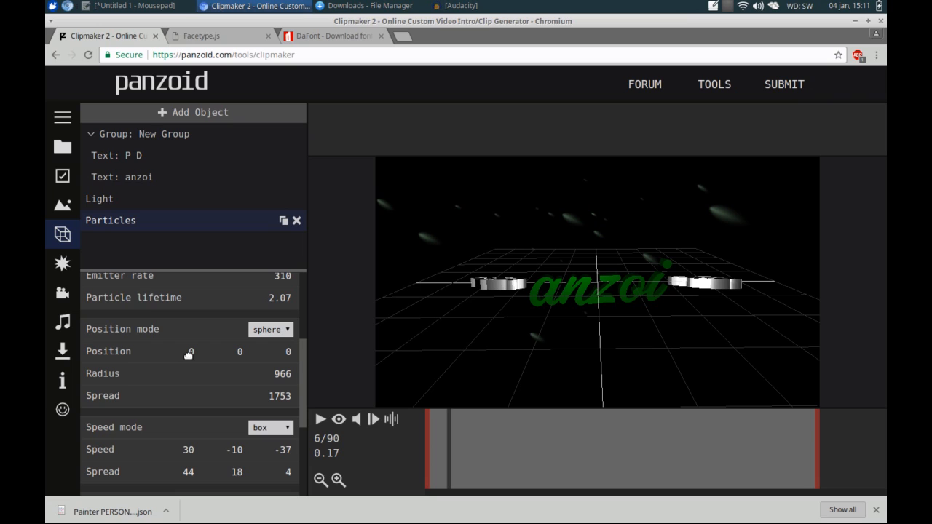
scroll(299, 446, "down", 2)
scroll(299, 443, "down", 5)
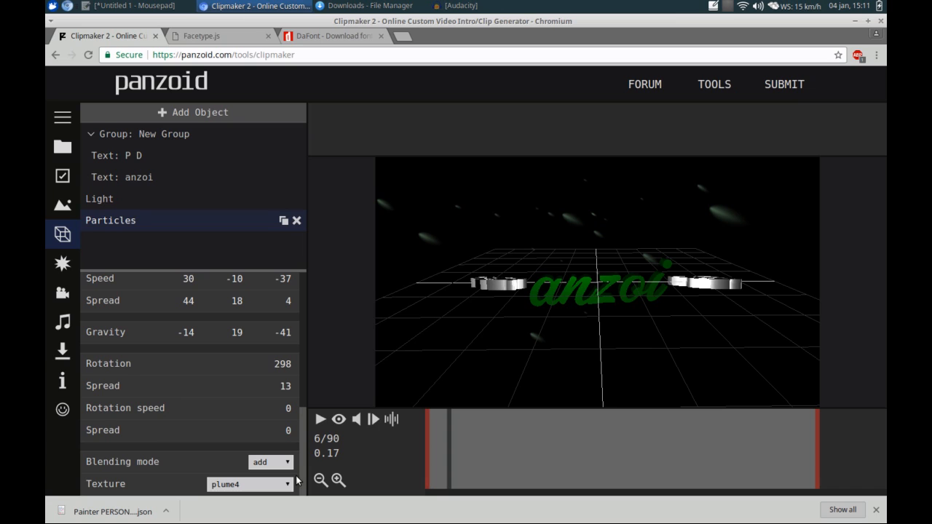
scroll(301, 439, "up", 3)
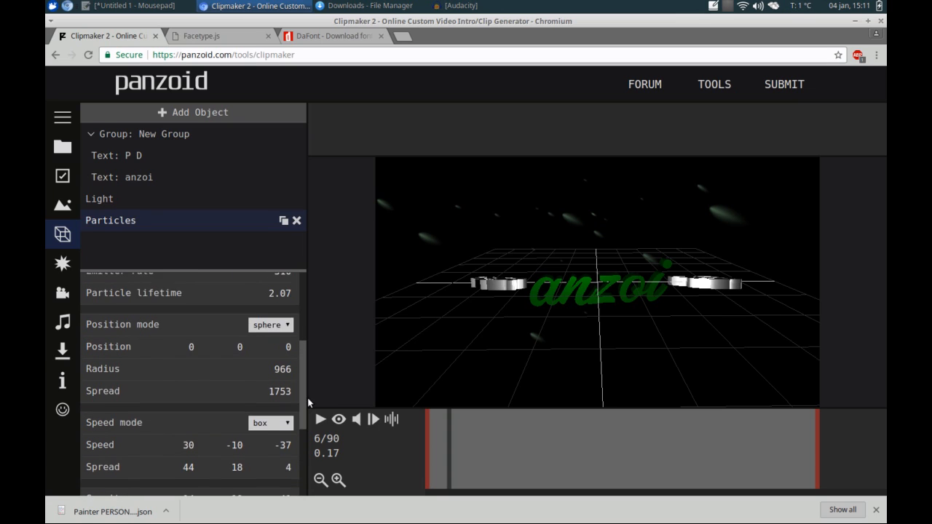
left_click(191, 376)
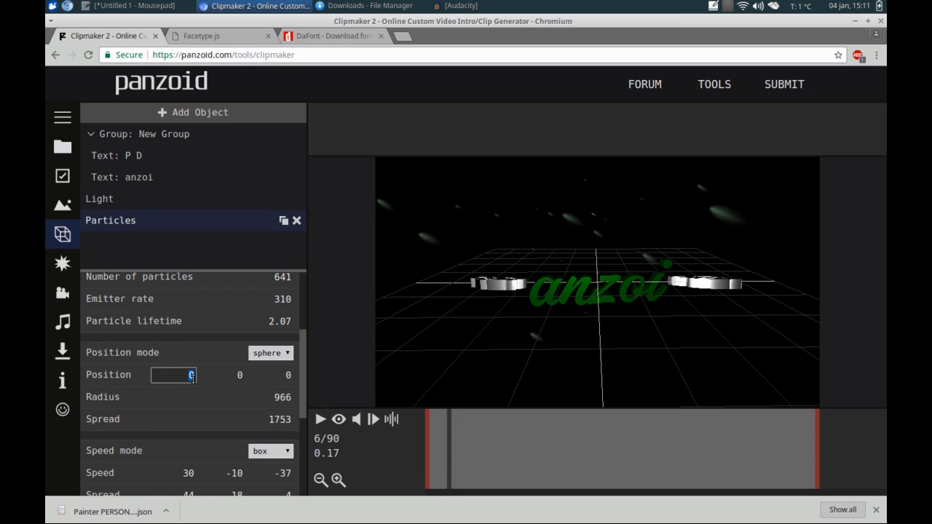
type("180")
key("Return")
left_click(320, 420)
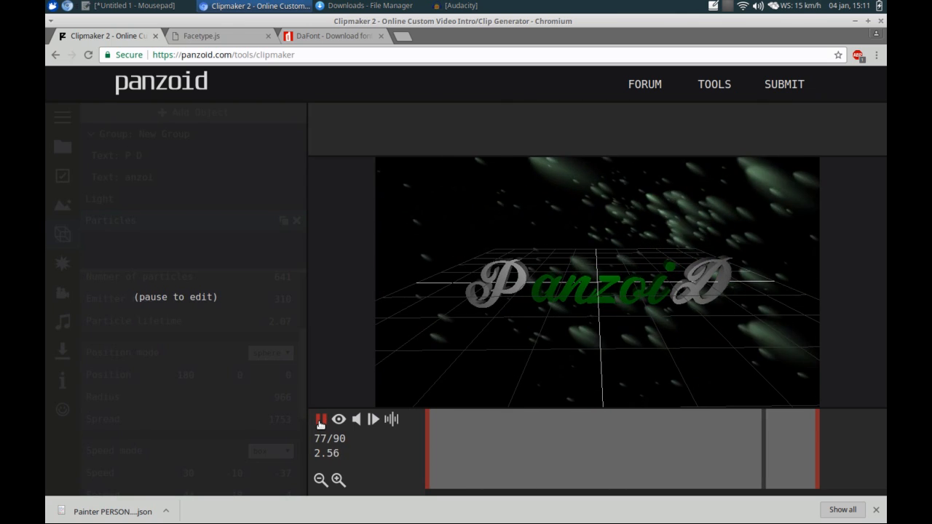
left_click(321, 420)
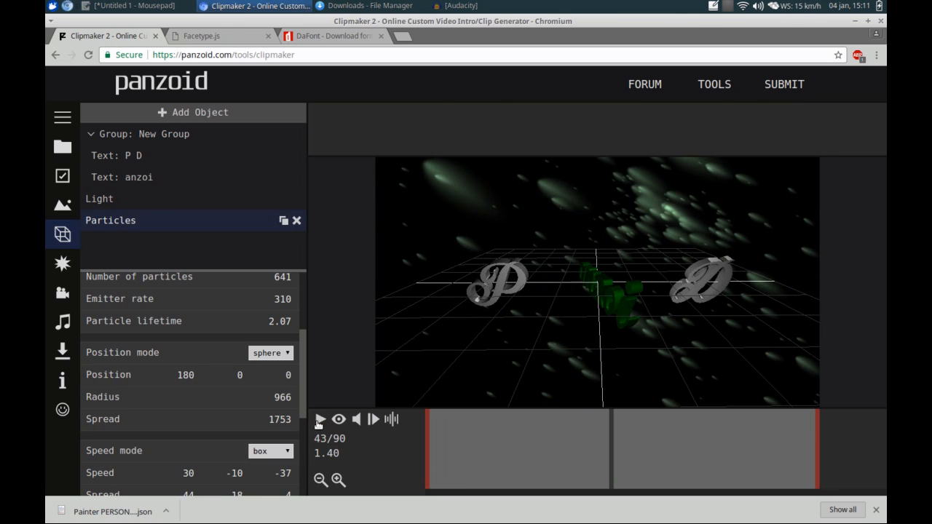
Set the particles' X position back to 0 and play back the animation
left_click(184, 377)
type("0")
key("Return")
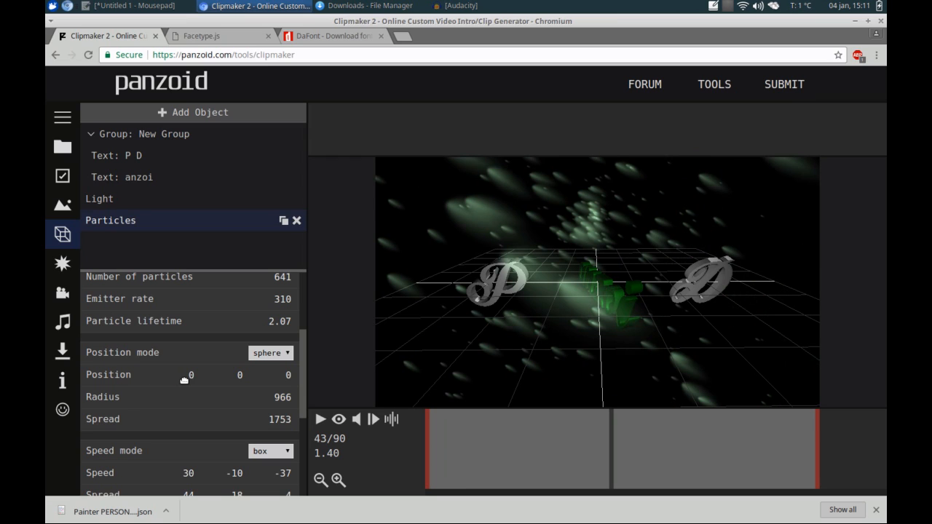
left_click(320, 420)
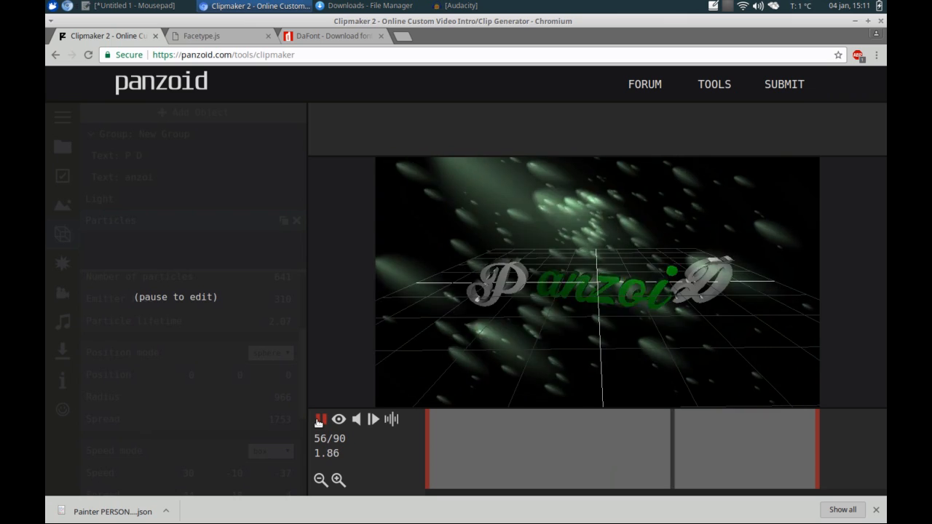
left_click(319, 420)
Try the box position mode for the particles and preview the animation
left_click_drag(305, 362, 304, 430)
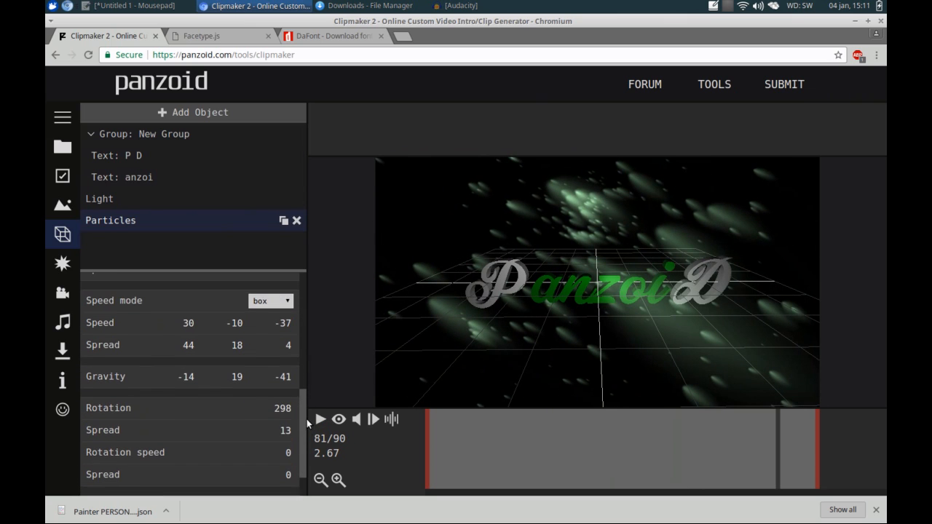
scroll(165, 425, "down", 1)
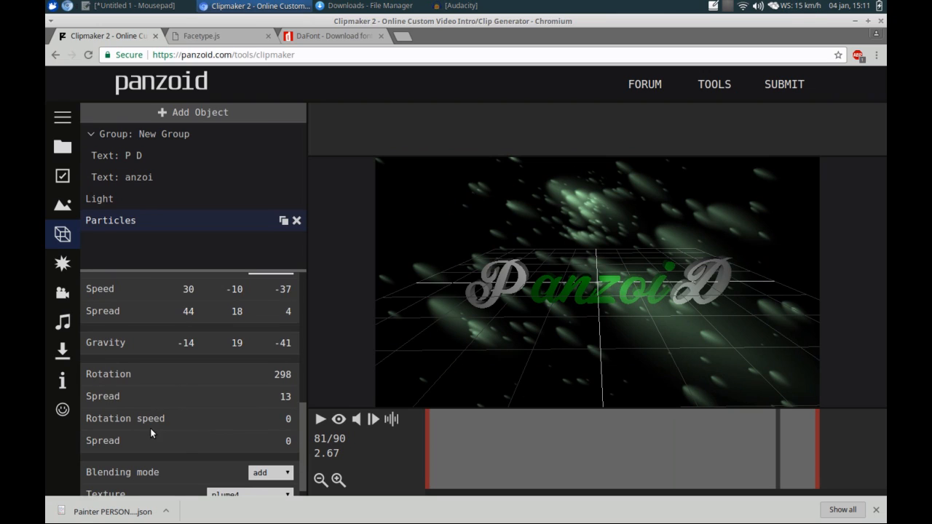
left_click_drag(302, 453, 305, 477)
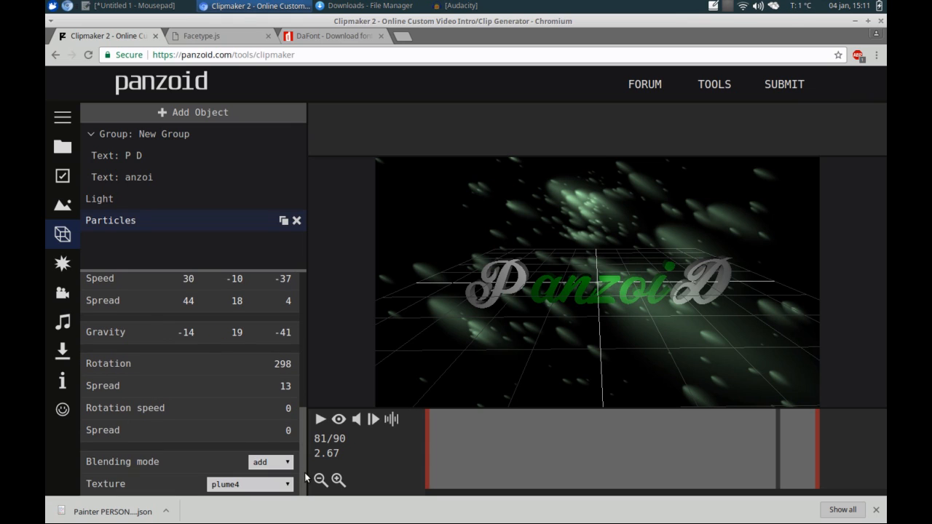
left_click_drag(300, 436, 288, 383)
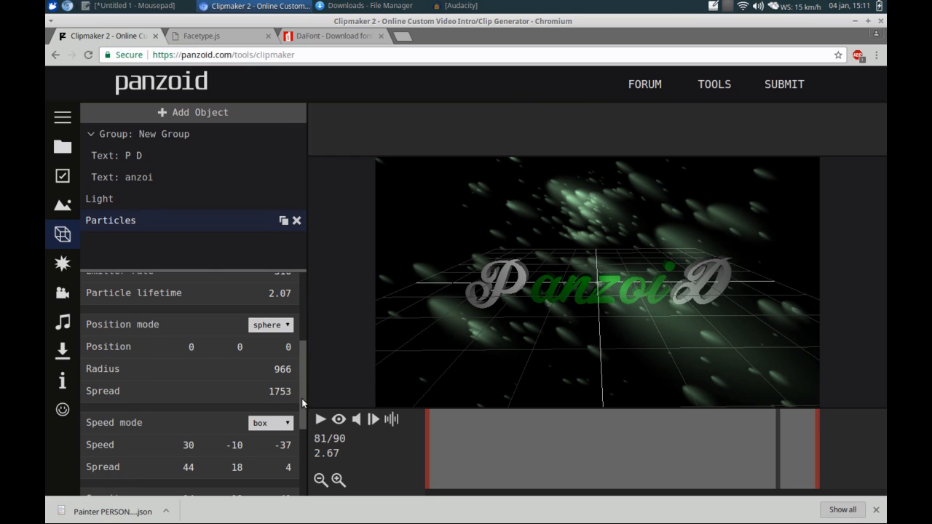
scroll(292, 393, "down", 1)
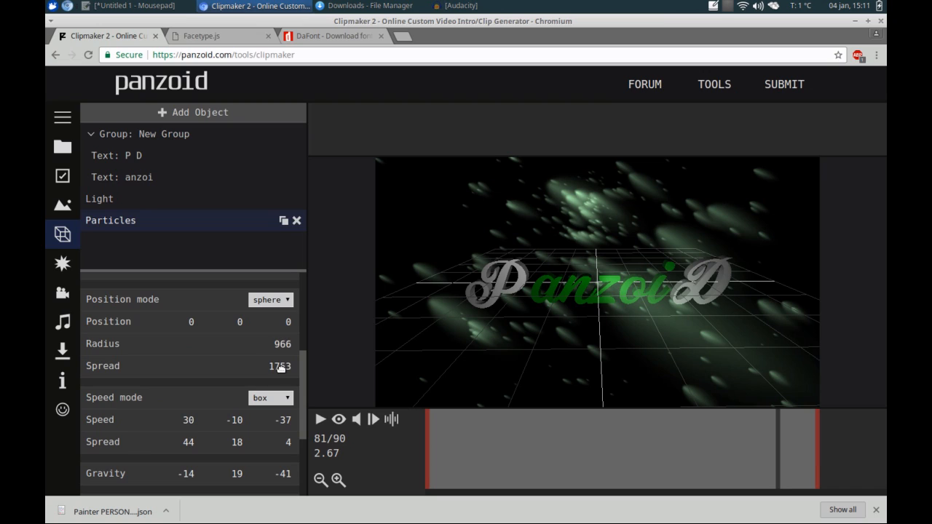
left_click(287, 301)
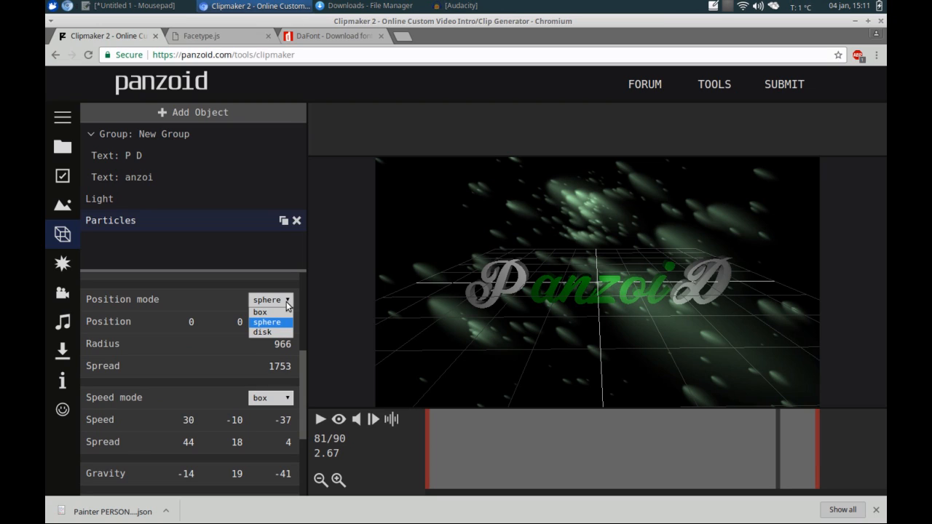
left_click(277, 312)
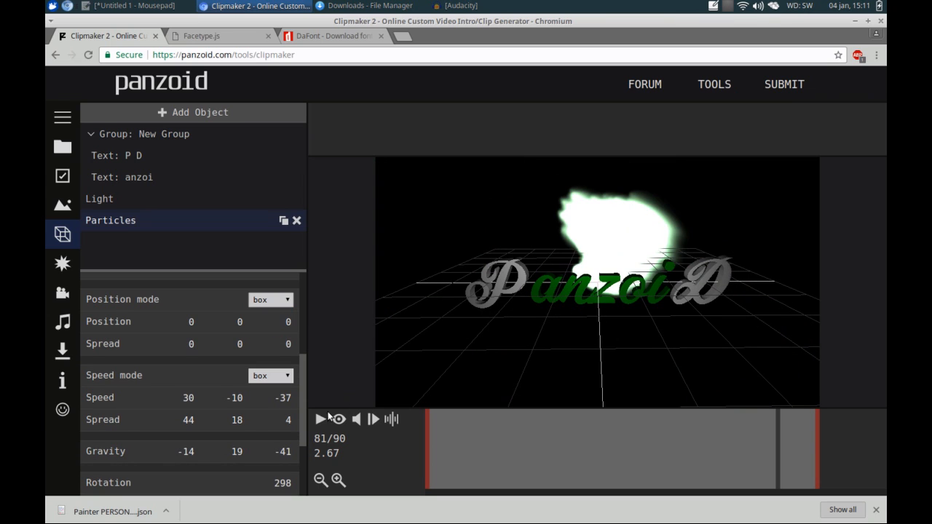
left_click(320, 421)
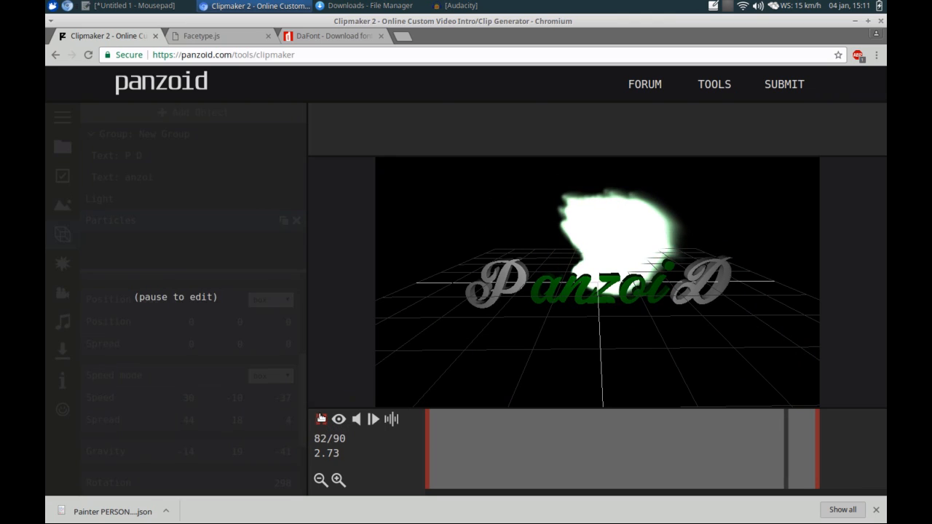
left_click(320, 419)
Switch the particles' position mode back to sphere and preview the animation
left_click(278, 300)
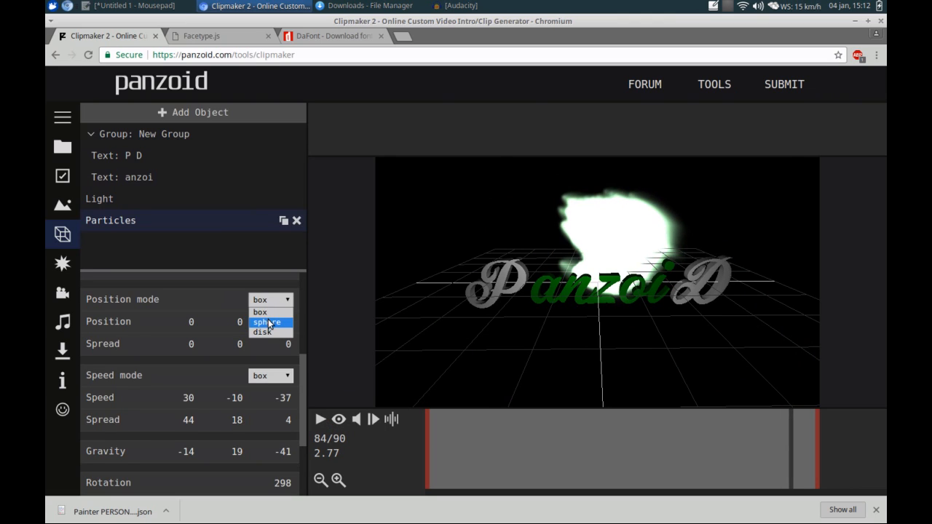
left_click(268, 321)
left_click(321, 419)
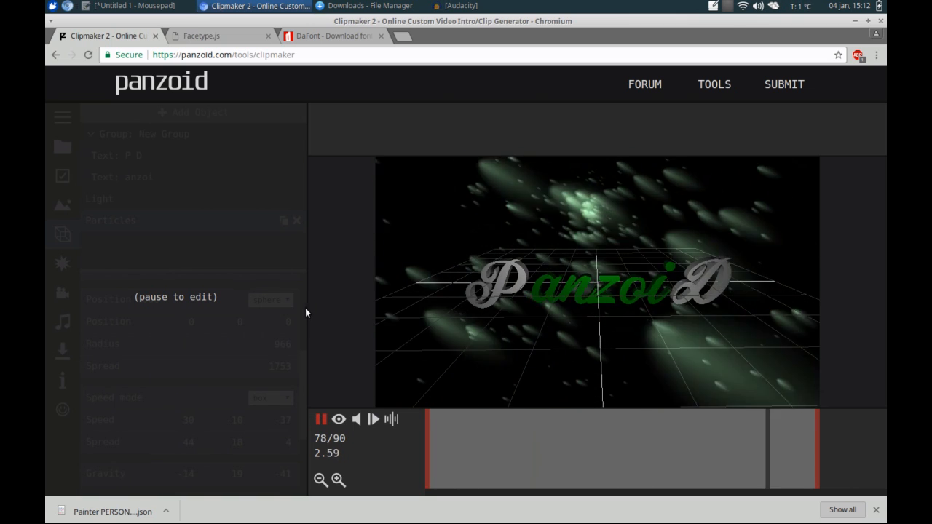
left_click(321, 419)
Change the particles' position mode to disk and play back the animation
left_click(287, 300)
left_click(269, 338)
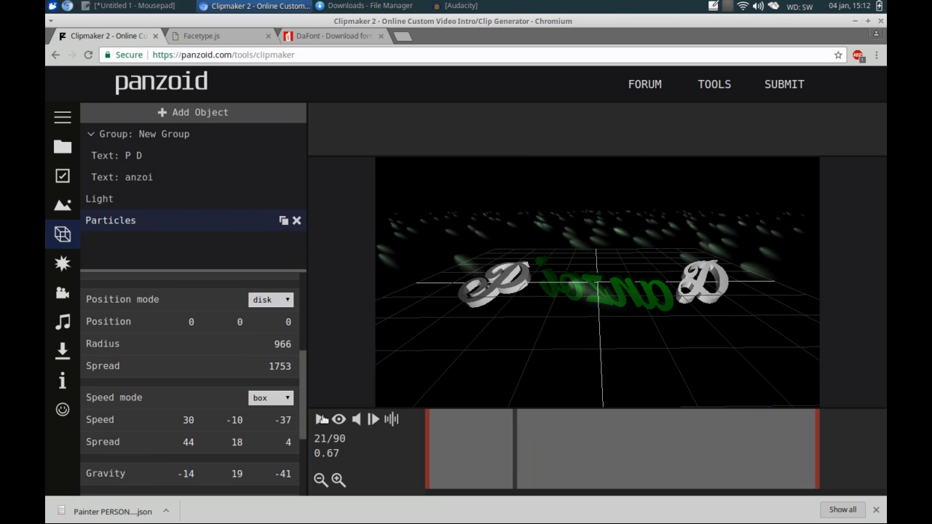
left_click(321, 419)
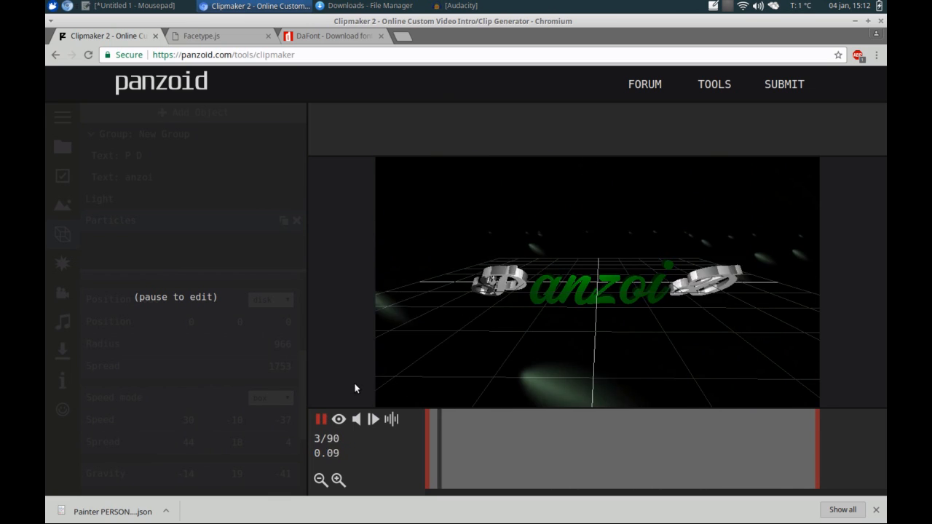
left_click(322, 421)
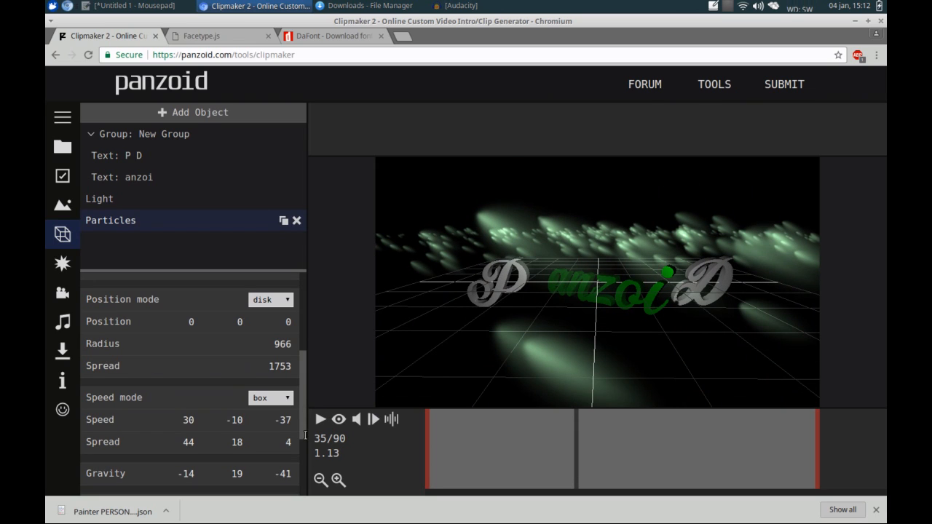
Randomize the particle settings repeatedly until round multicoloured particles surround the text, and play back the animation
scroll(301, 434, "up", 5)
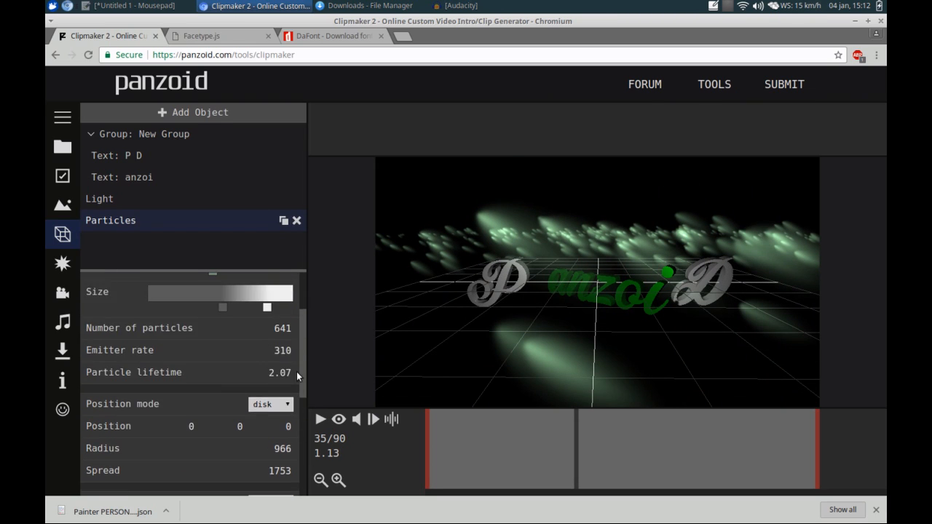
left_click(289, 288)
left_click(288, 288)
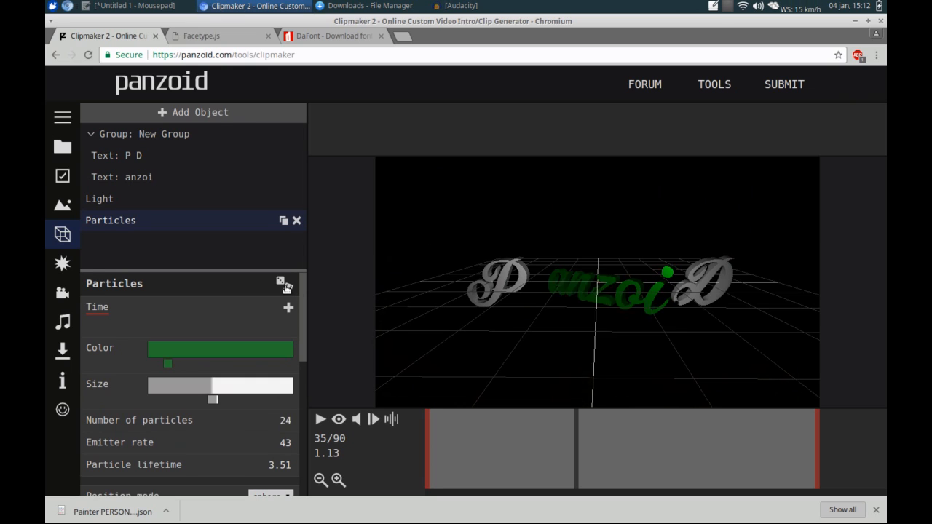
left_click(287, 289)
left_click(287, 288)
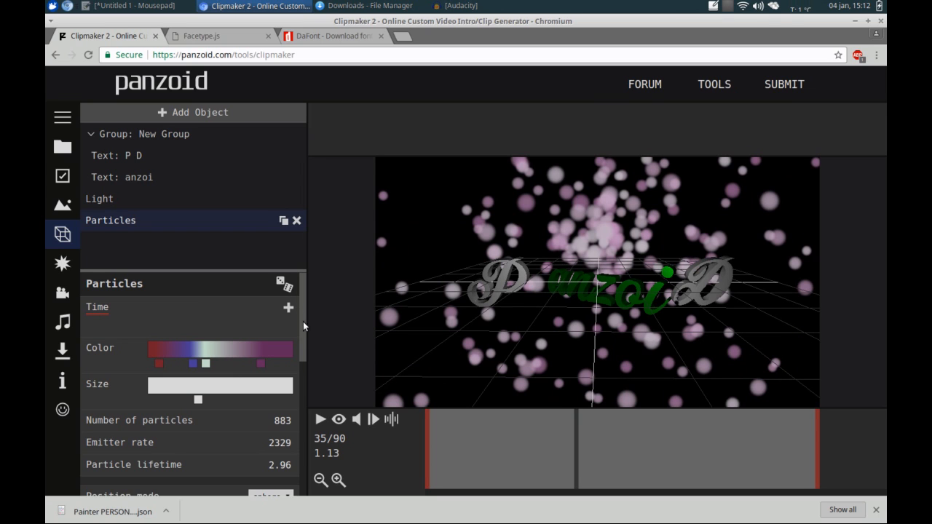
left_click(321, 420)
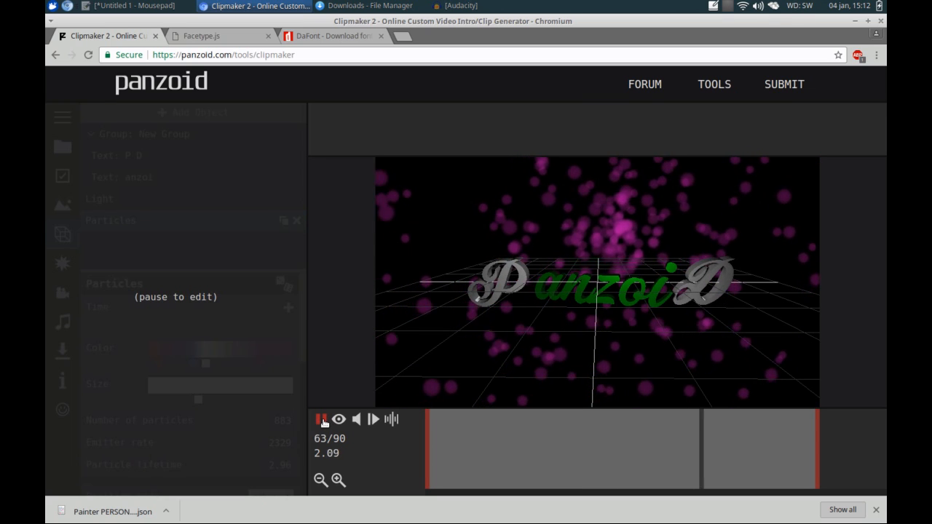
left_click(321, 420)
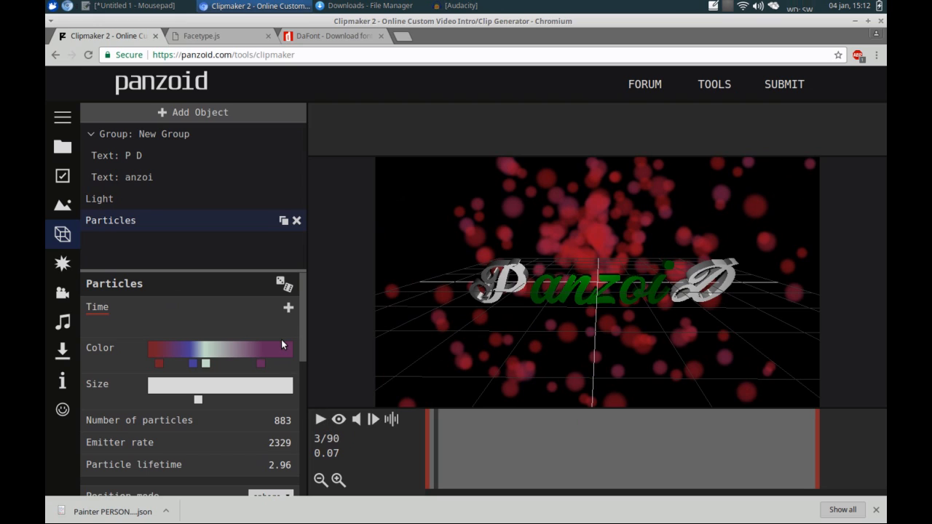
Open the camera animation settings and move the playhead to frame 84
left_click(63, 293)
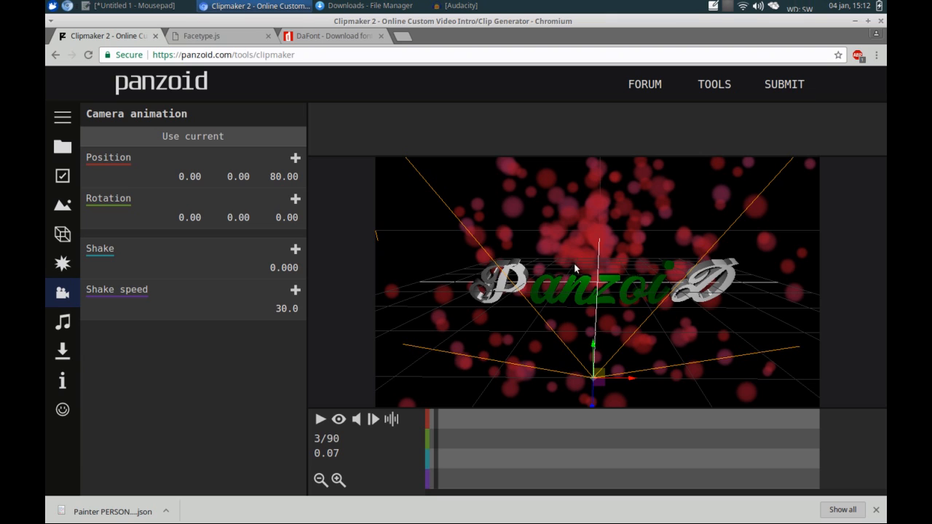
left_click(766, 440)
left_click_drag(778, 442, 823, 442)
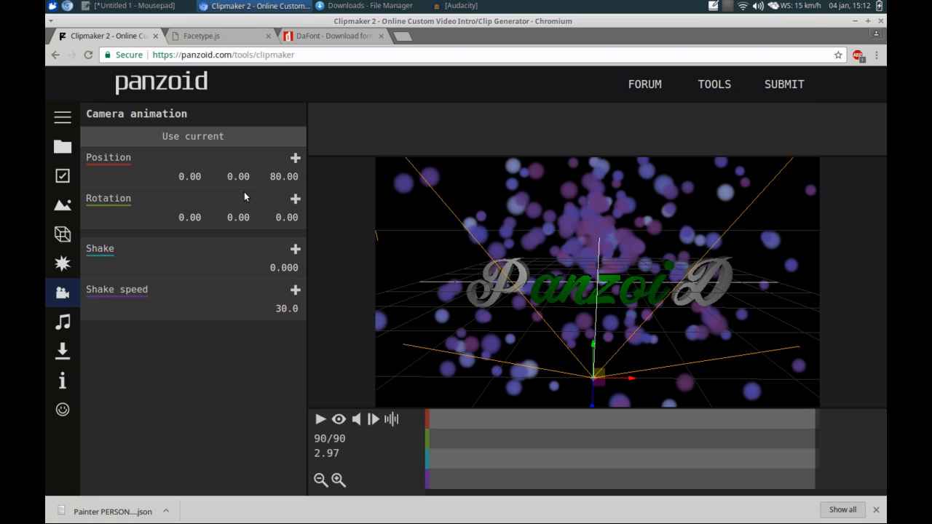
left_click_drag(665, 435, 790, 436)
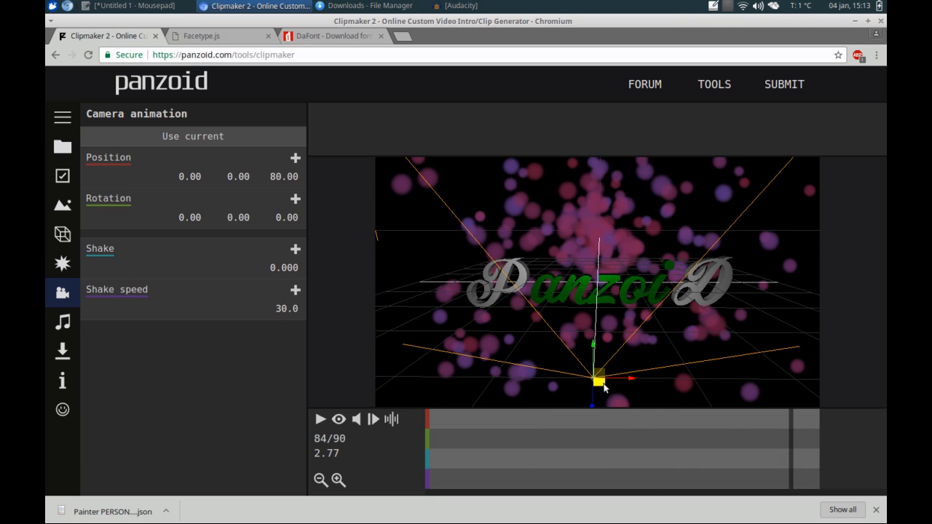
Try moving the camera to several spots around the text, ending in front of it at about X -1.30, Z 57.13
left_click_drag(599, 381, 495, 275)
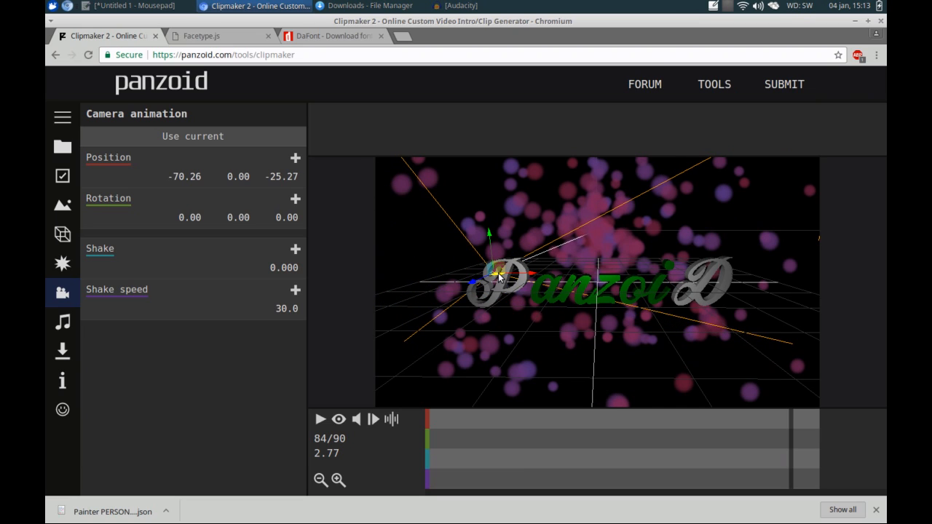
left_click_drag(500, 275, 619, 261)
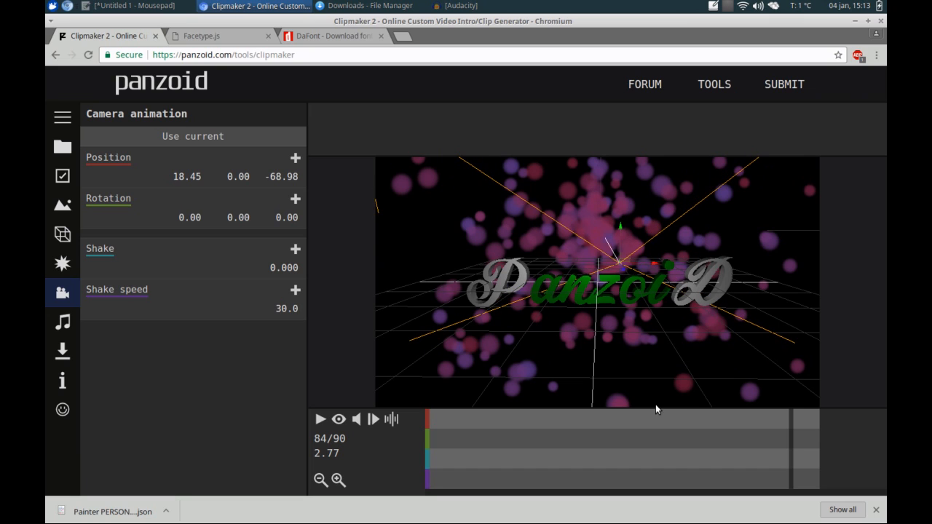
left_click_drag(688, 373, 698, 410)
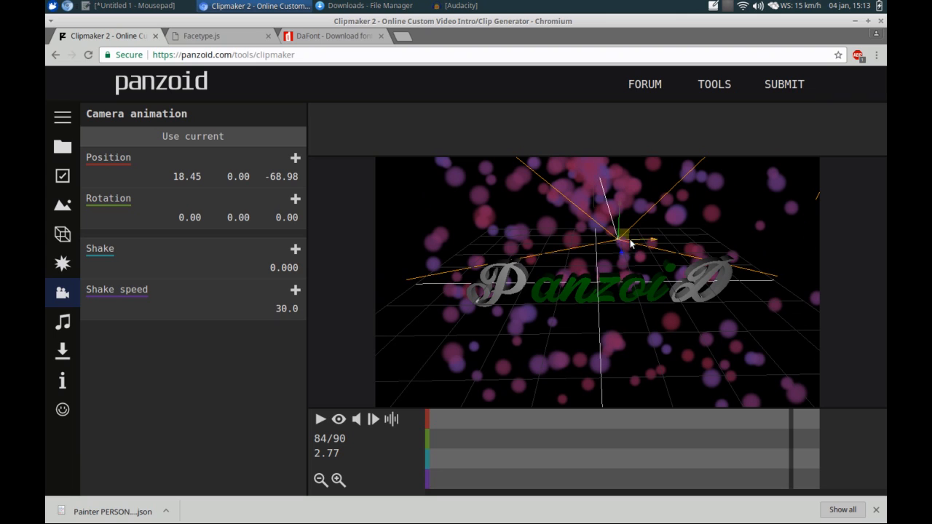
left_click_drag(620, 241, 613, 385)
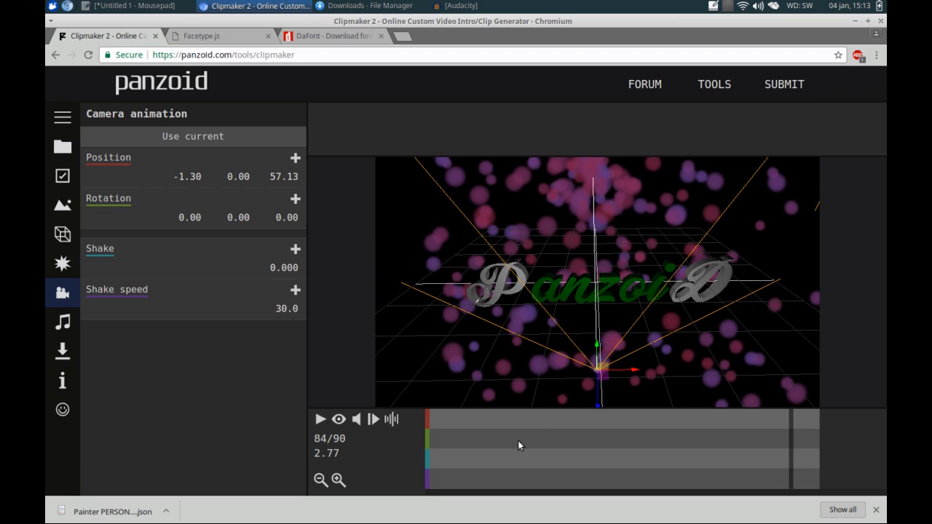
At frame 22, move the camera behind the text to about X -1.79, Z -51.99 and add a position keyframe
left_click(517, 440)
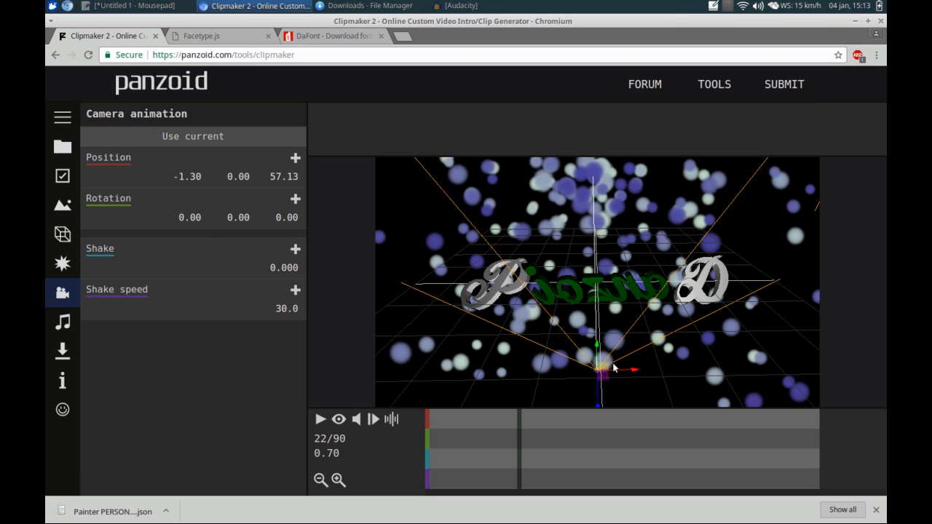
left_click_drag(606, 379, 595, 248)
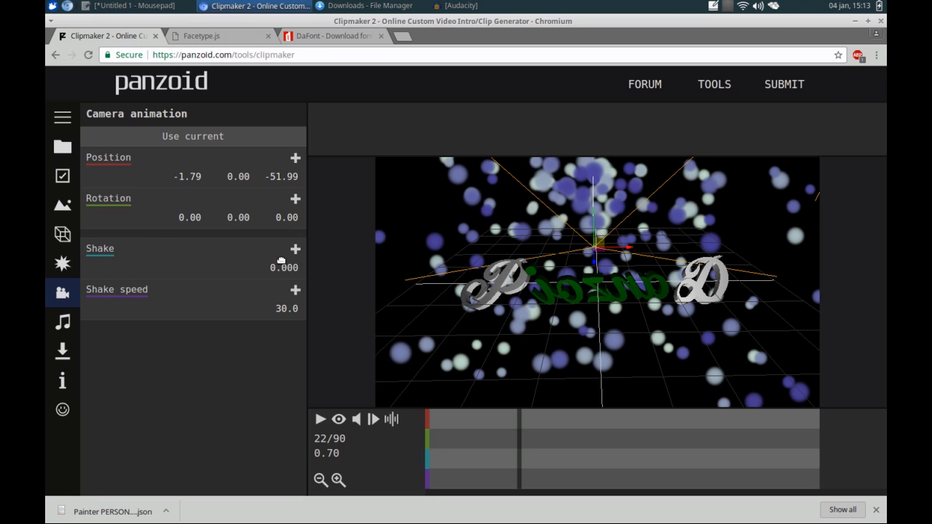
left_click(295, 158)
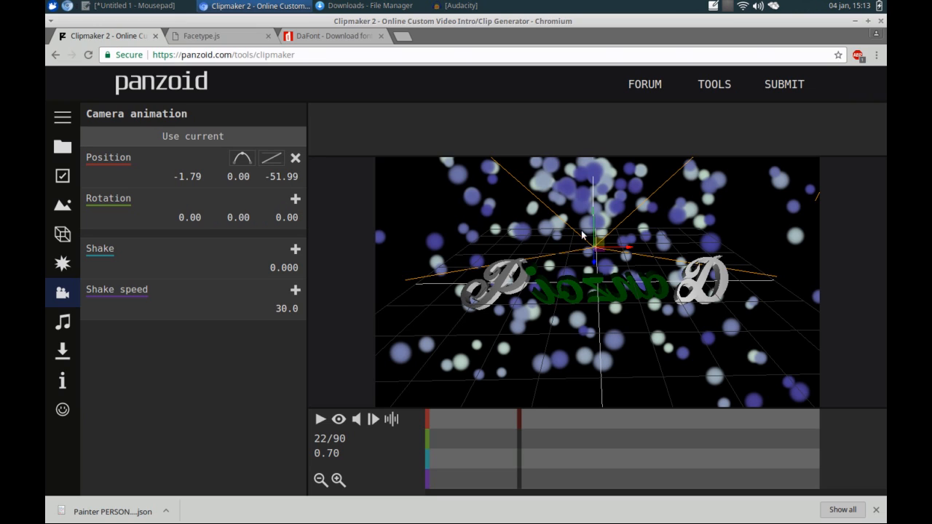
Set the camera's Y rotation to 180 at frame 22 and add a rotation keyframe
left_click(245, 217)
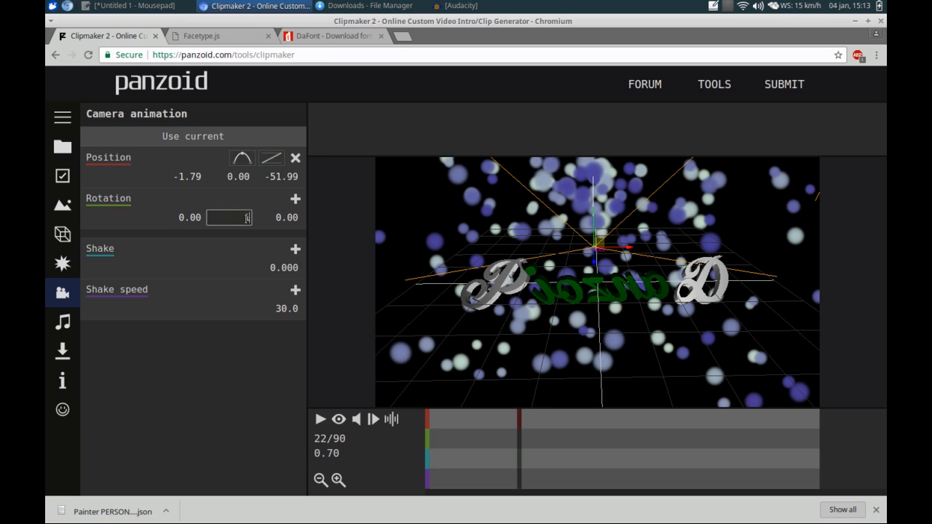
type("180")
key("Return")
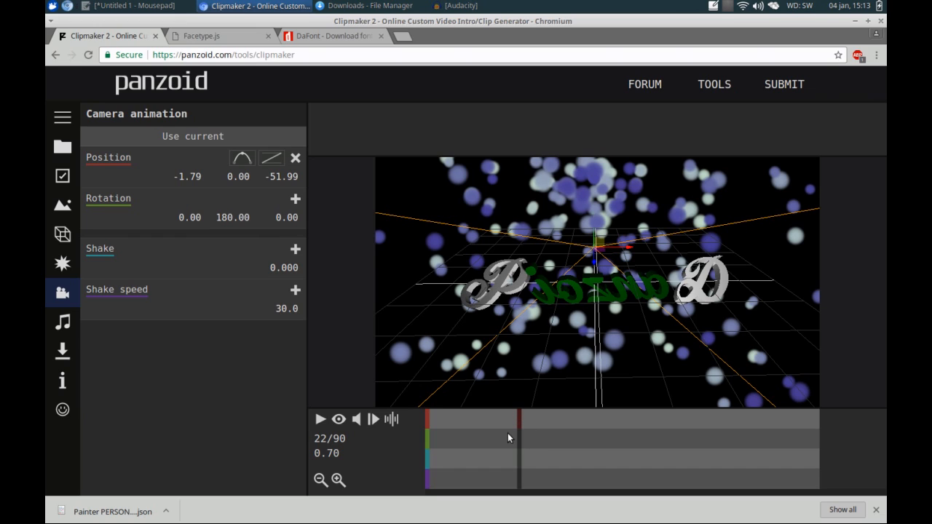
left_click(295, 198)
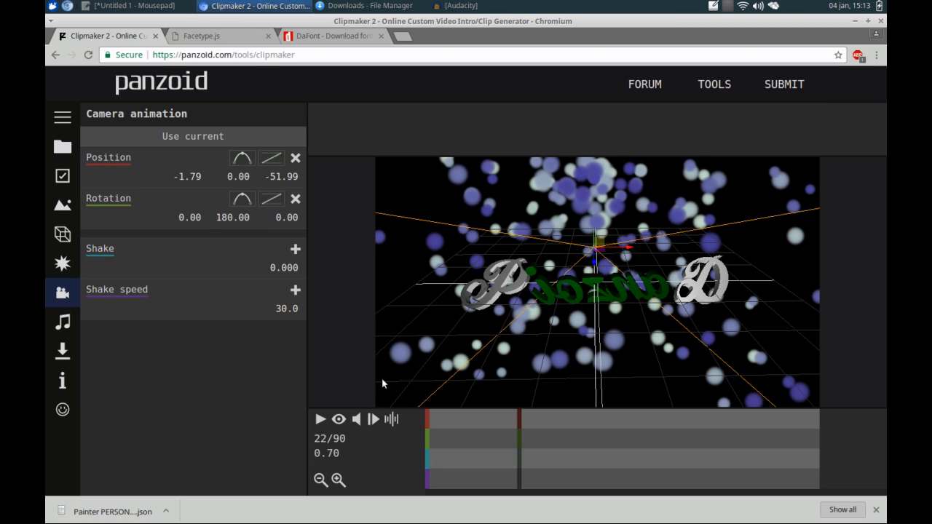
Play back the animation through the camera view and in the editor view to check the camera's movement
left_click(338, 419)
left_click(319, 419)
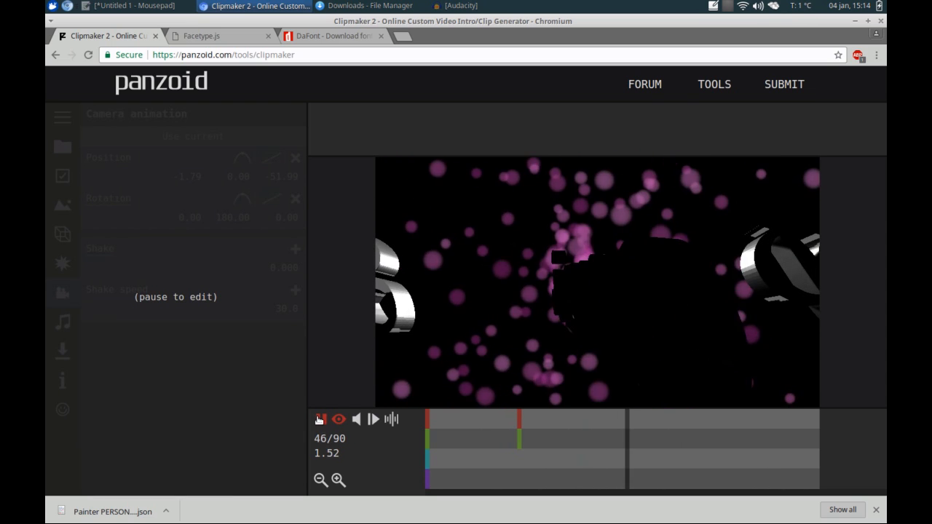
left_click(319, 419)
left_click_drag(635, 447, 457, 448)
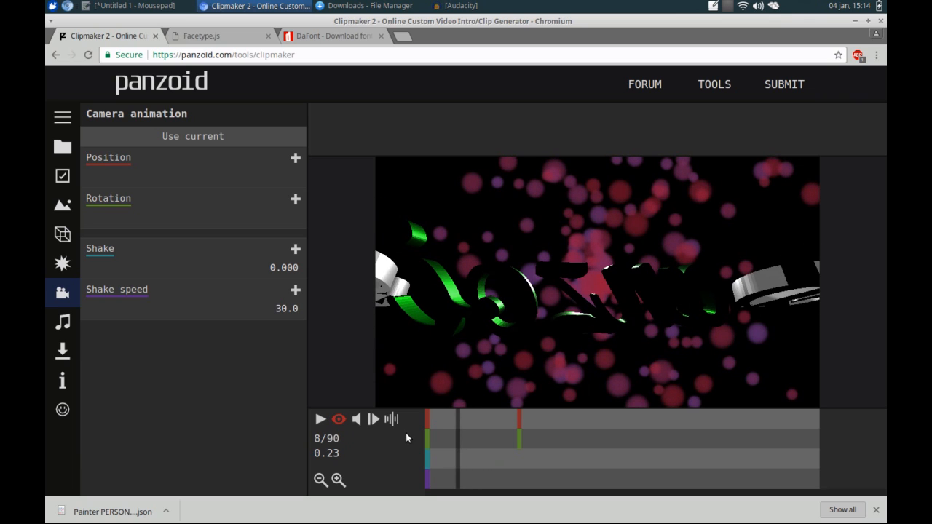
left_click(338, 420)
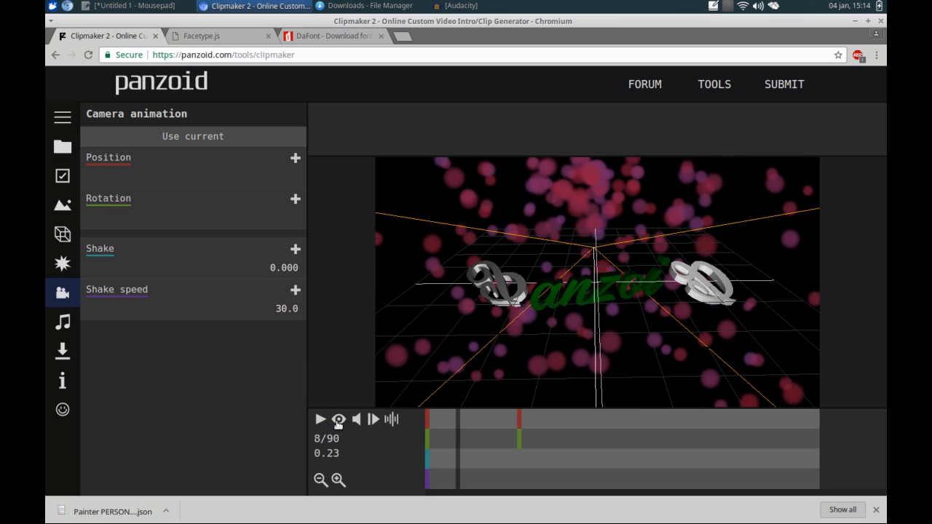
left_click(321, 421)
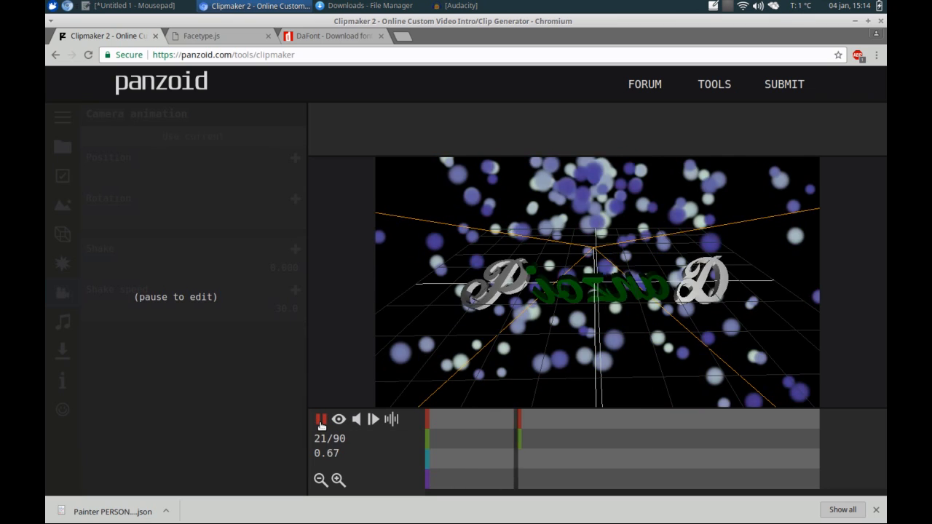
left_click(320, 421)
At frame 1, set the camera's Y rotation keyframe to 0 and move the camera in front of the text, to about Z 60
left_click_drag(508, 445, 425, 445)
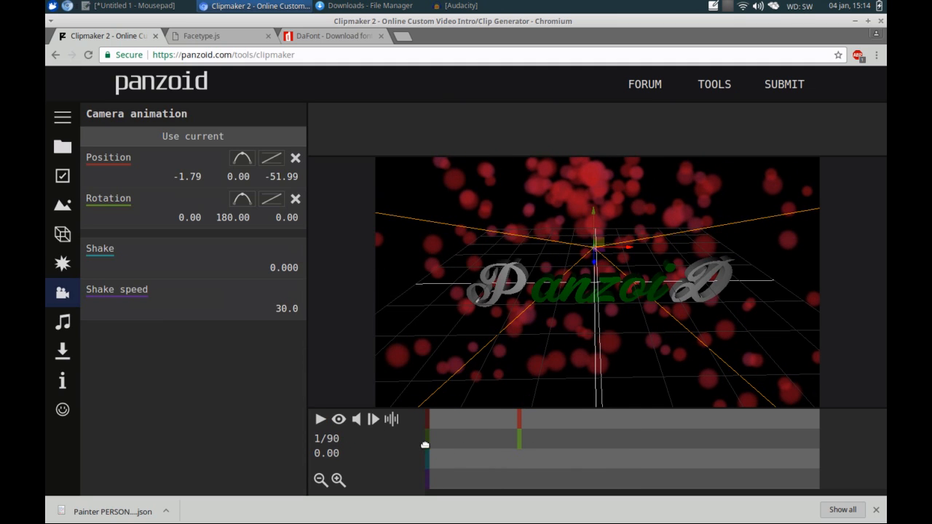
left_click(226, 217)
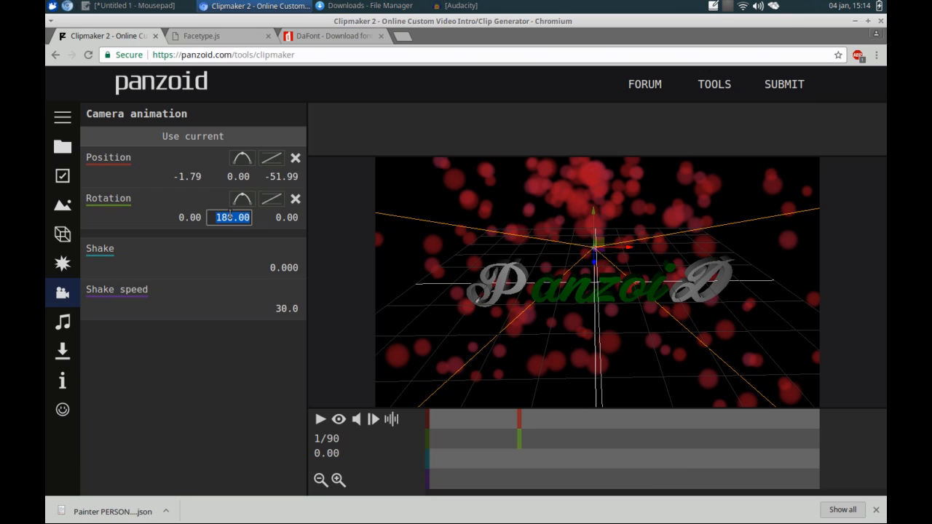
type("0")
key("Return")
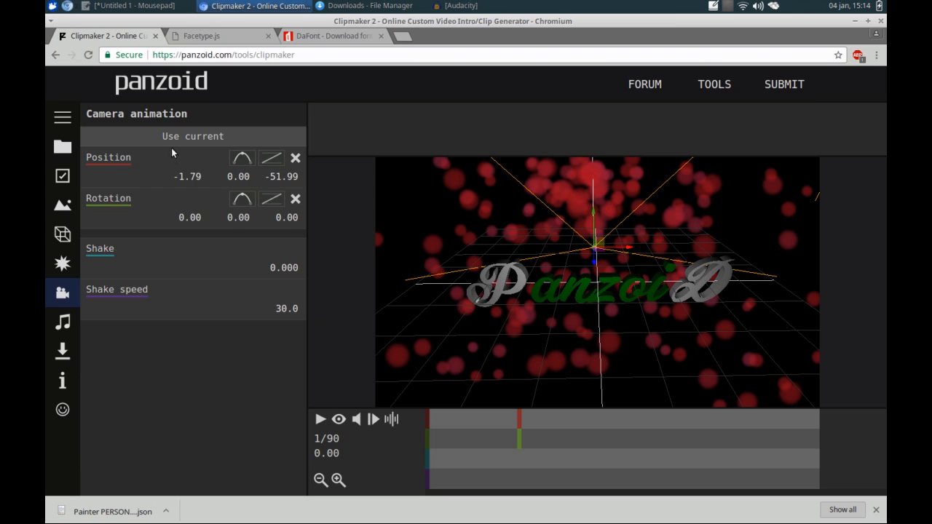
left_click_drag(616, 255, 574, 452)
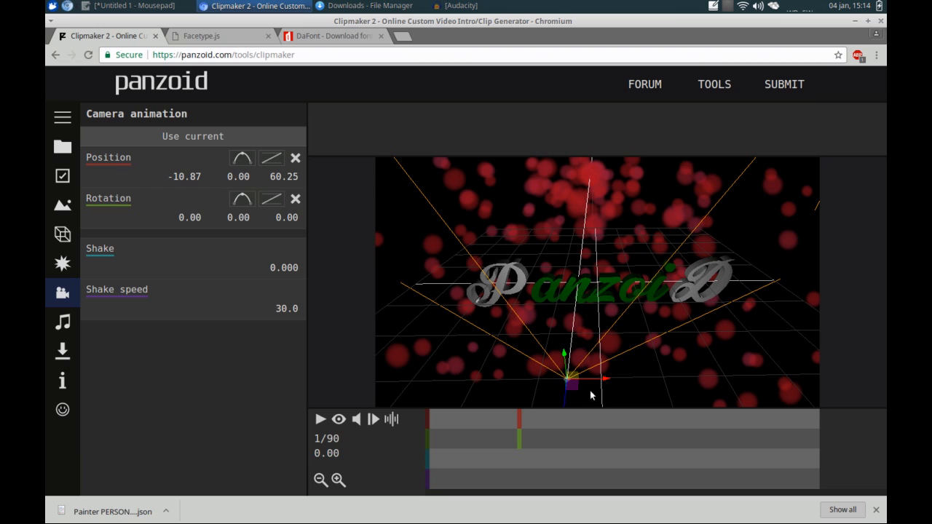
left_click_drag(589, 393, 568, 388)
Play back the edited camera animation in the editor view and through the camera view, pausing at frame 23
left_click(320, 420)
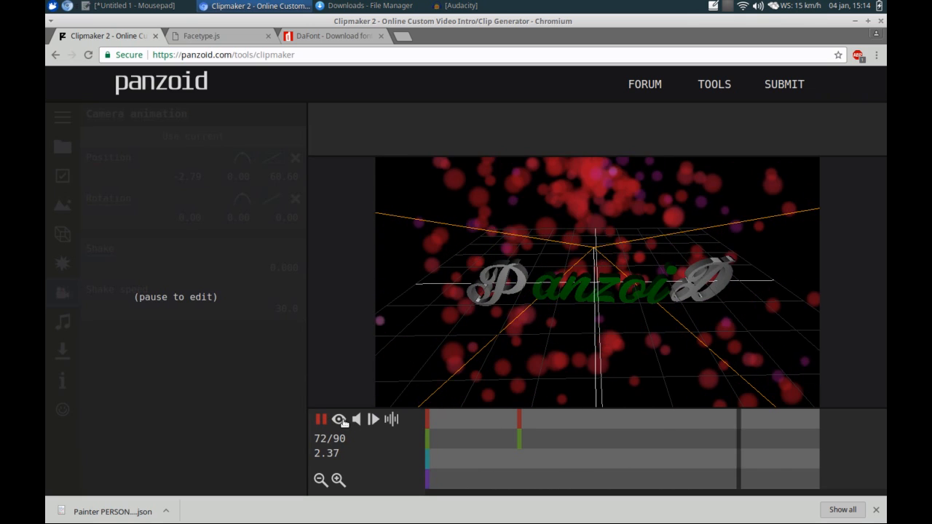
left_click(339, 420)
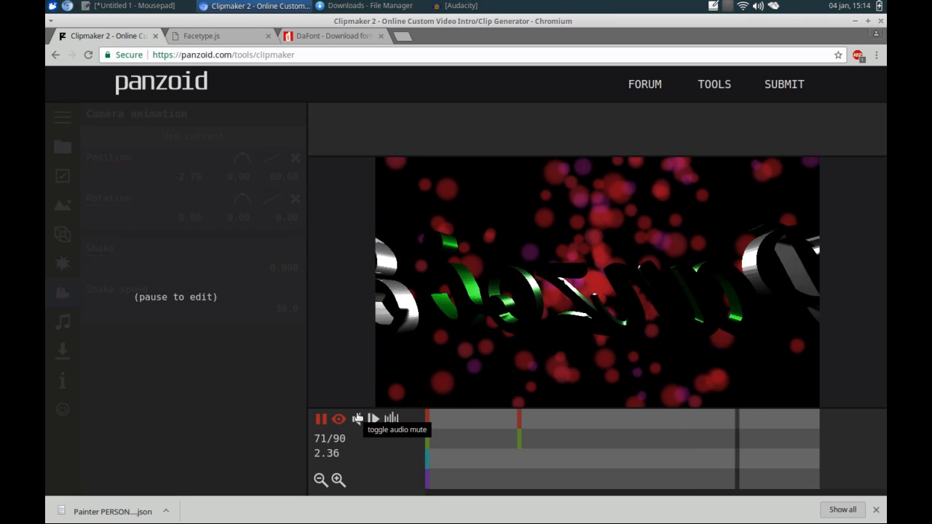
left_click(319, 419)
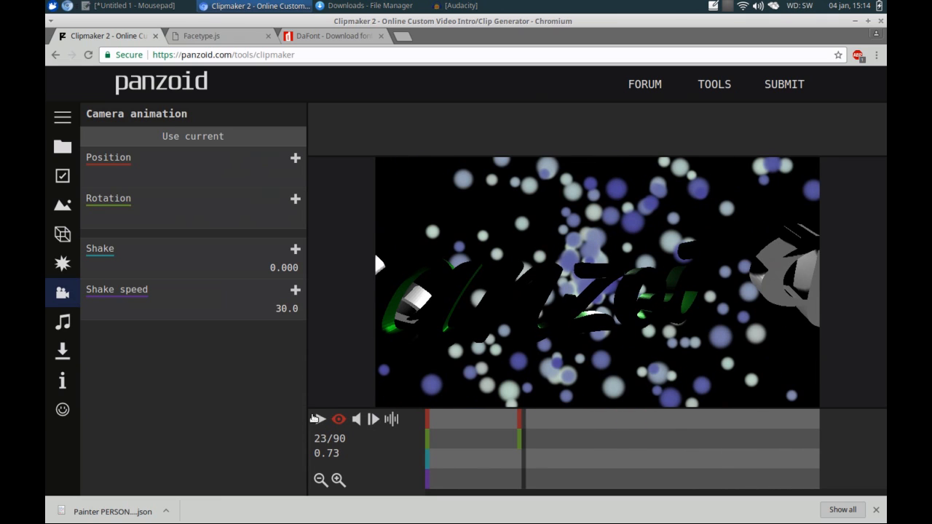
Open the scene settings with the Darkness scene's ambient light
left_click(56, 209)
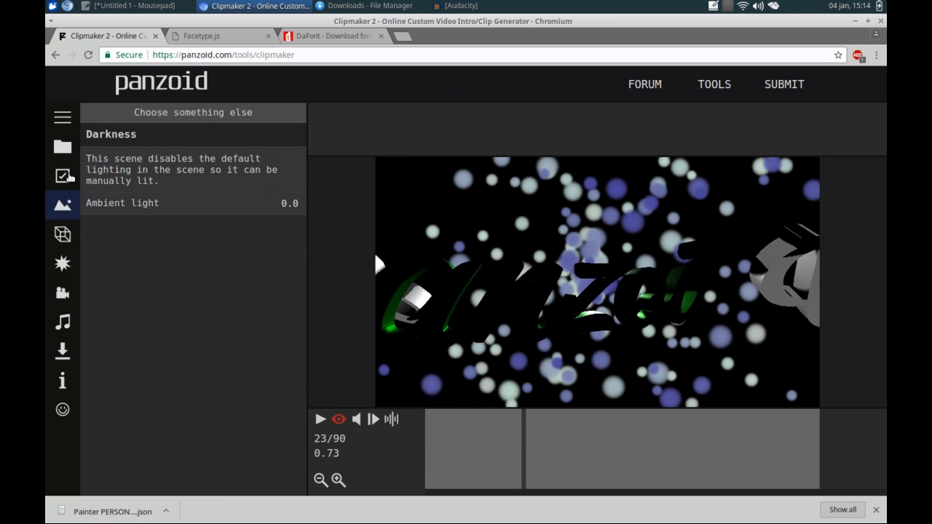